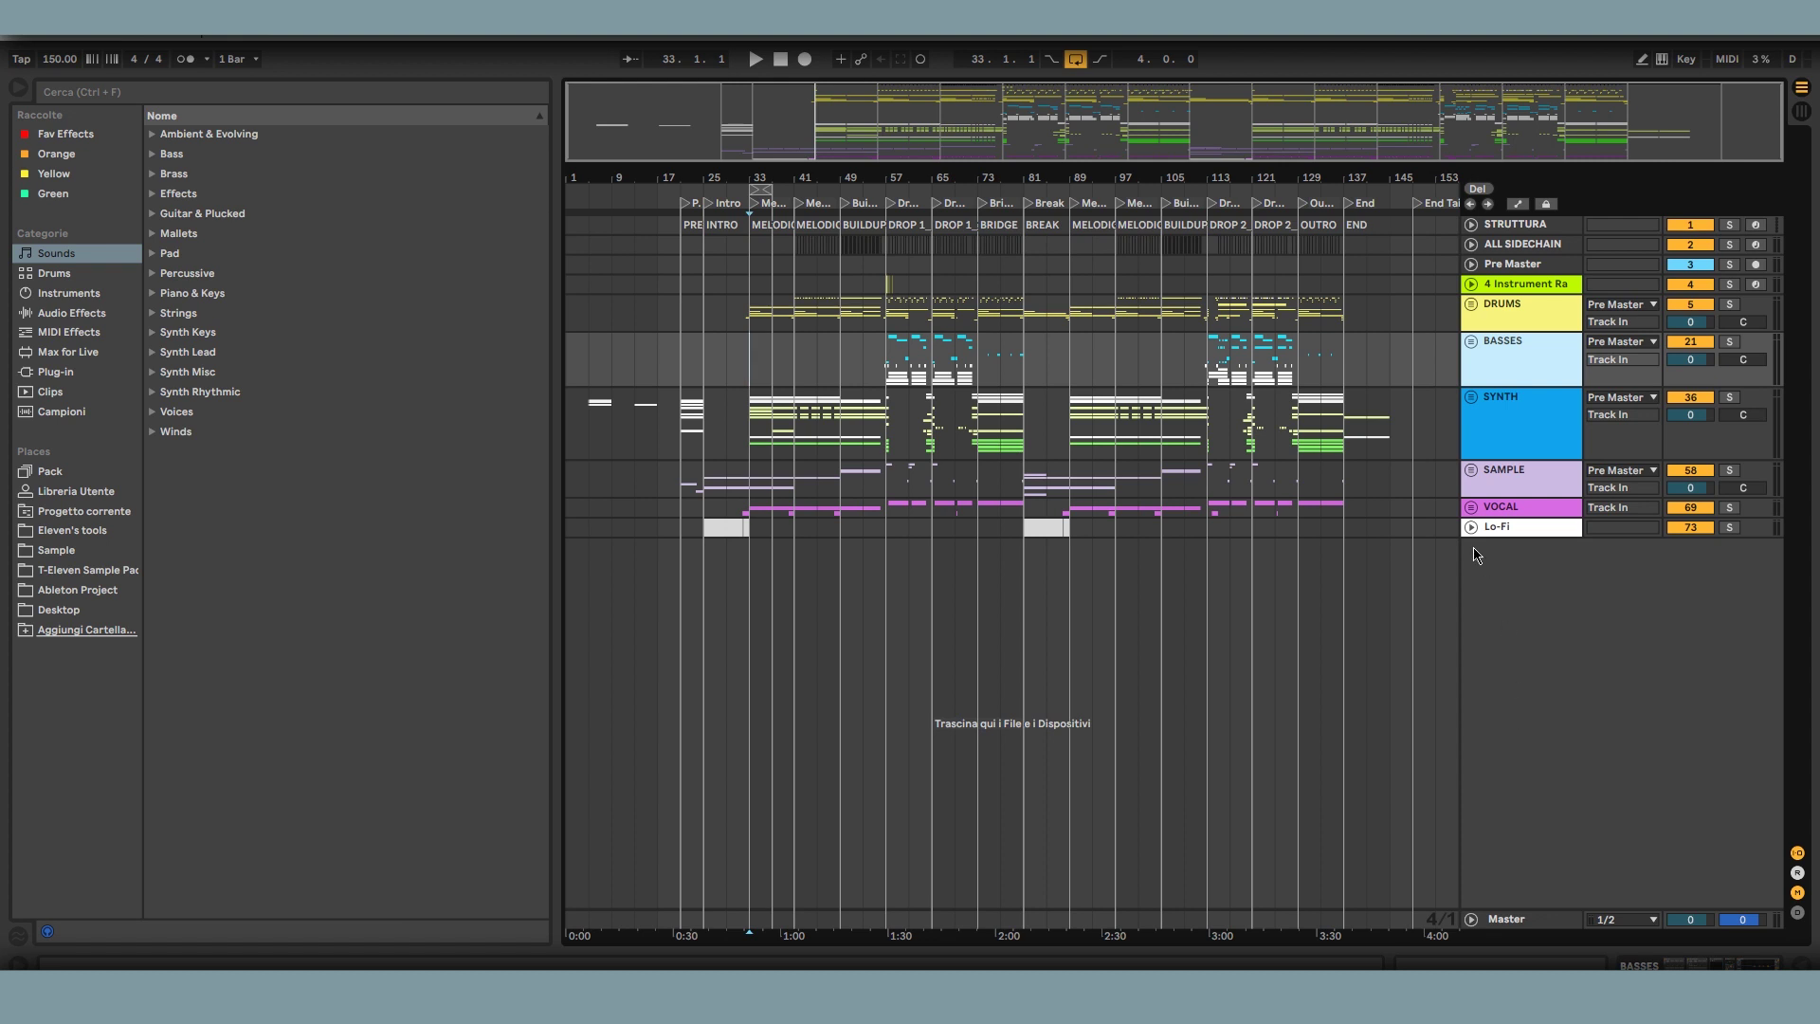
- Unfold the SAMPLE group, look over the tracks inside it and fold it back up
left_click(1523, 481)
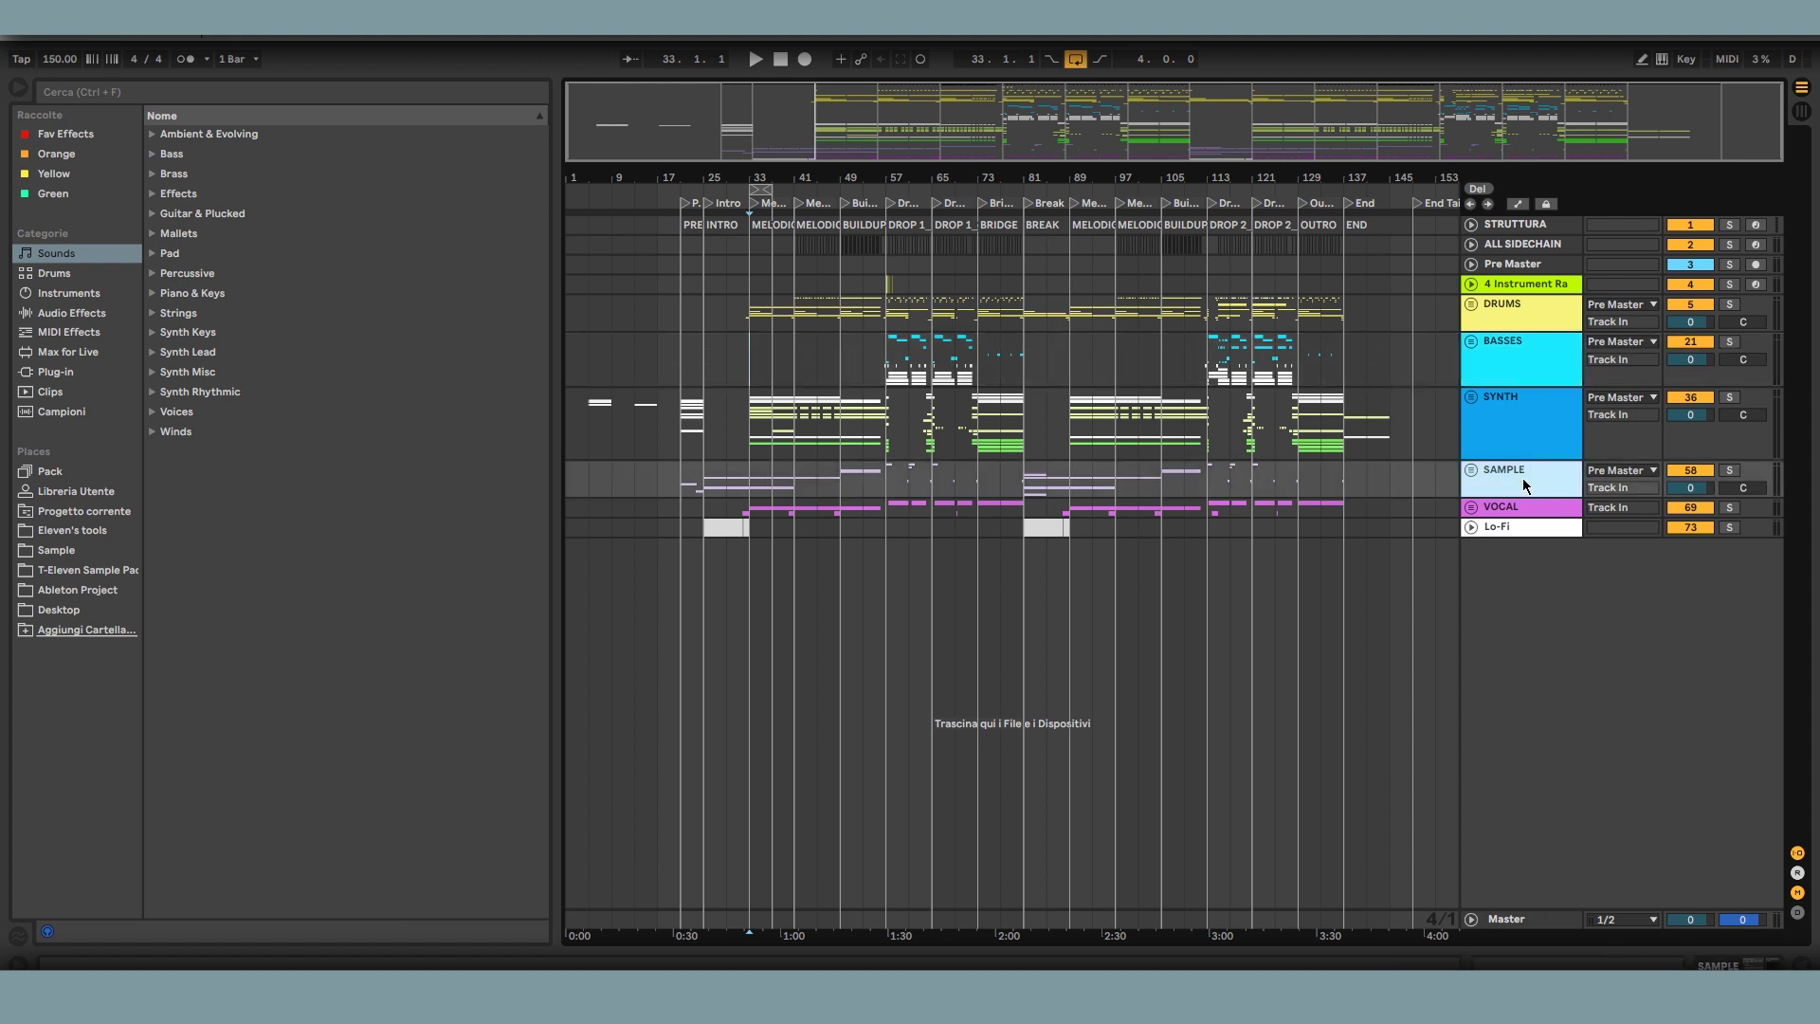
left_click(1471, 470)
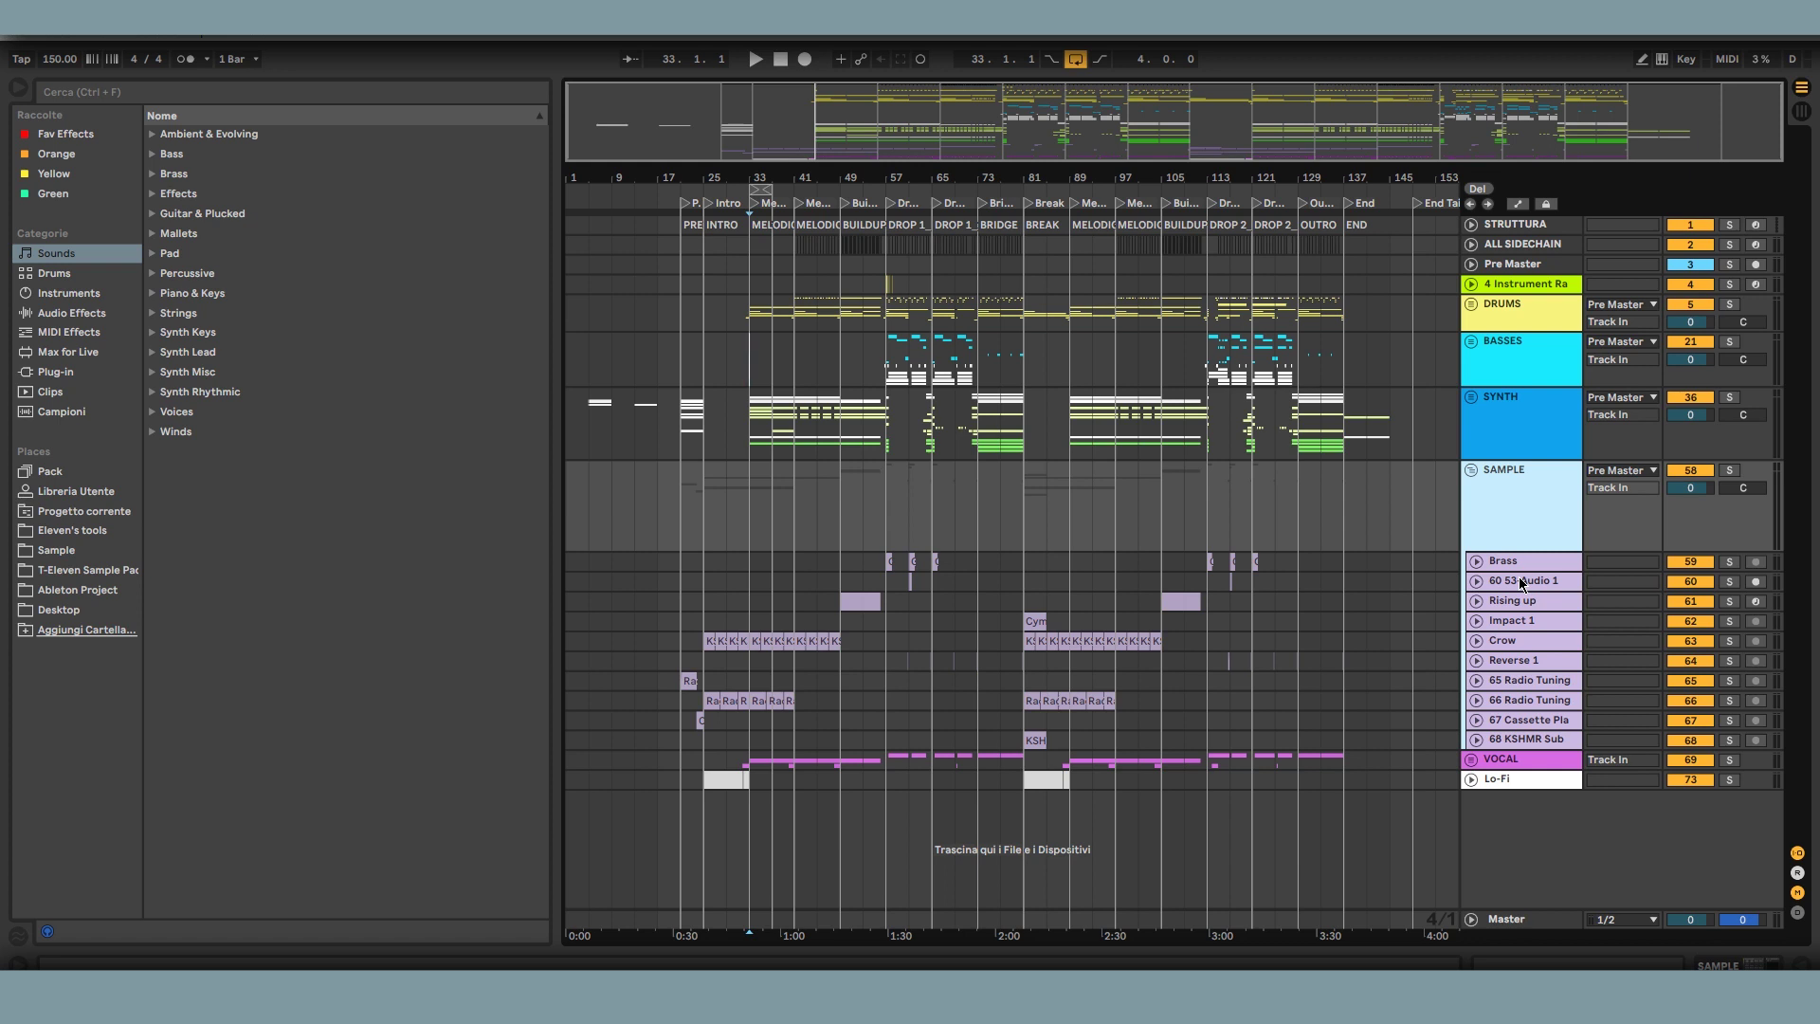
left_click(1471, 471)
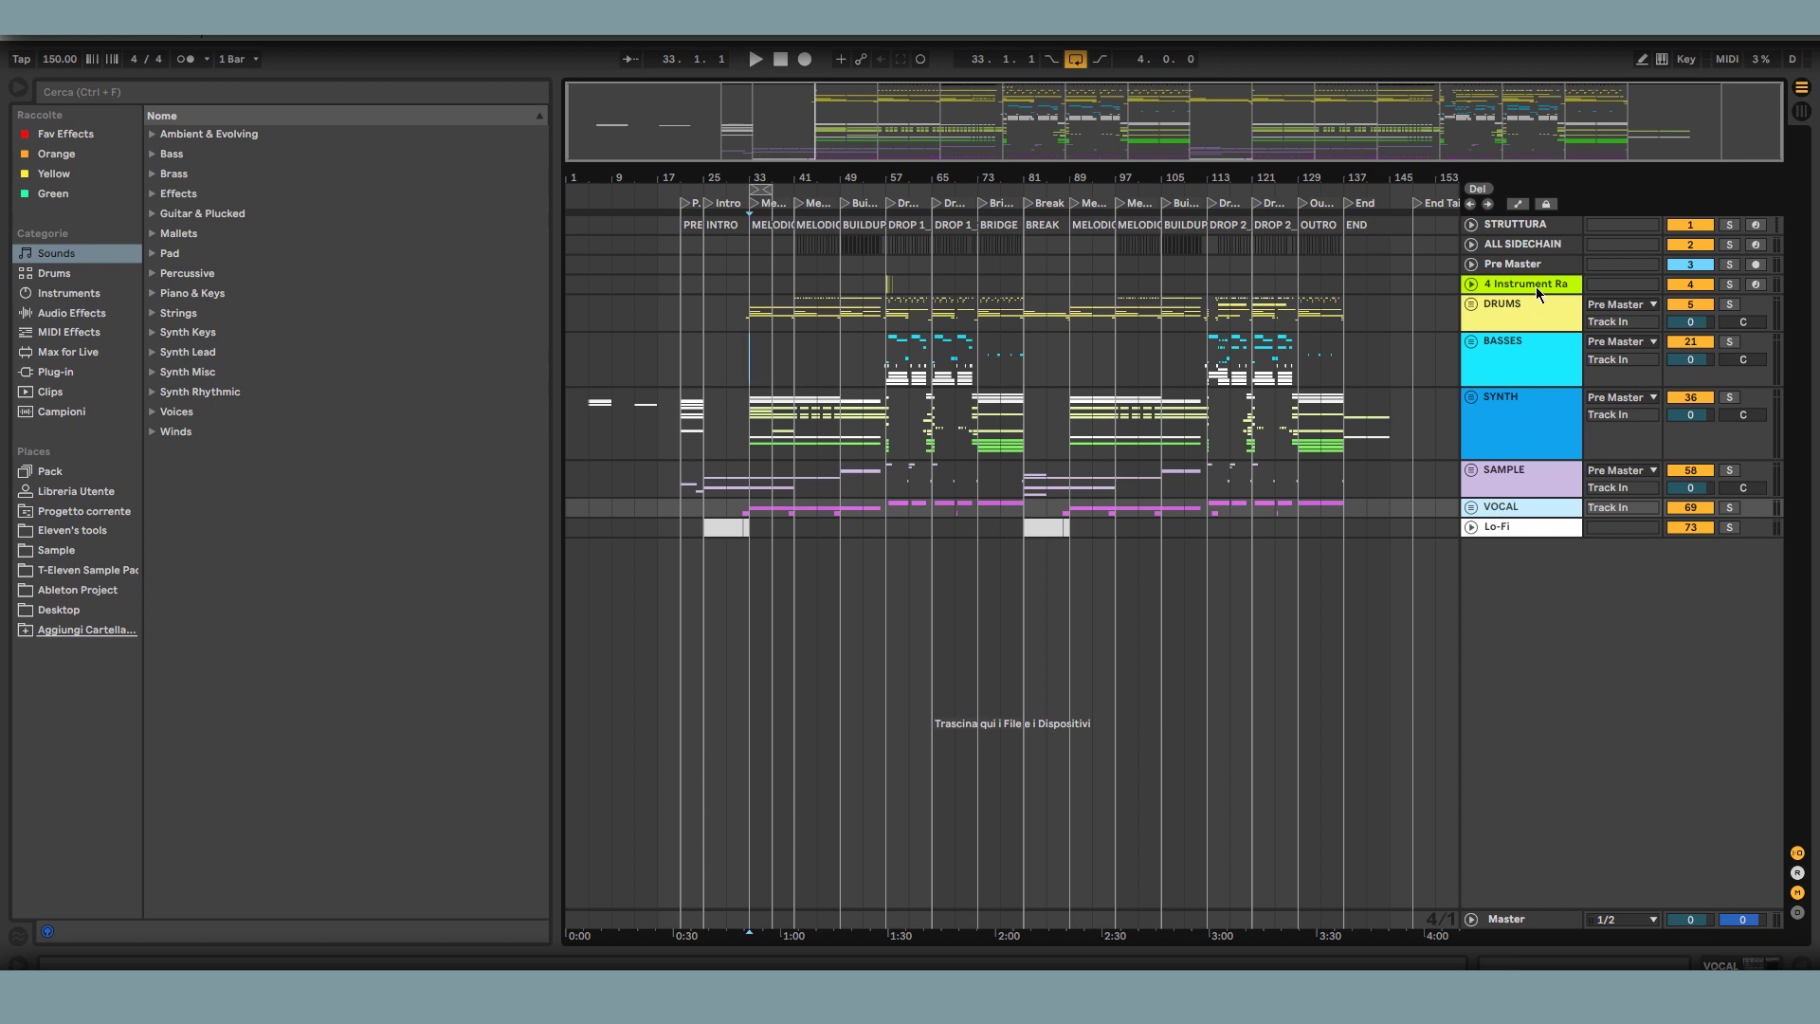
- Go through the DRUMS, BASSES, SYNTH and SAMPLE groups of the arrangement one by one
left_click(1527, 310)
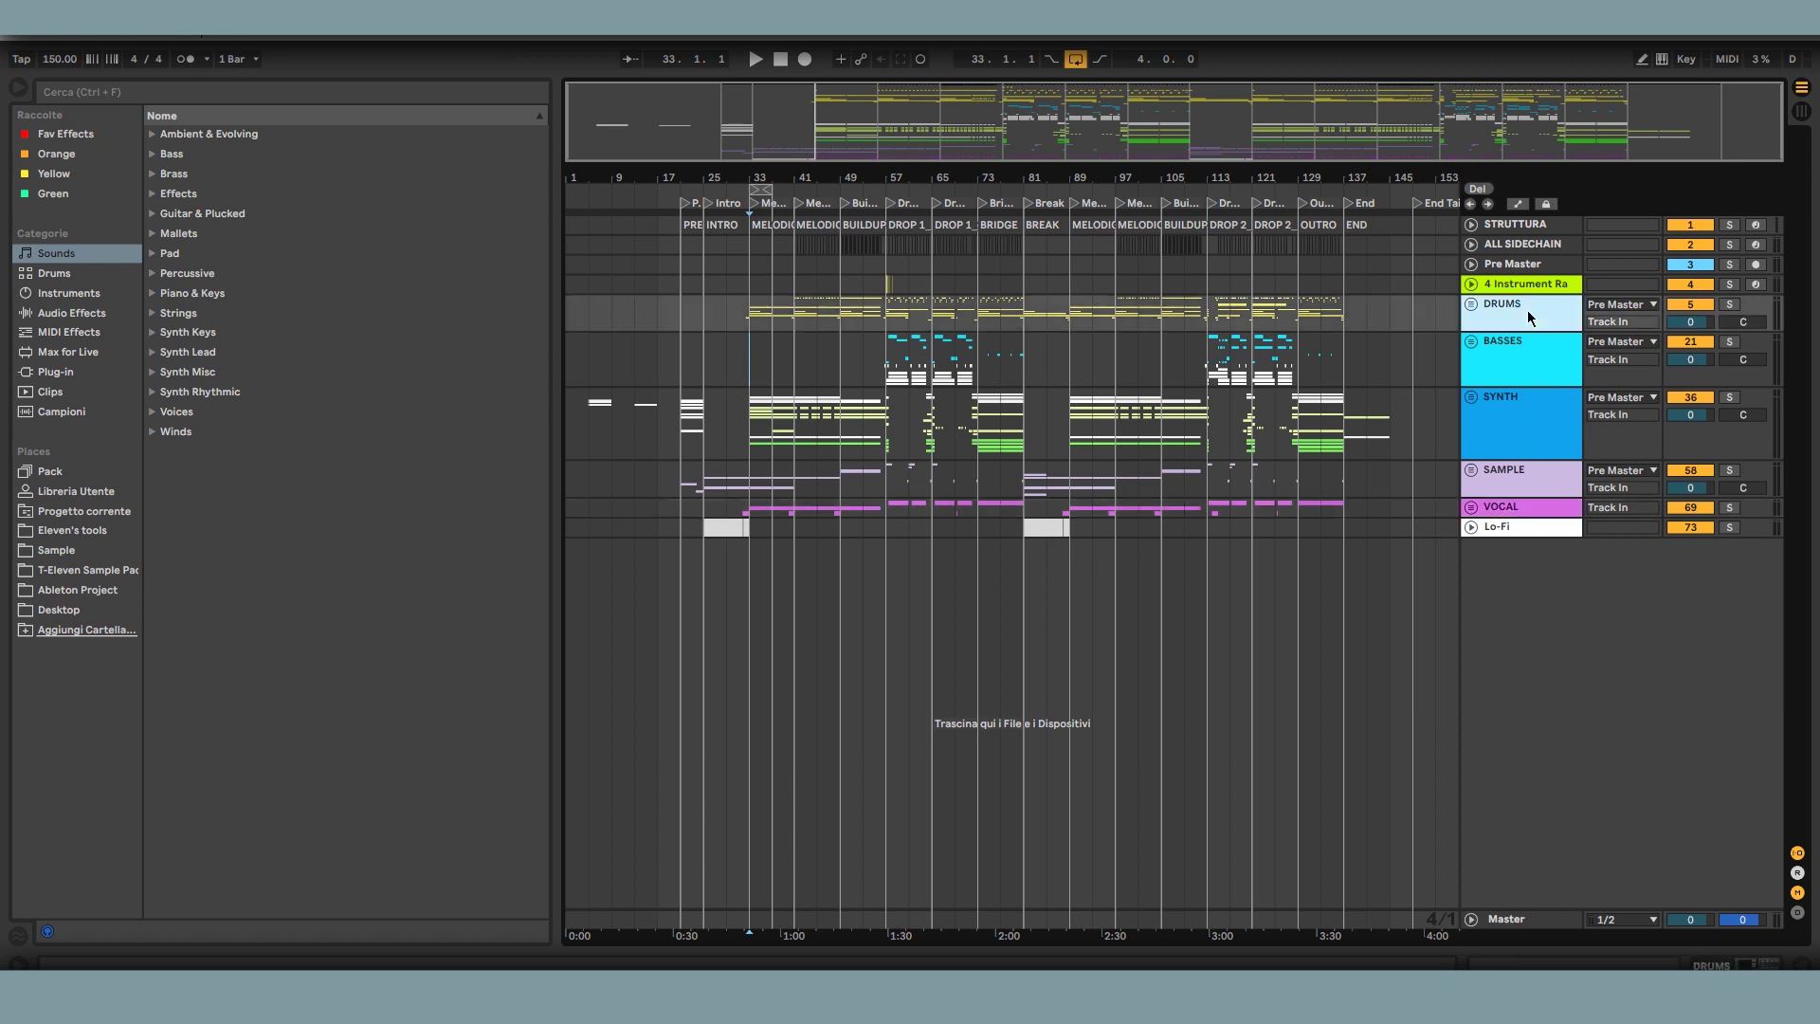
left_click(1521, 378)
left_click(1523, 417)
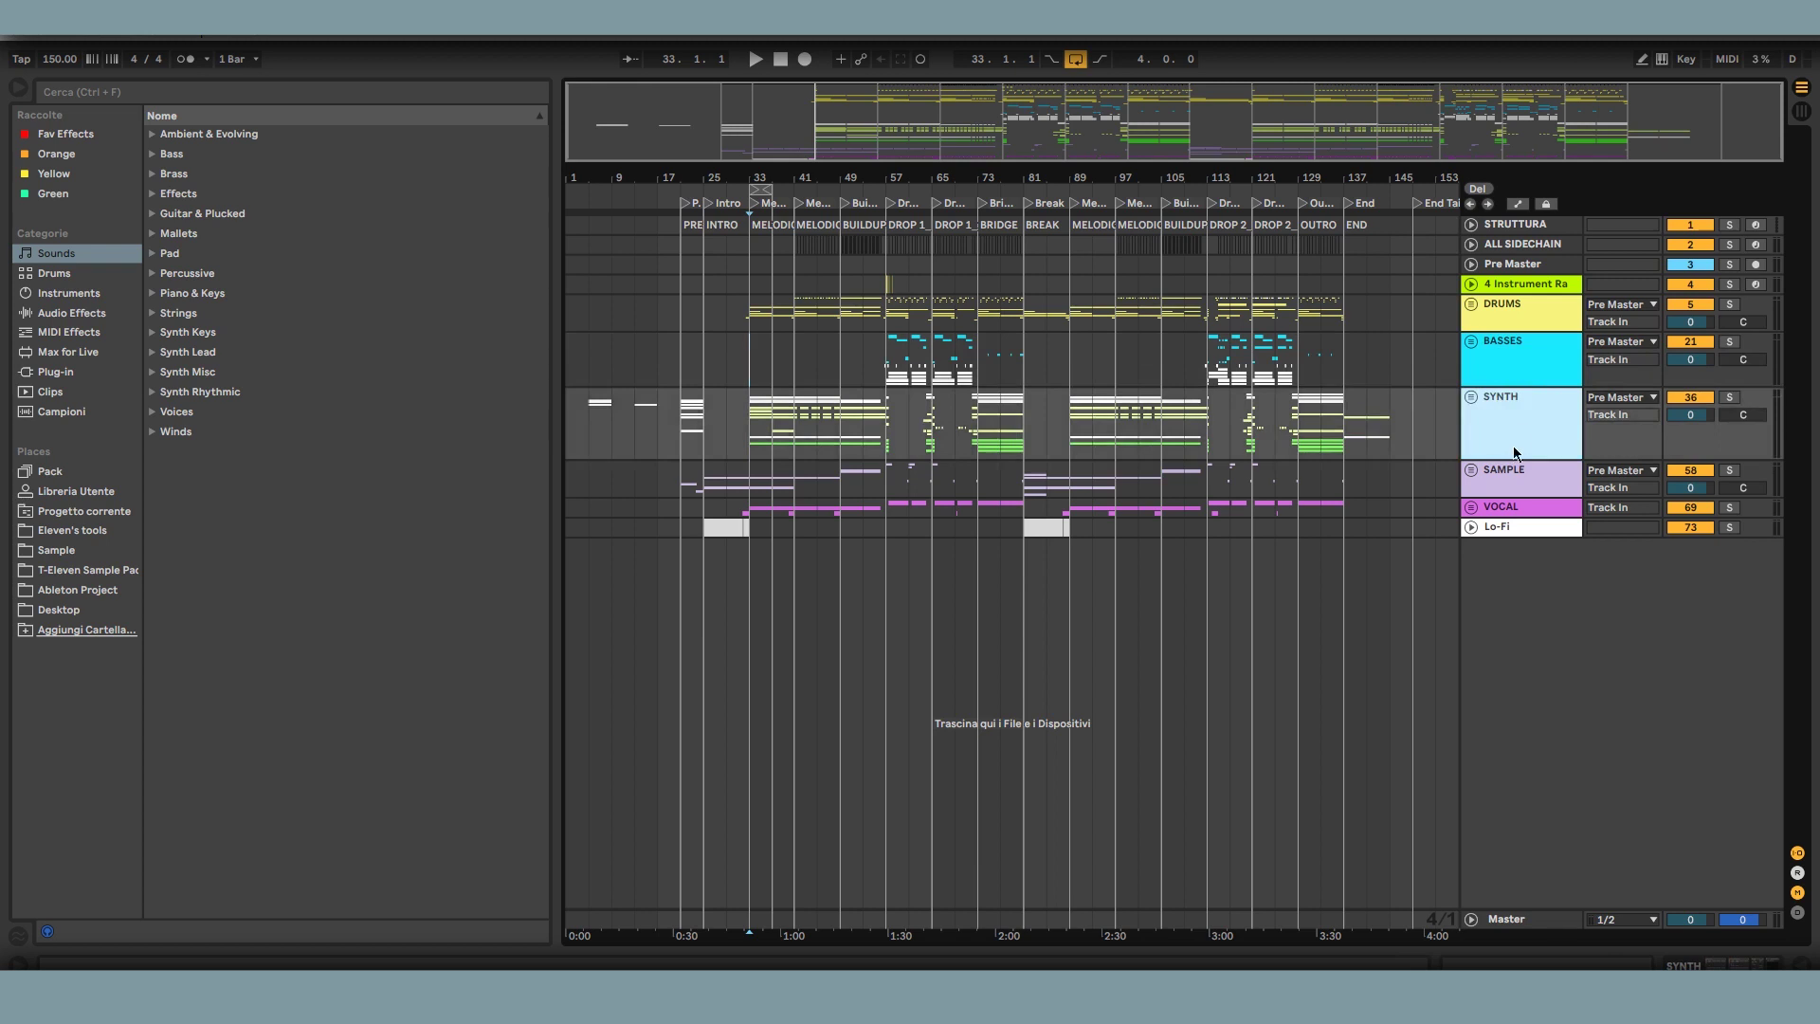
left_click(1519, 485)
- Unfold the VOCAL group and select the GET_vocal_chant track inside it
left_click(1515, 512)
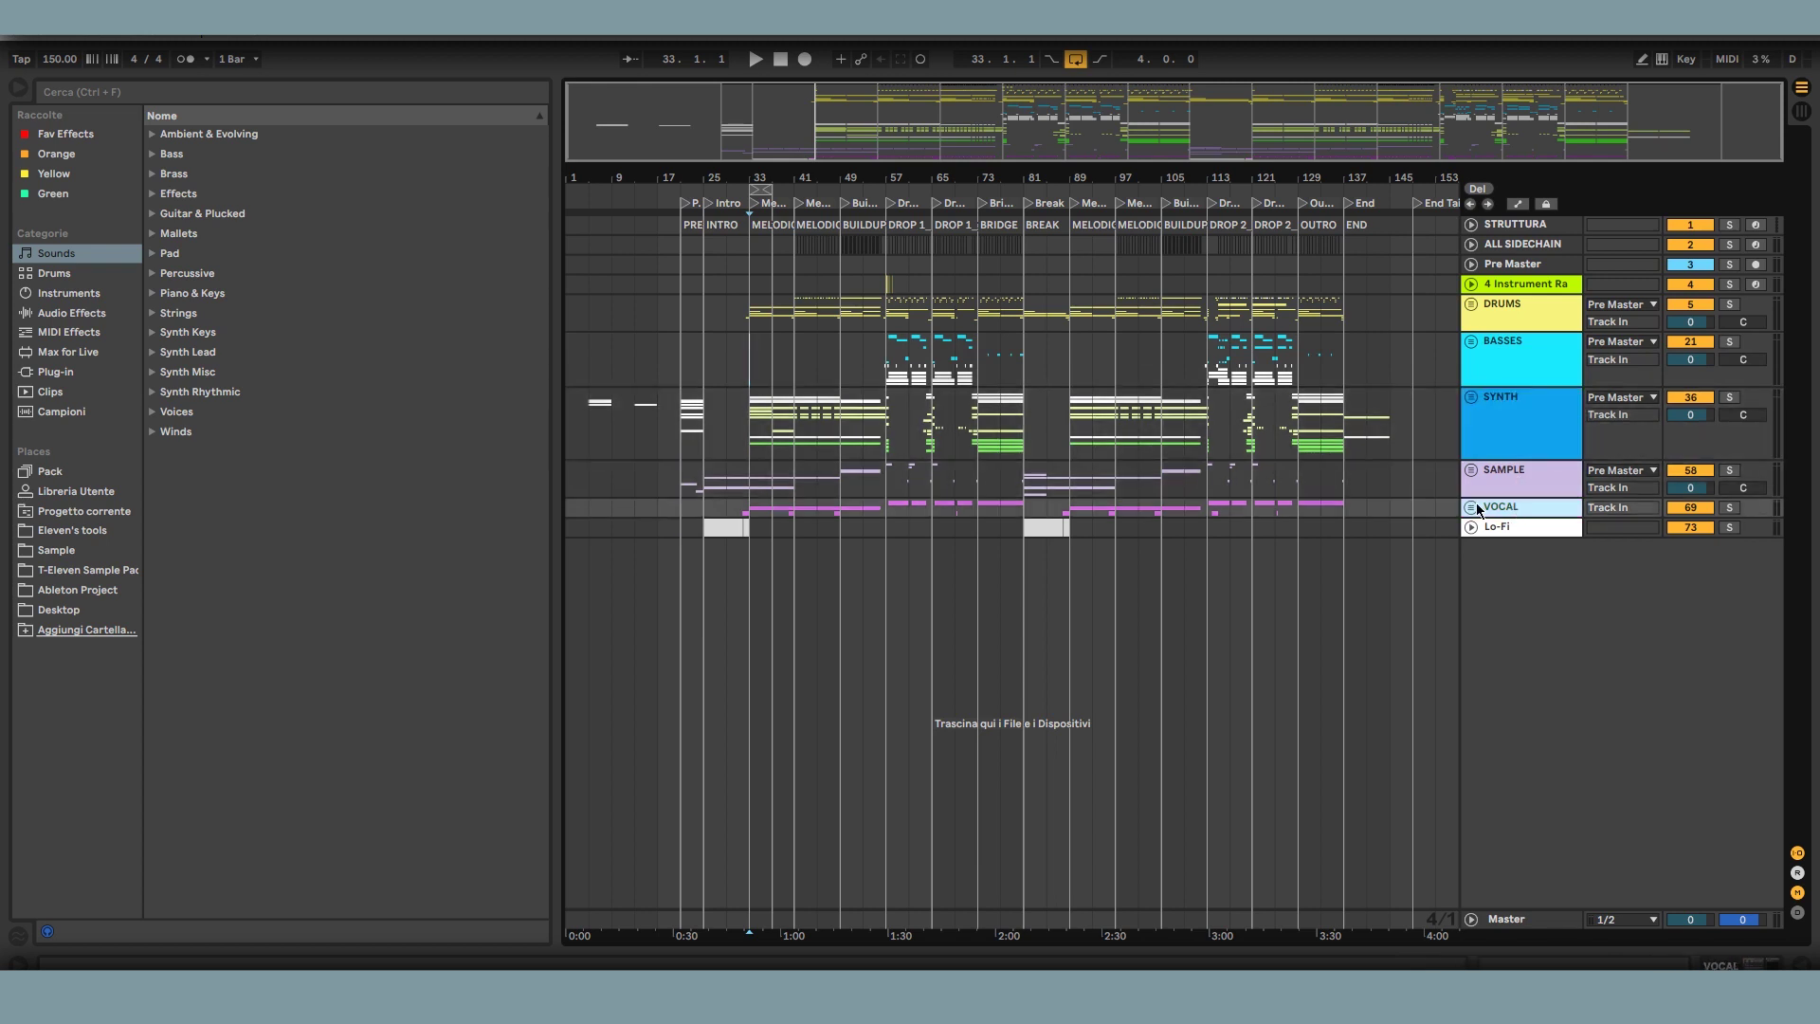
left_click(1471, 507)
left_click(1510, 605)
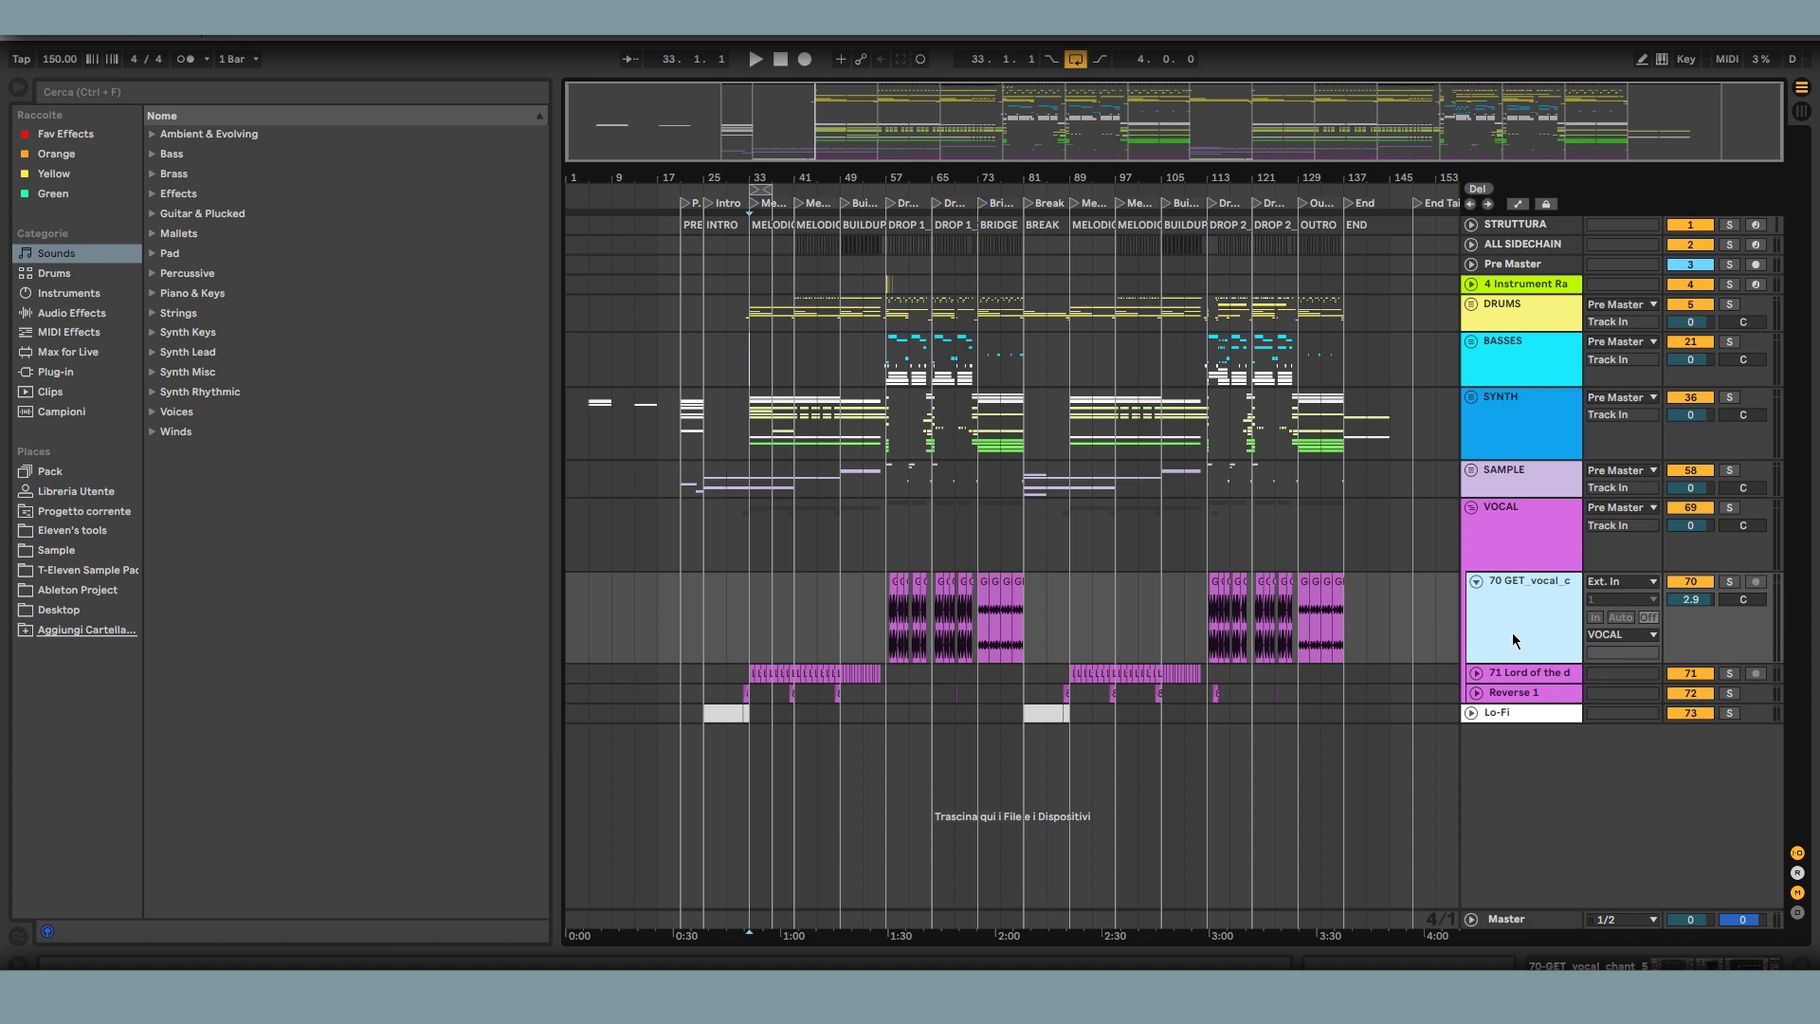
- Inspect the VOCAL group's effects, including the two Auto Filters inside the FILTER AUTO BYPASS rack and the ShaperBox plug-in
double_click(1524, 531)
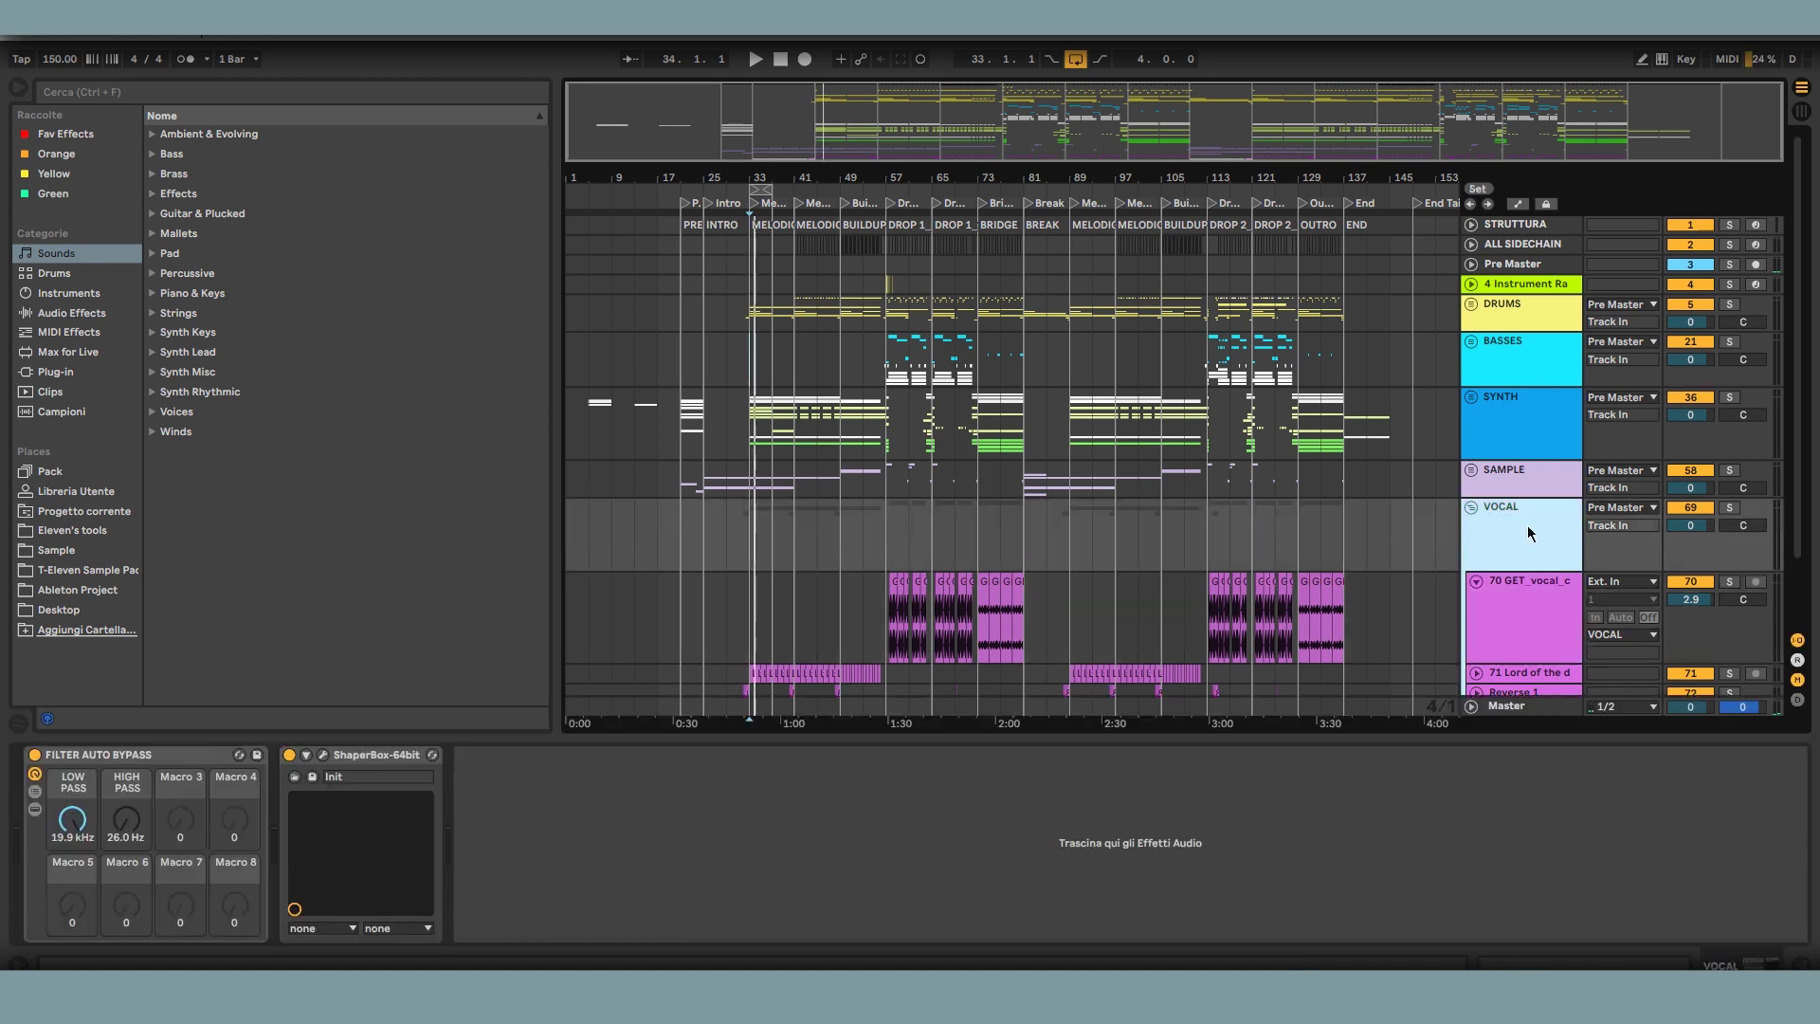
left_click(99, 753)
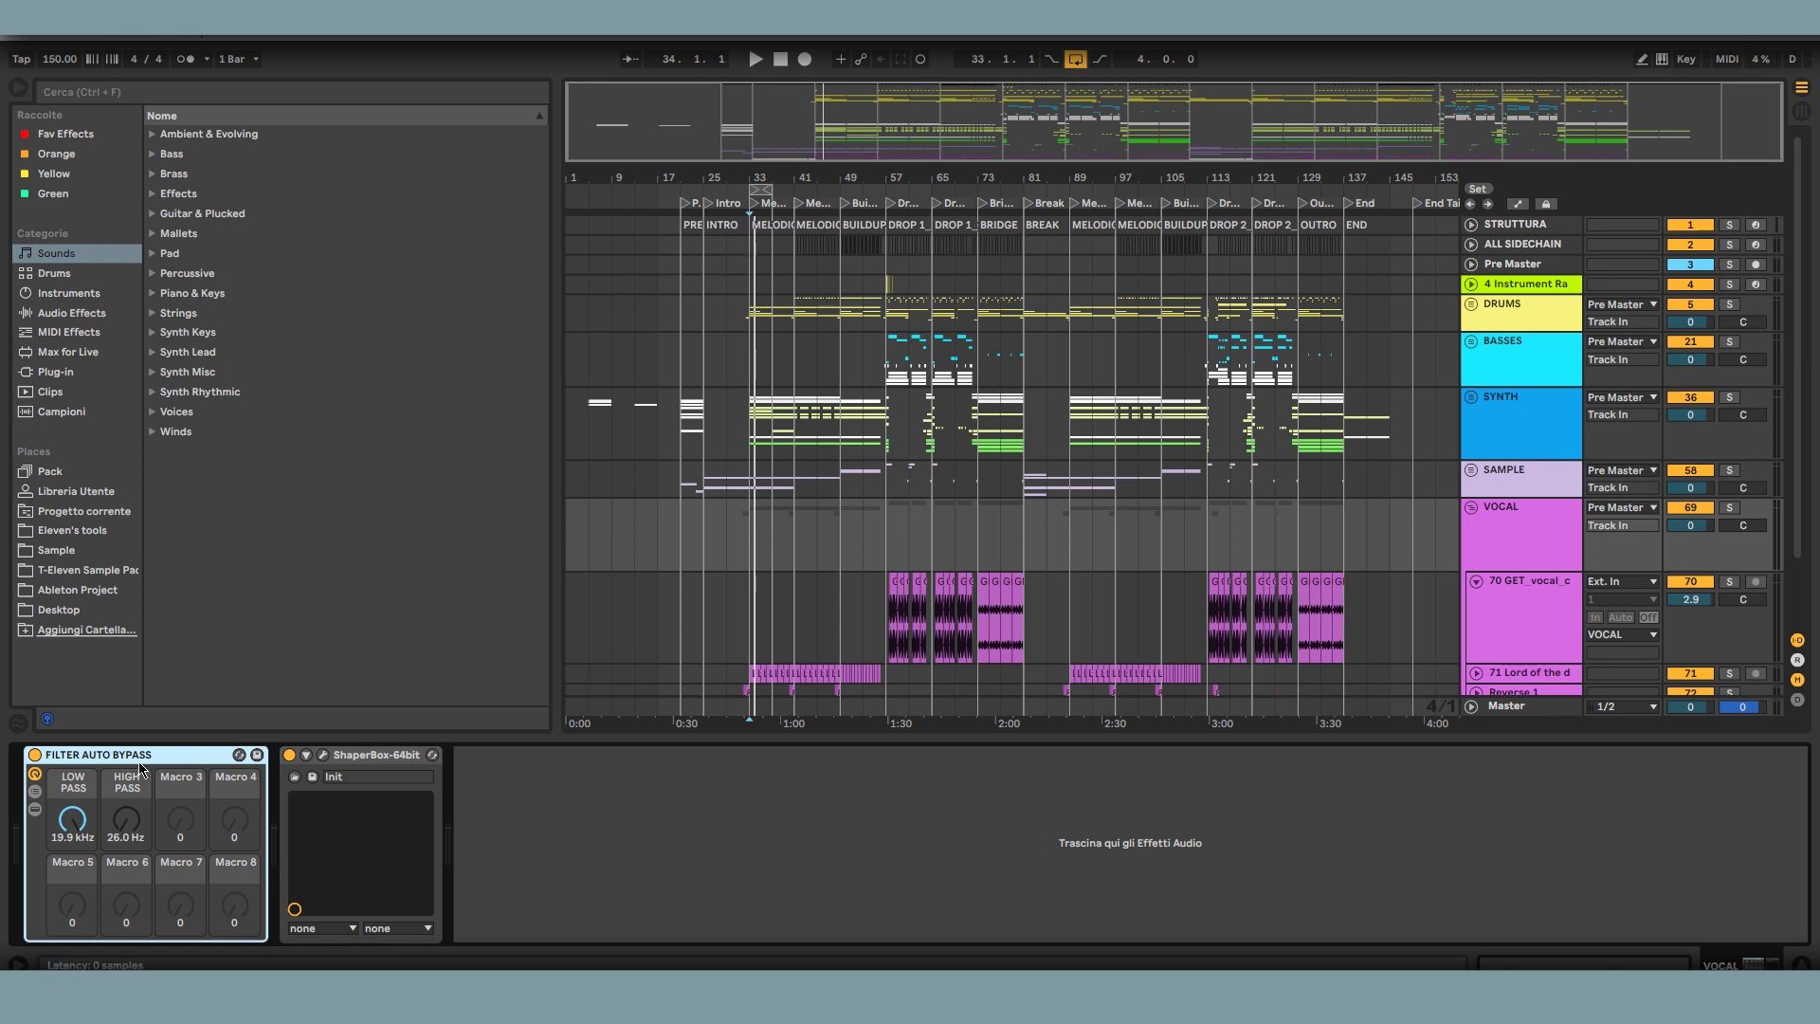
left_click(35, 808)
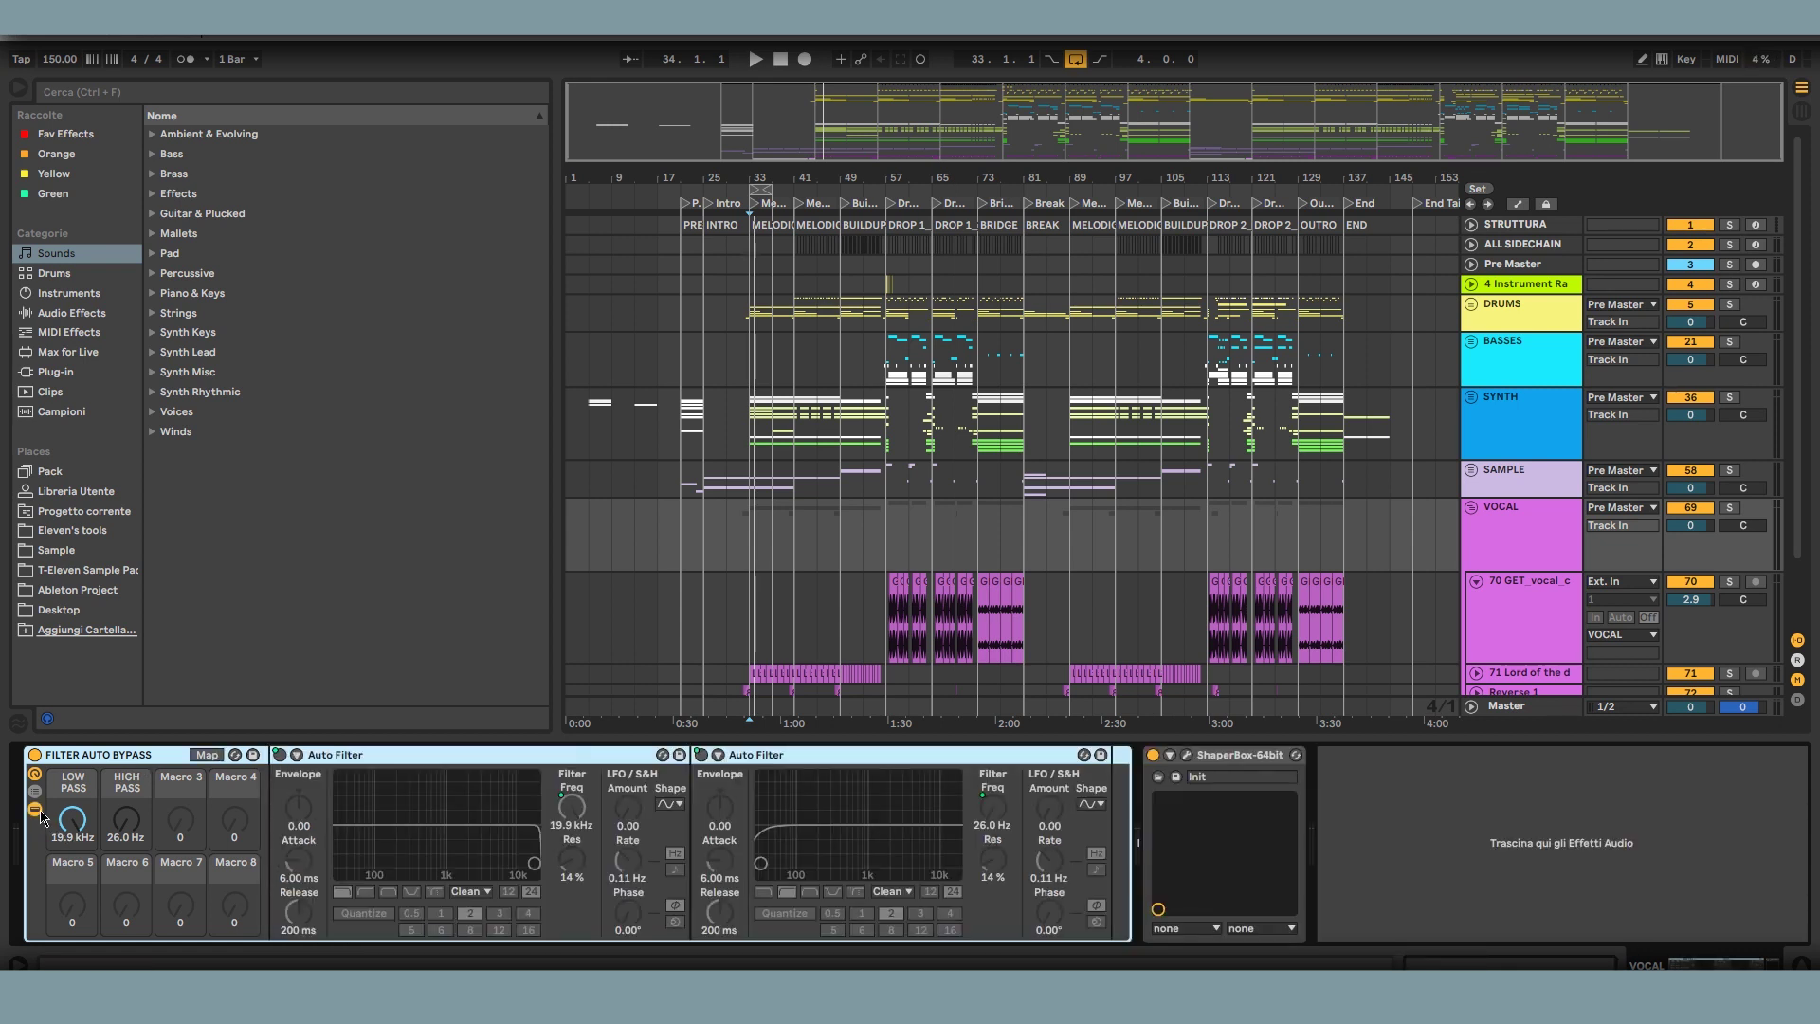
left_click(124, 822)
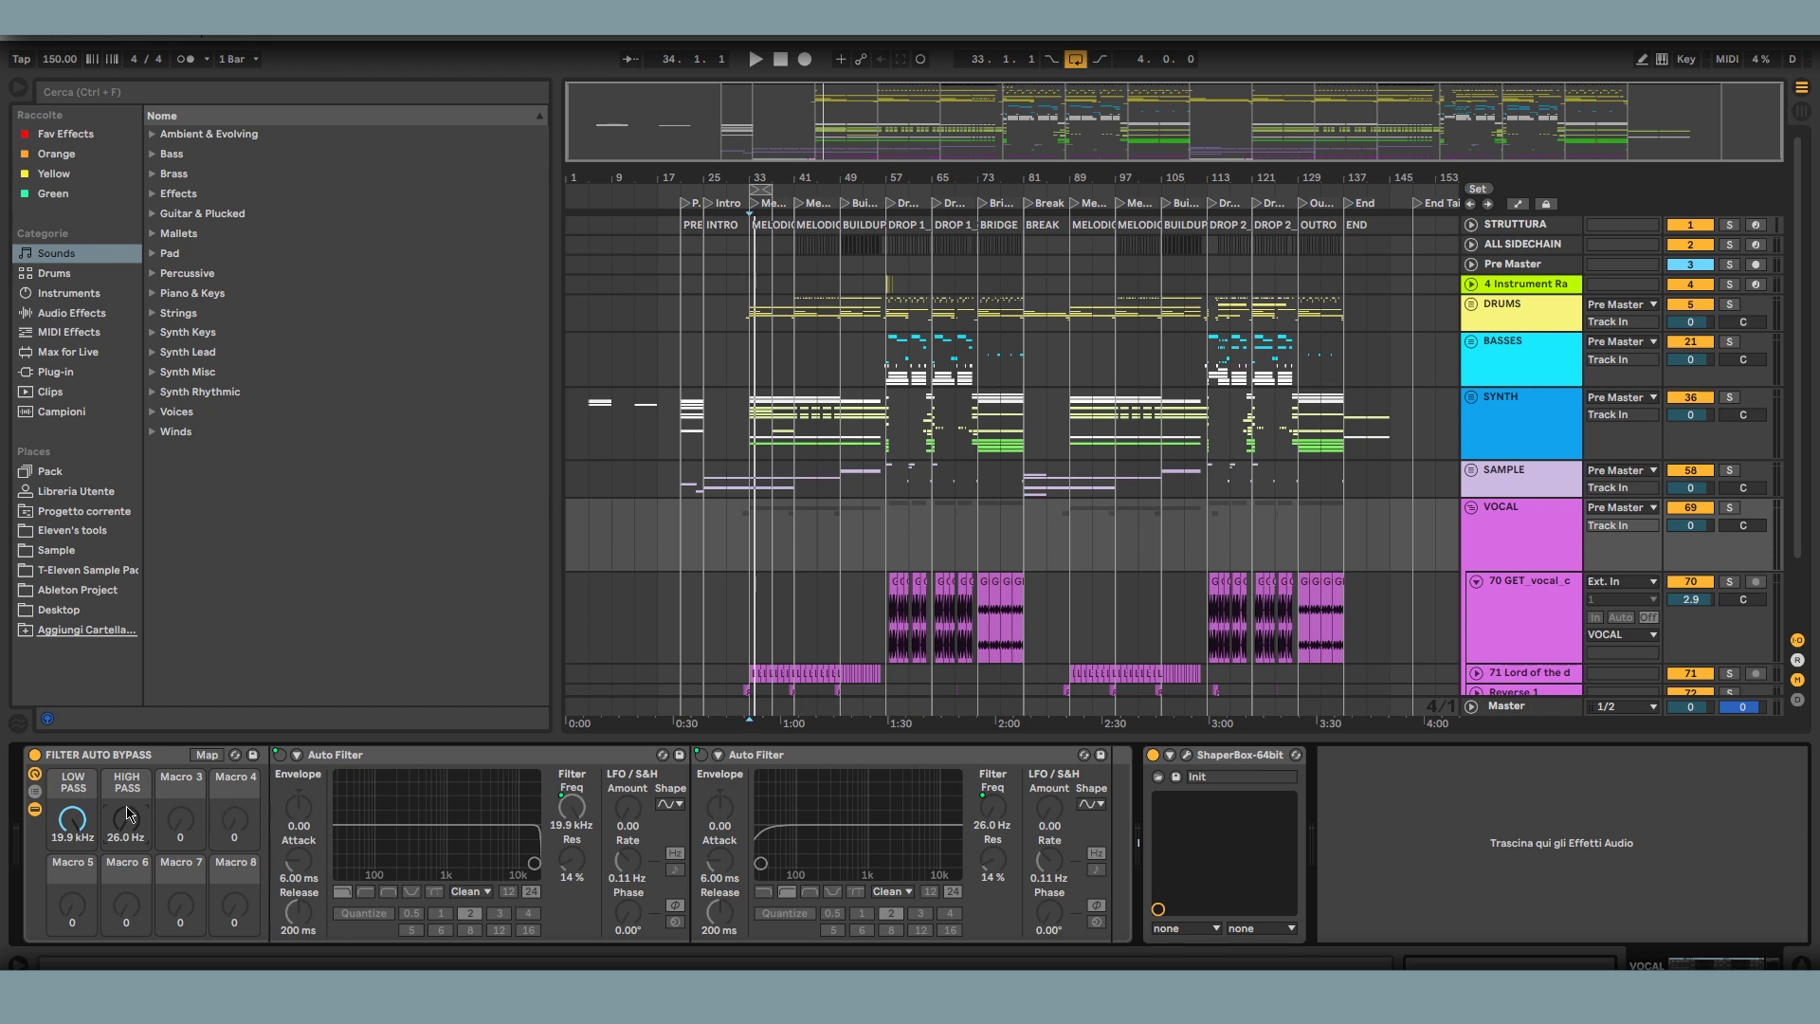
mouse_move(130, 814)
left_mouse_down()
mouse_move(130, 783)
mouse_move(128, 850)
left_mouse_up()
left_click(35, 809)
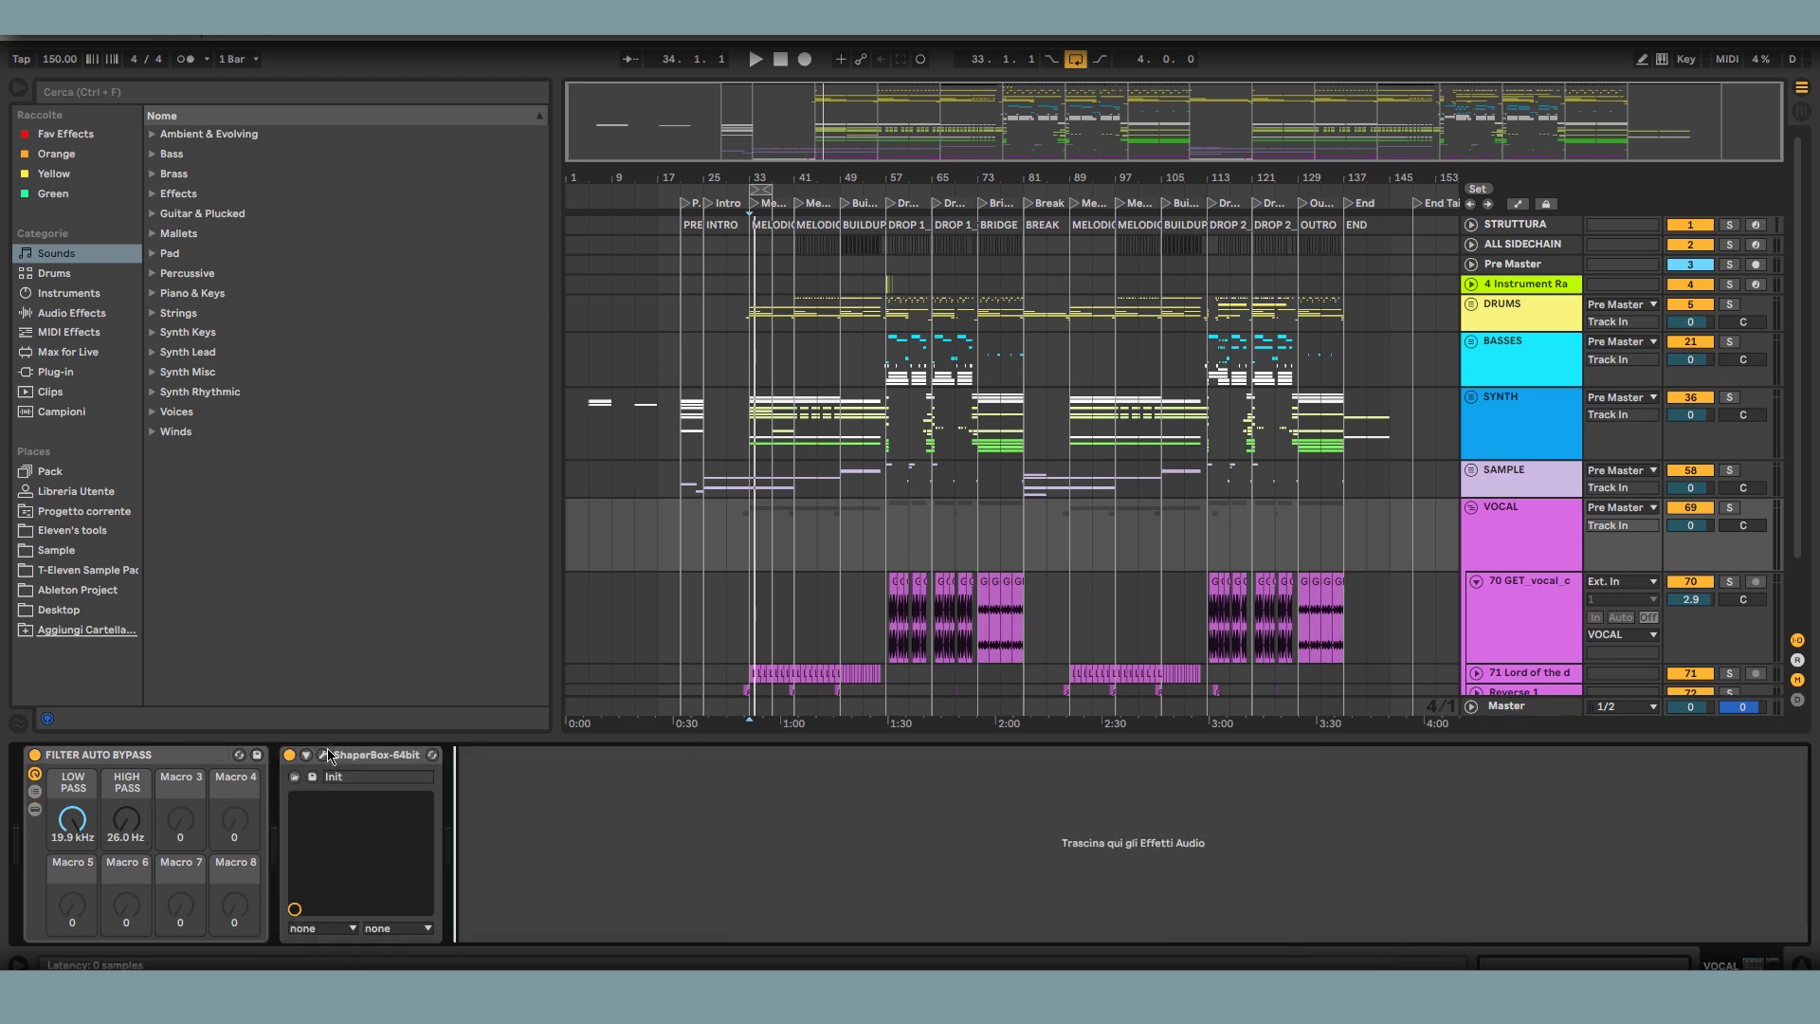
left_click(324, 755)
left_click(1805, 966)
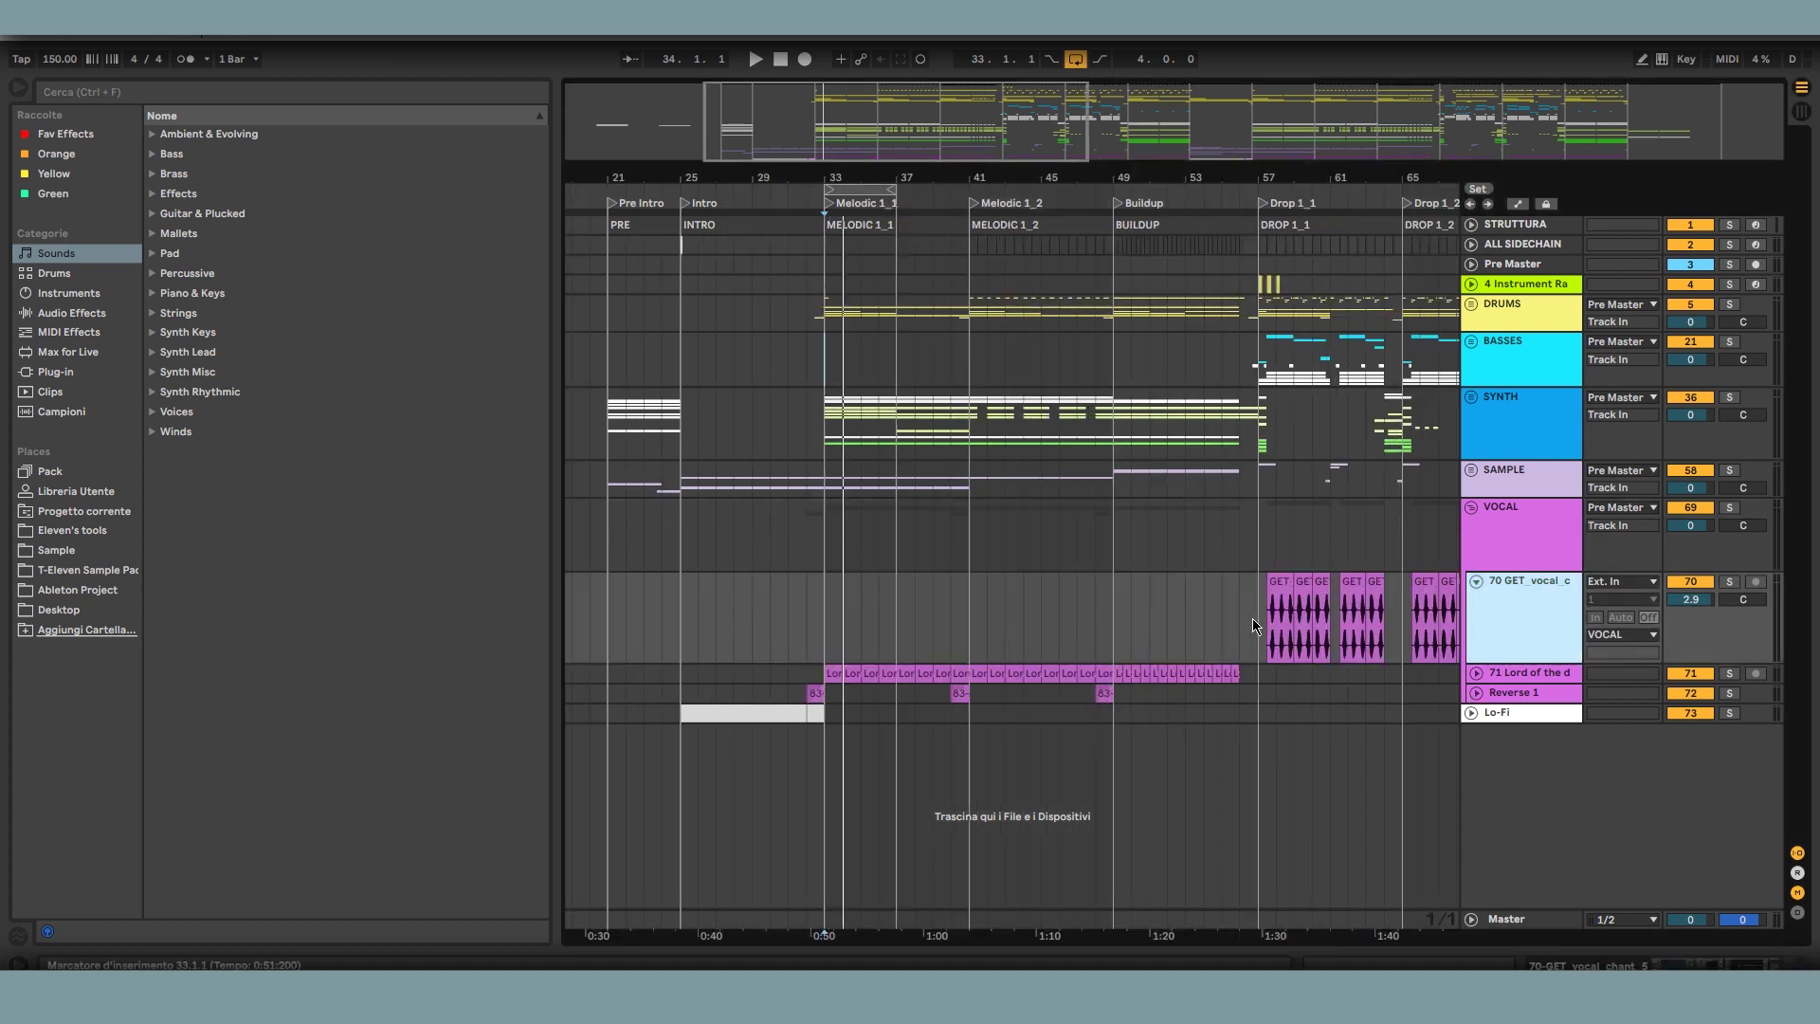
- Solo the GET_vocal_chant track and listen to its clips from the start of Drop 1_1
left_click(1253, 618)
left_click_drag(1318, 181, 990, 223)
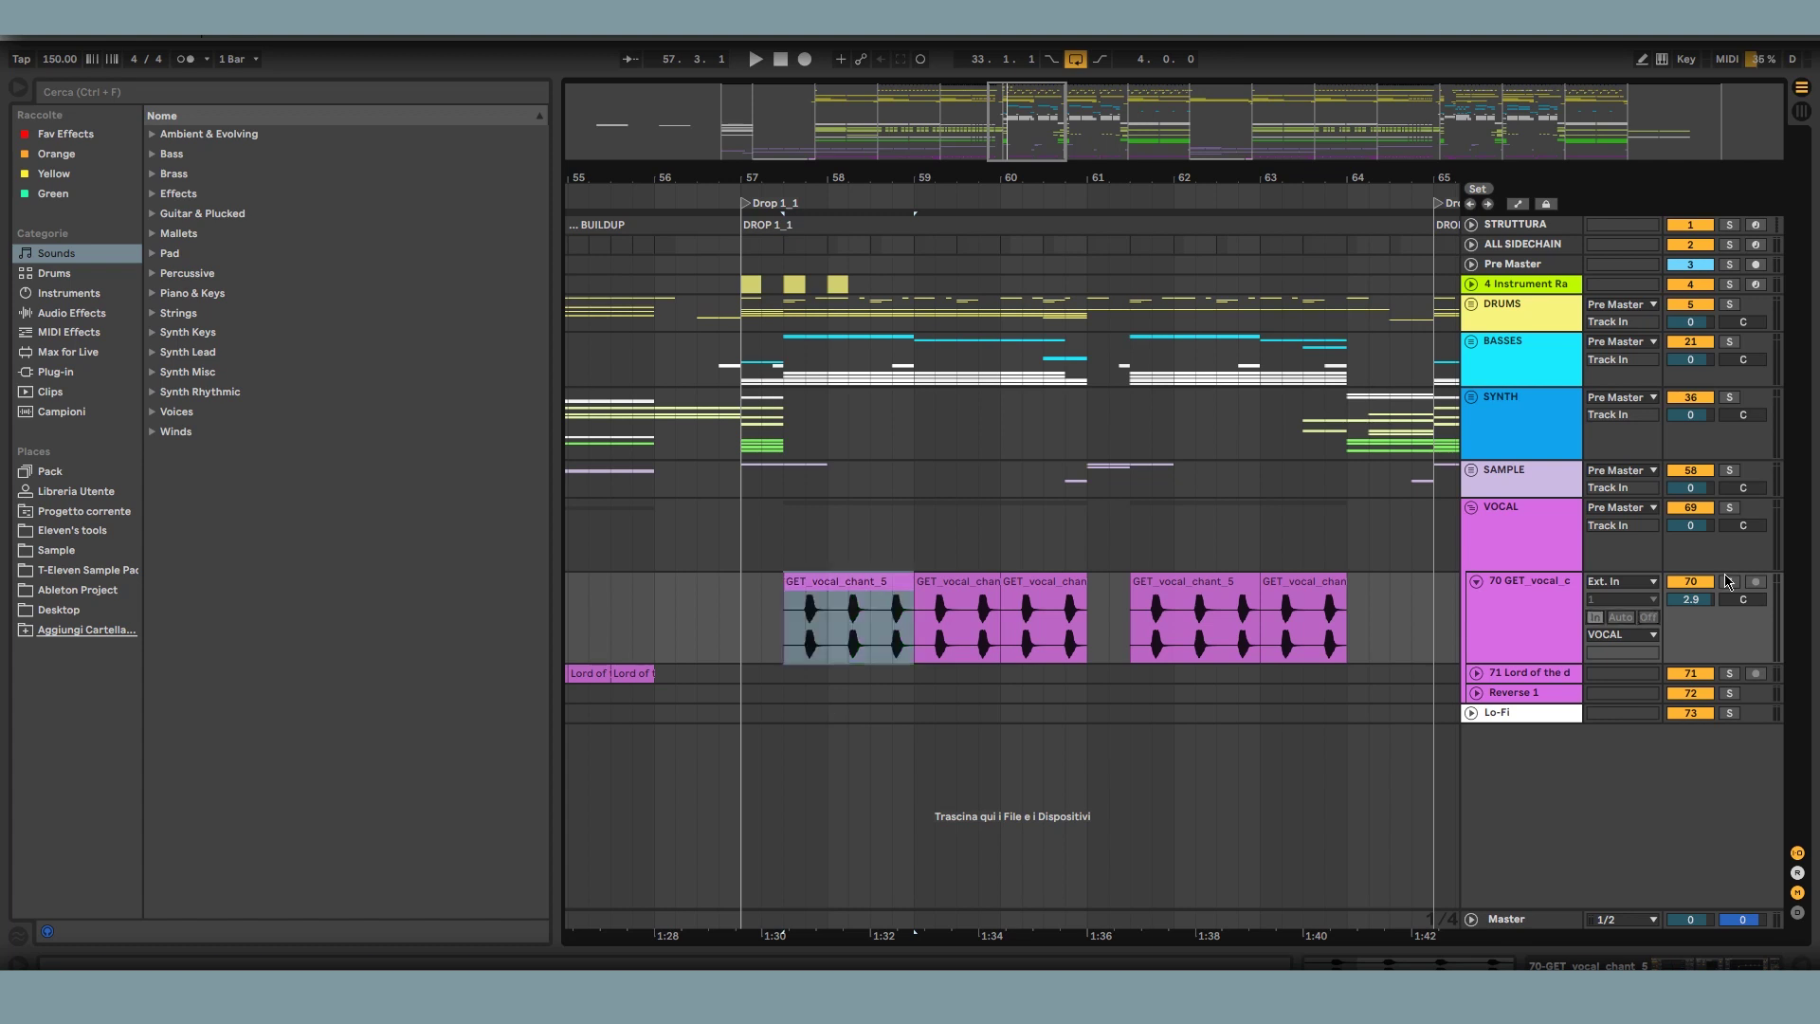
key("s")
key("space")
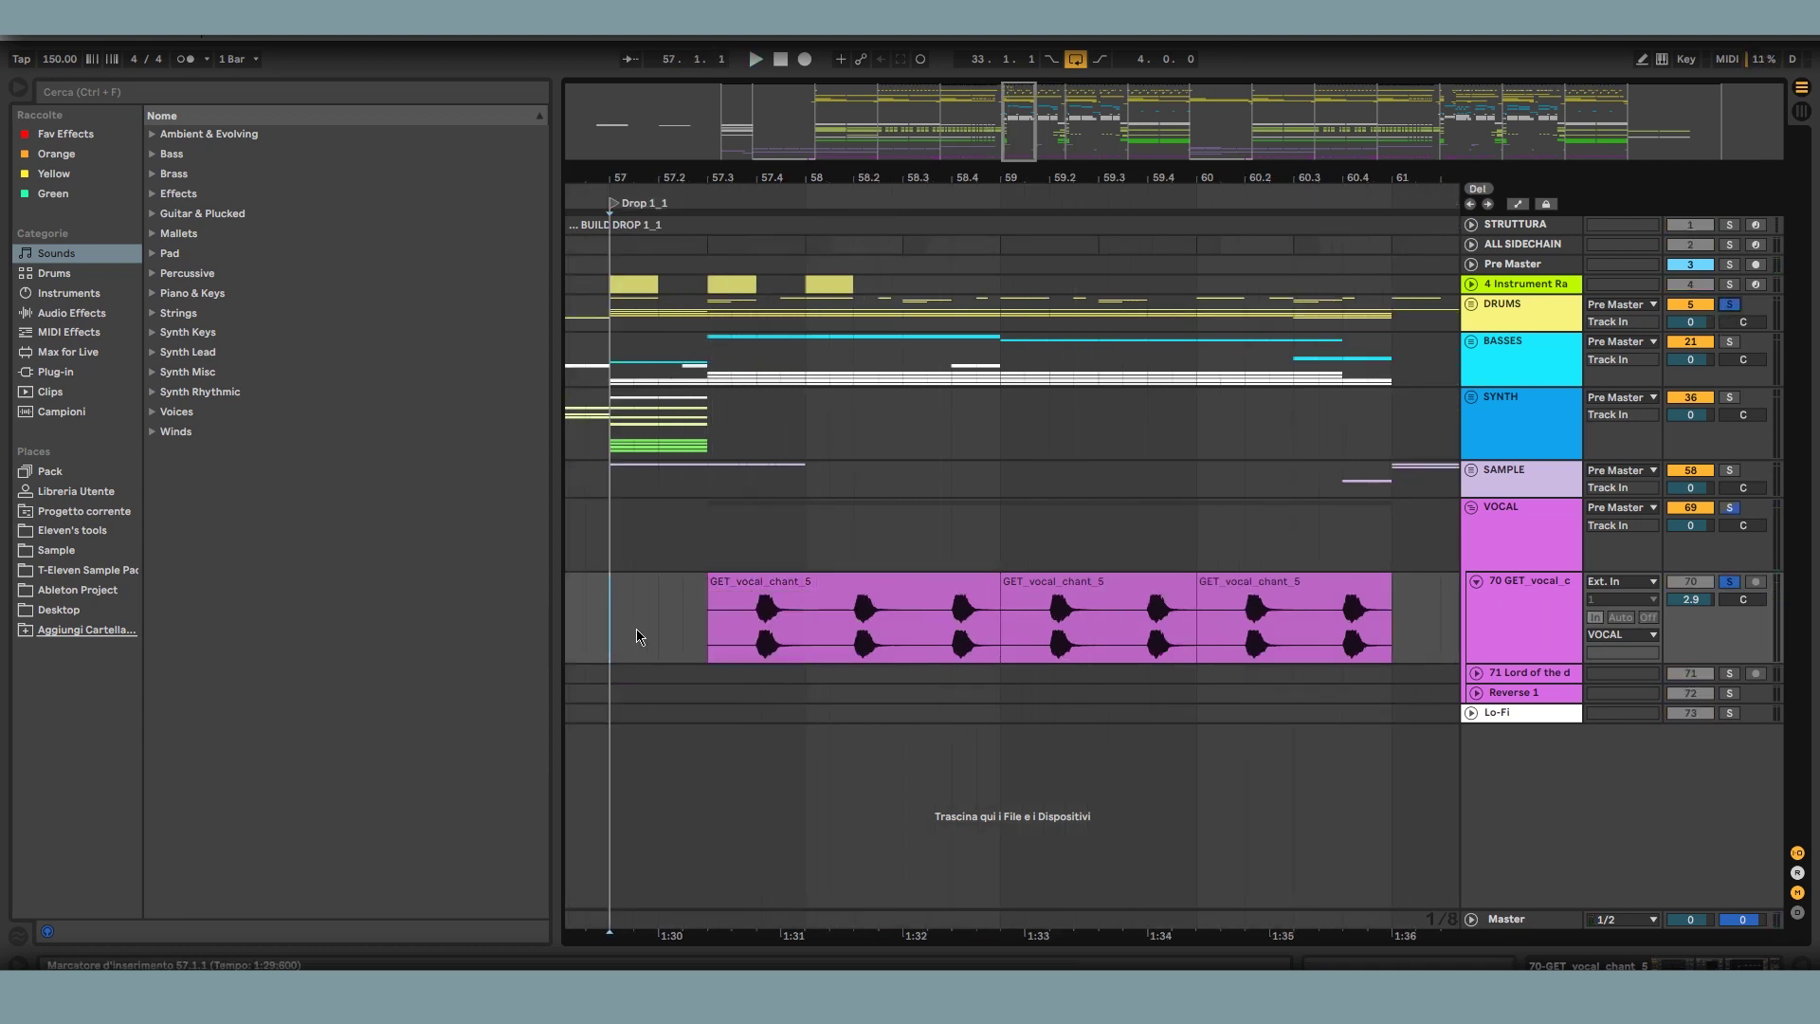
key("space")
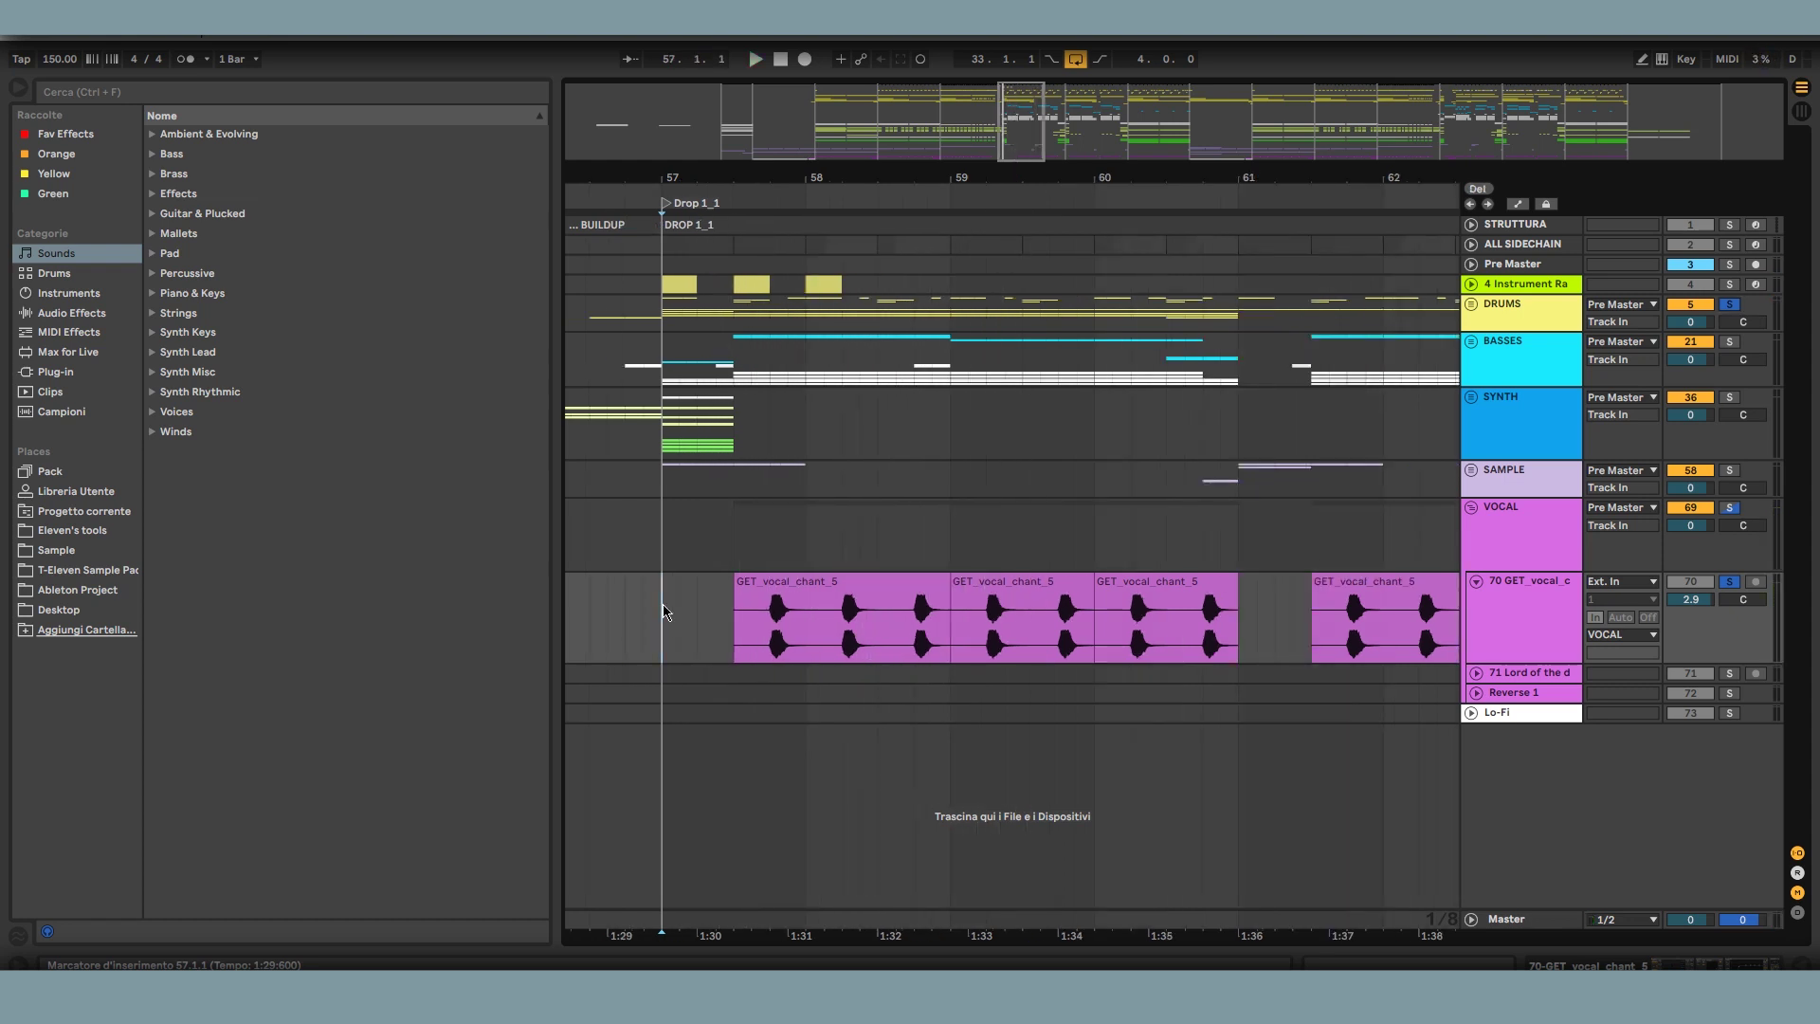
- Play Drop 1_1 in the full mix, comparing it with the GET_vocal_chant track active and deactivated
key("space")
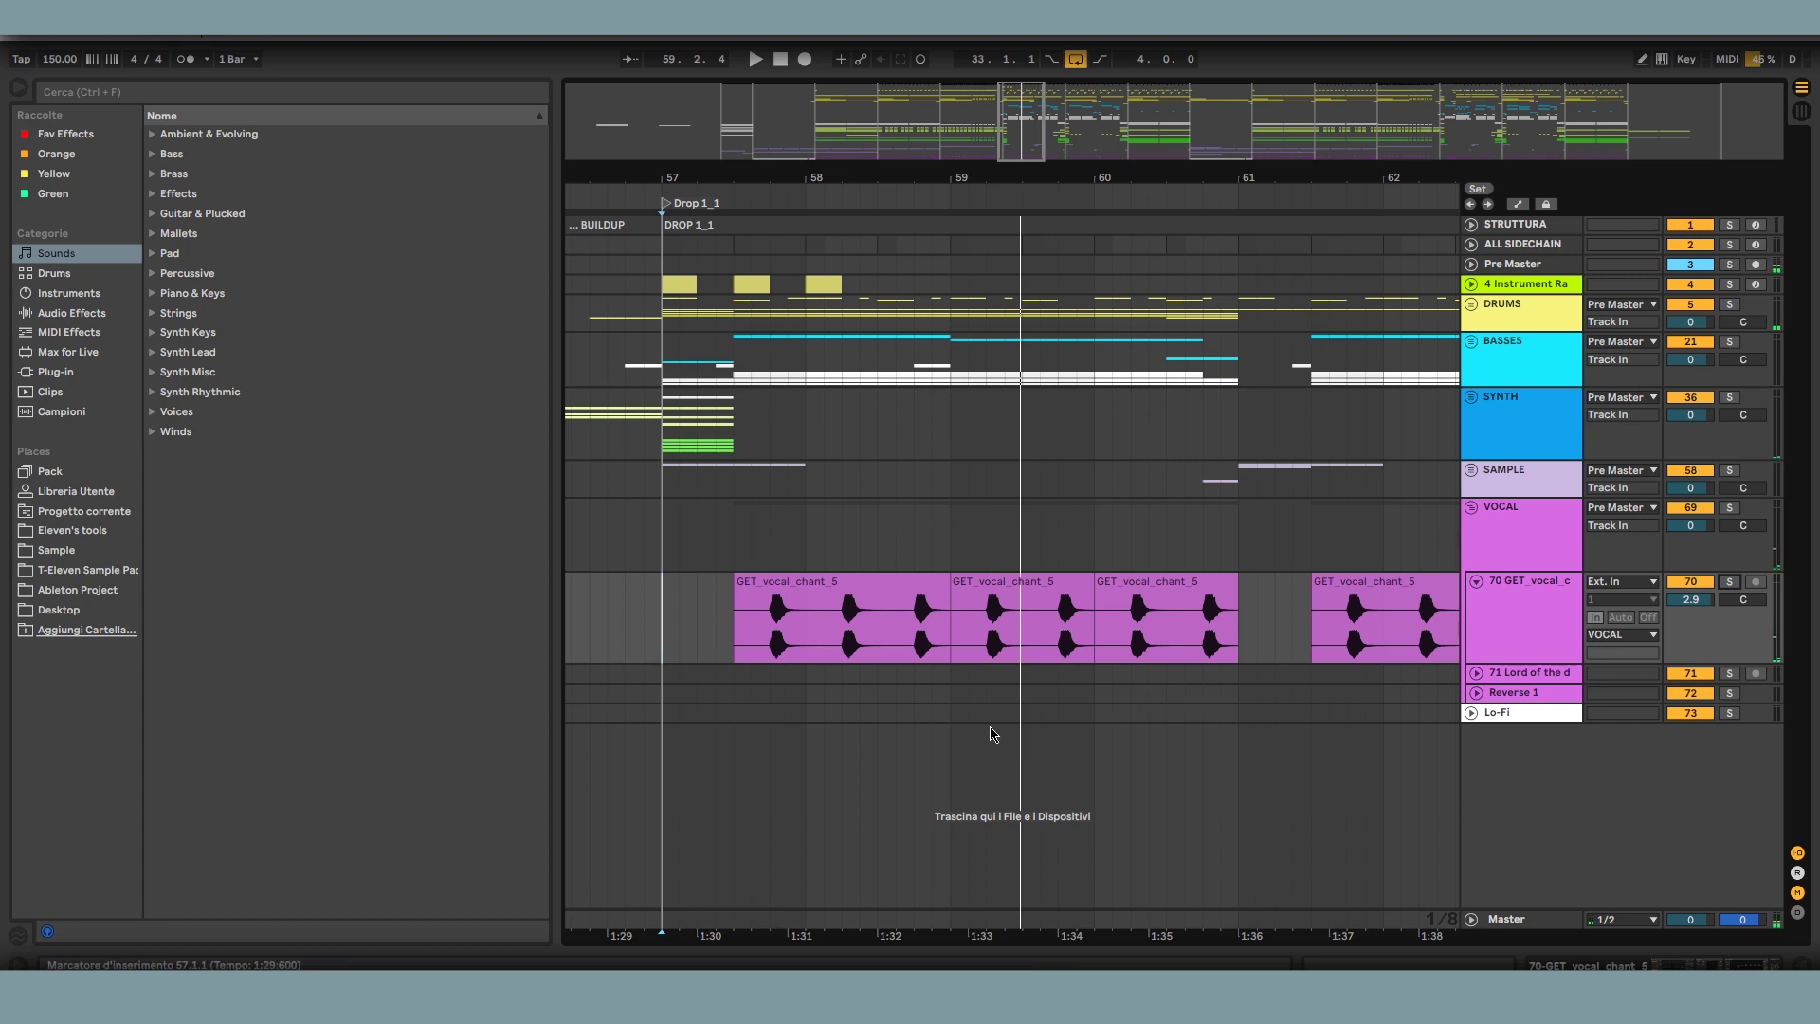
key("space")
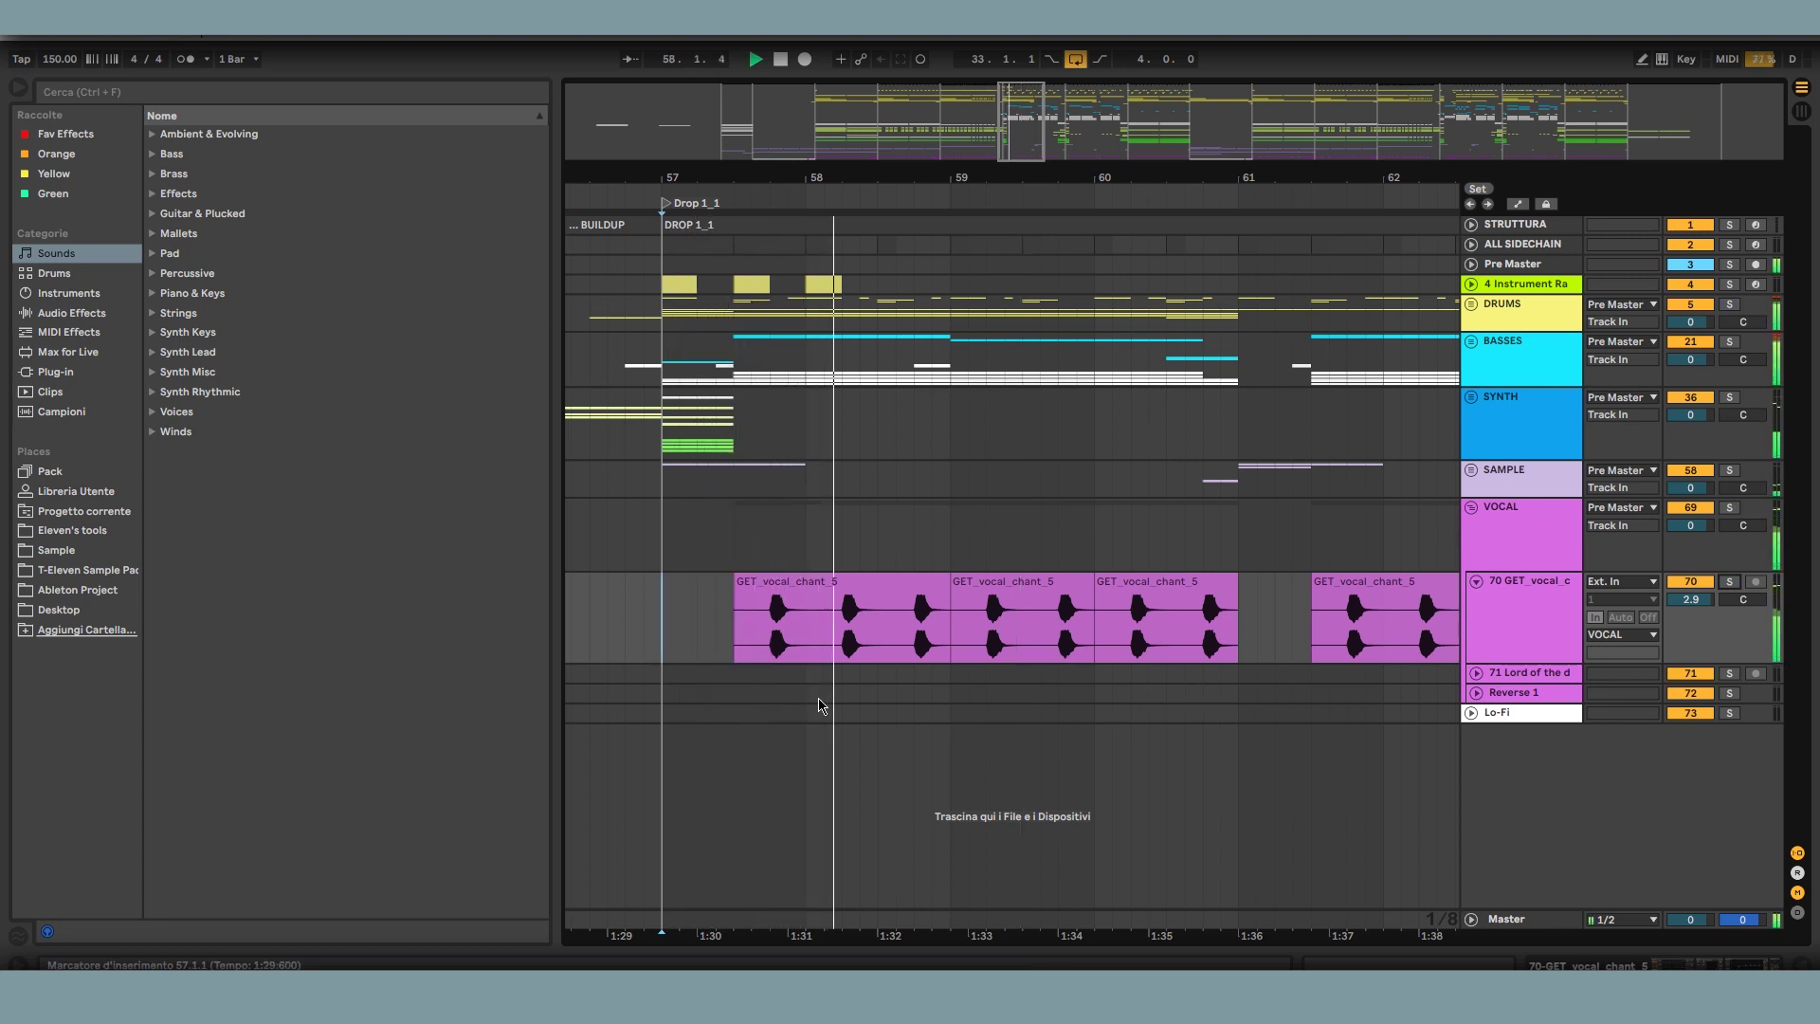
left_click(1540, 634)
key("space")
key("0")
key("space")
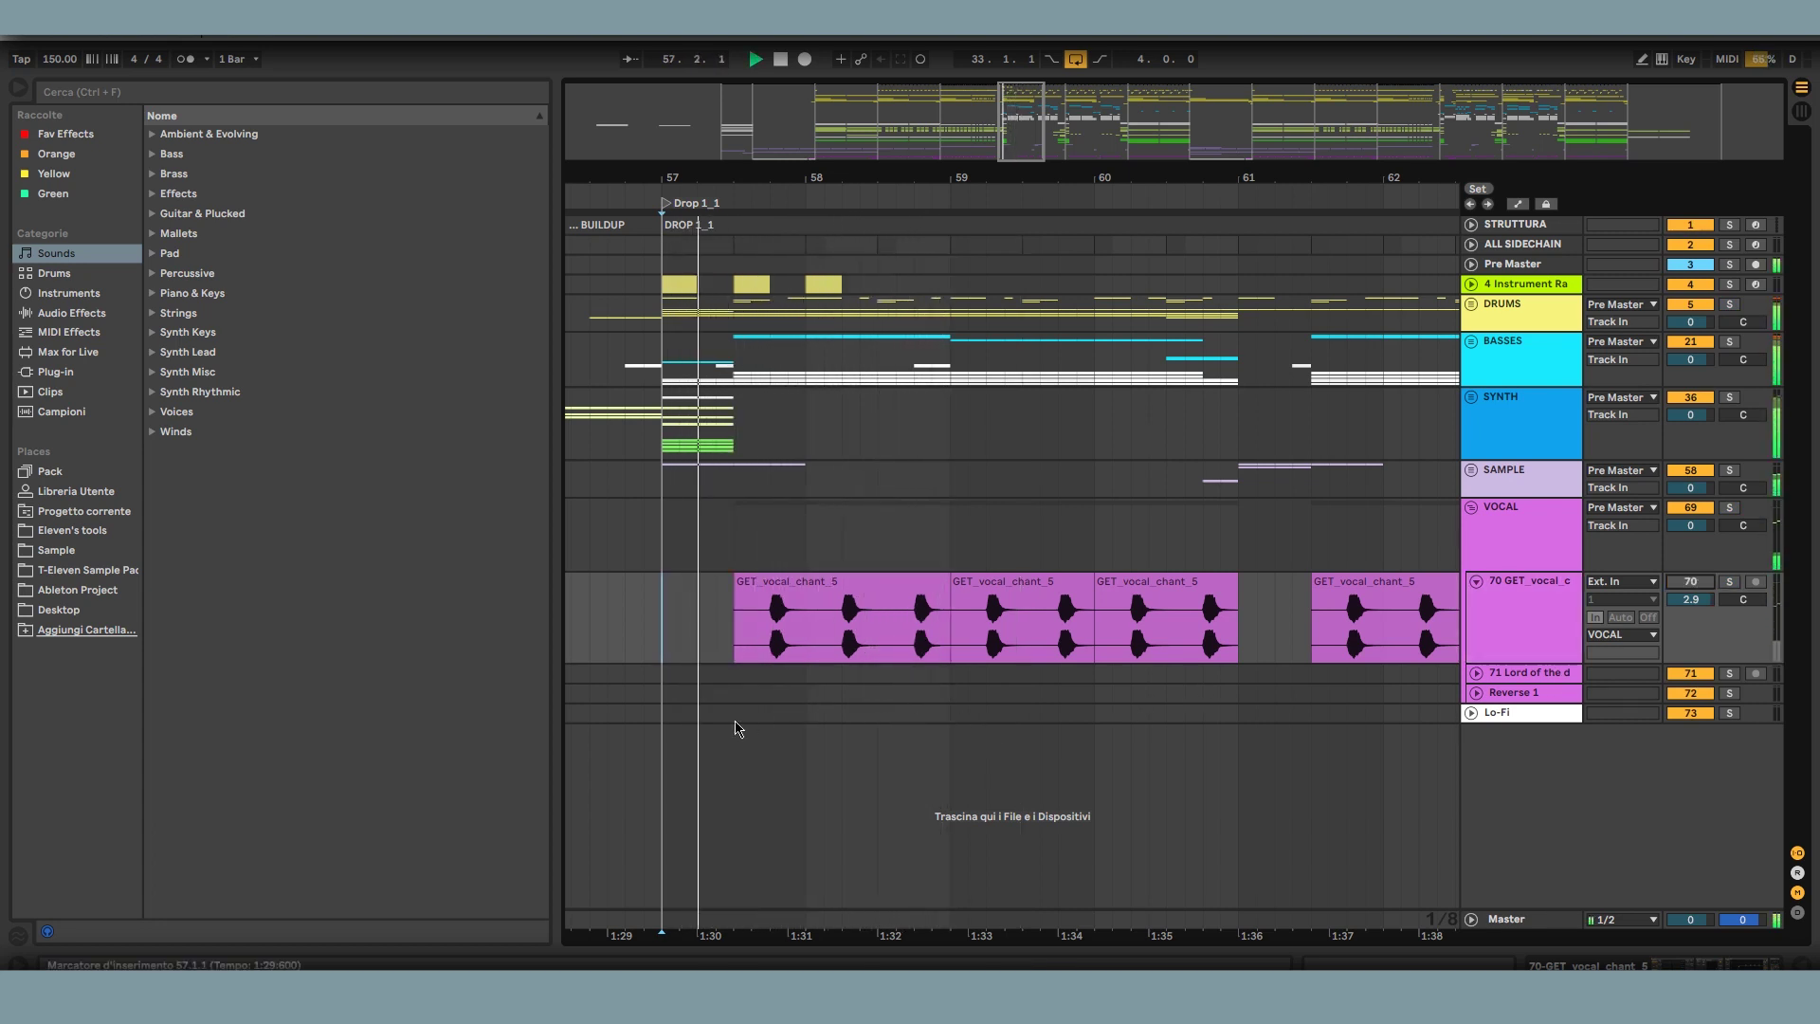
key("space")
left_click(1486, 646)
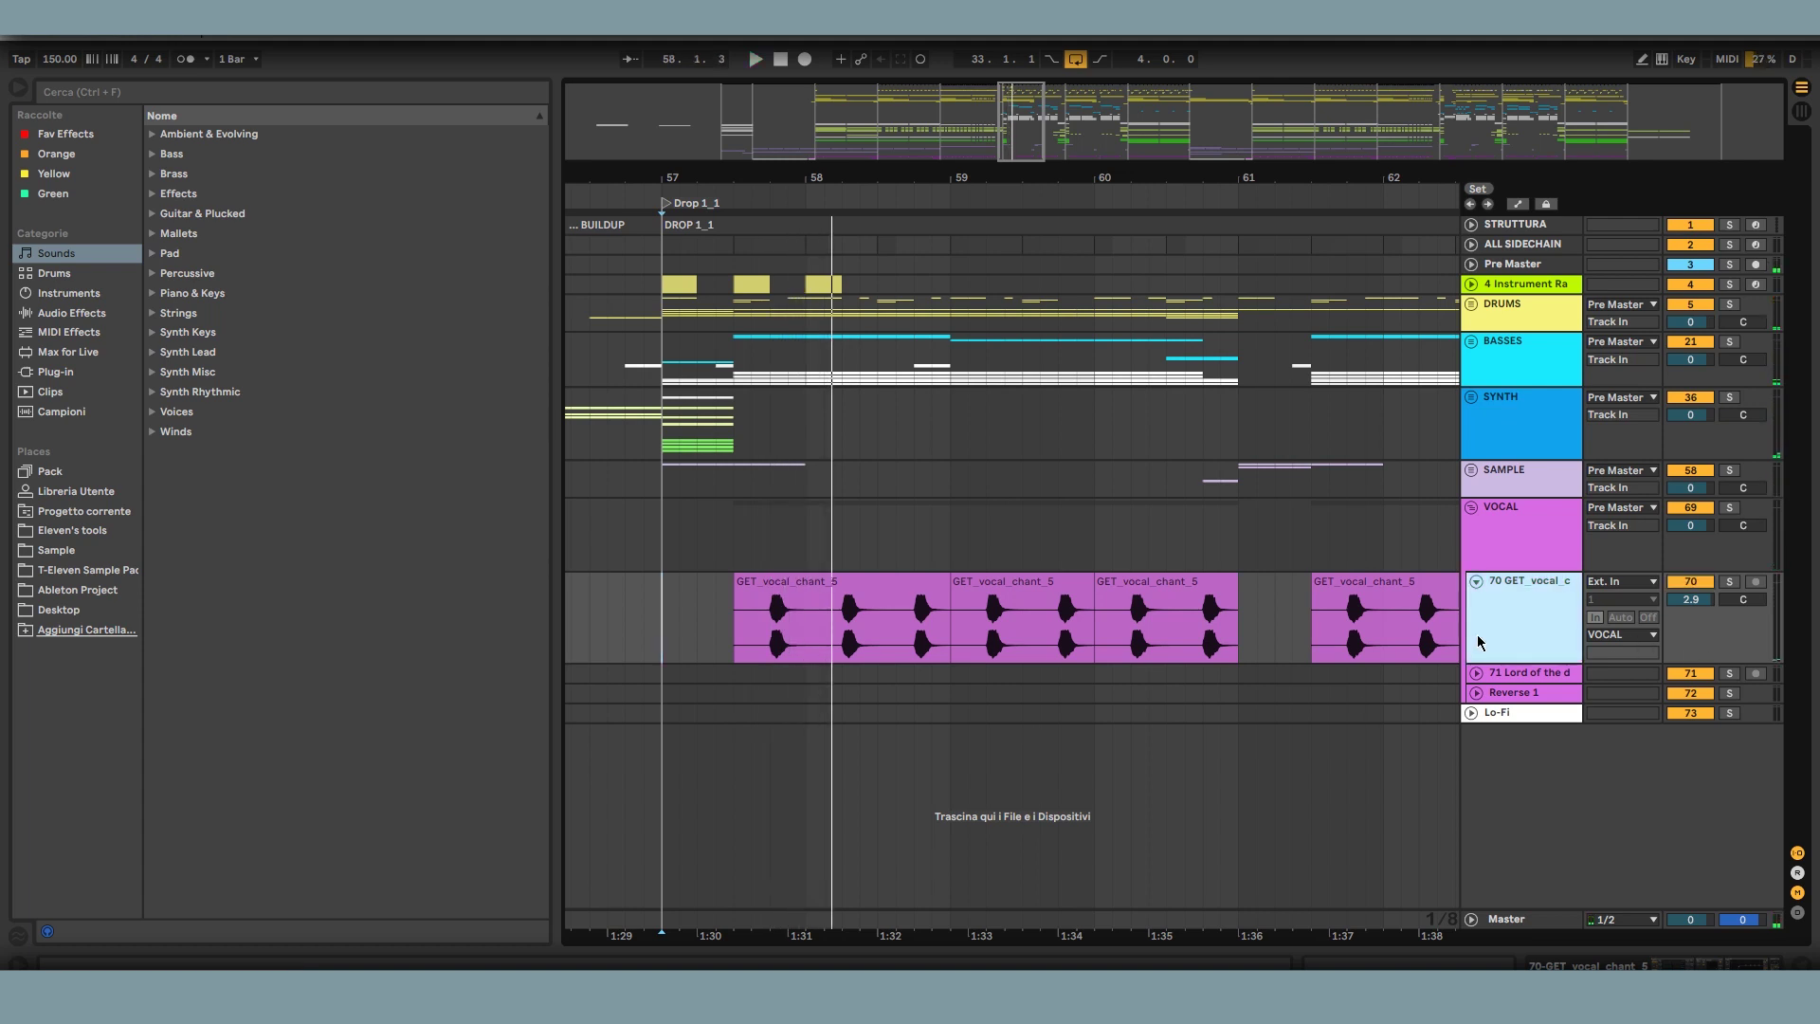
- Show the GET_vocal_chant track's effect chain and examine the OTT compression amount and the Yo Man! delay
double_click(1491, 650)
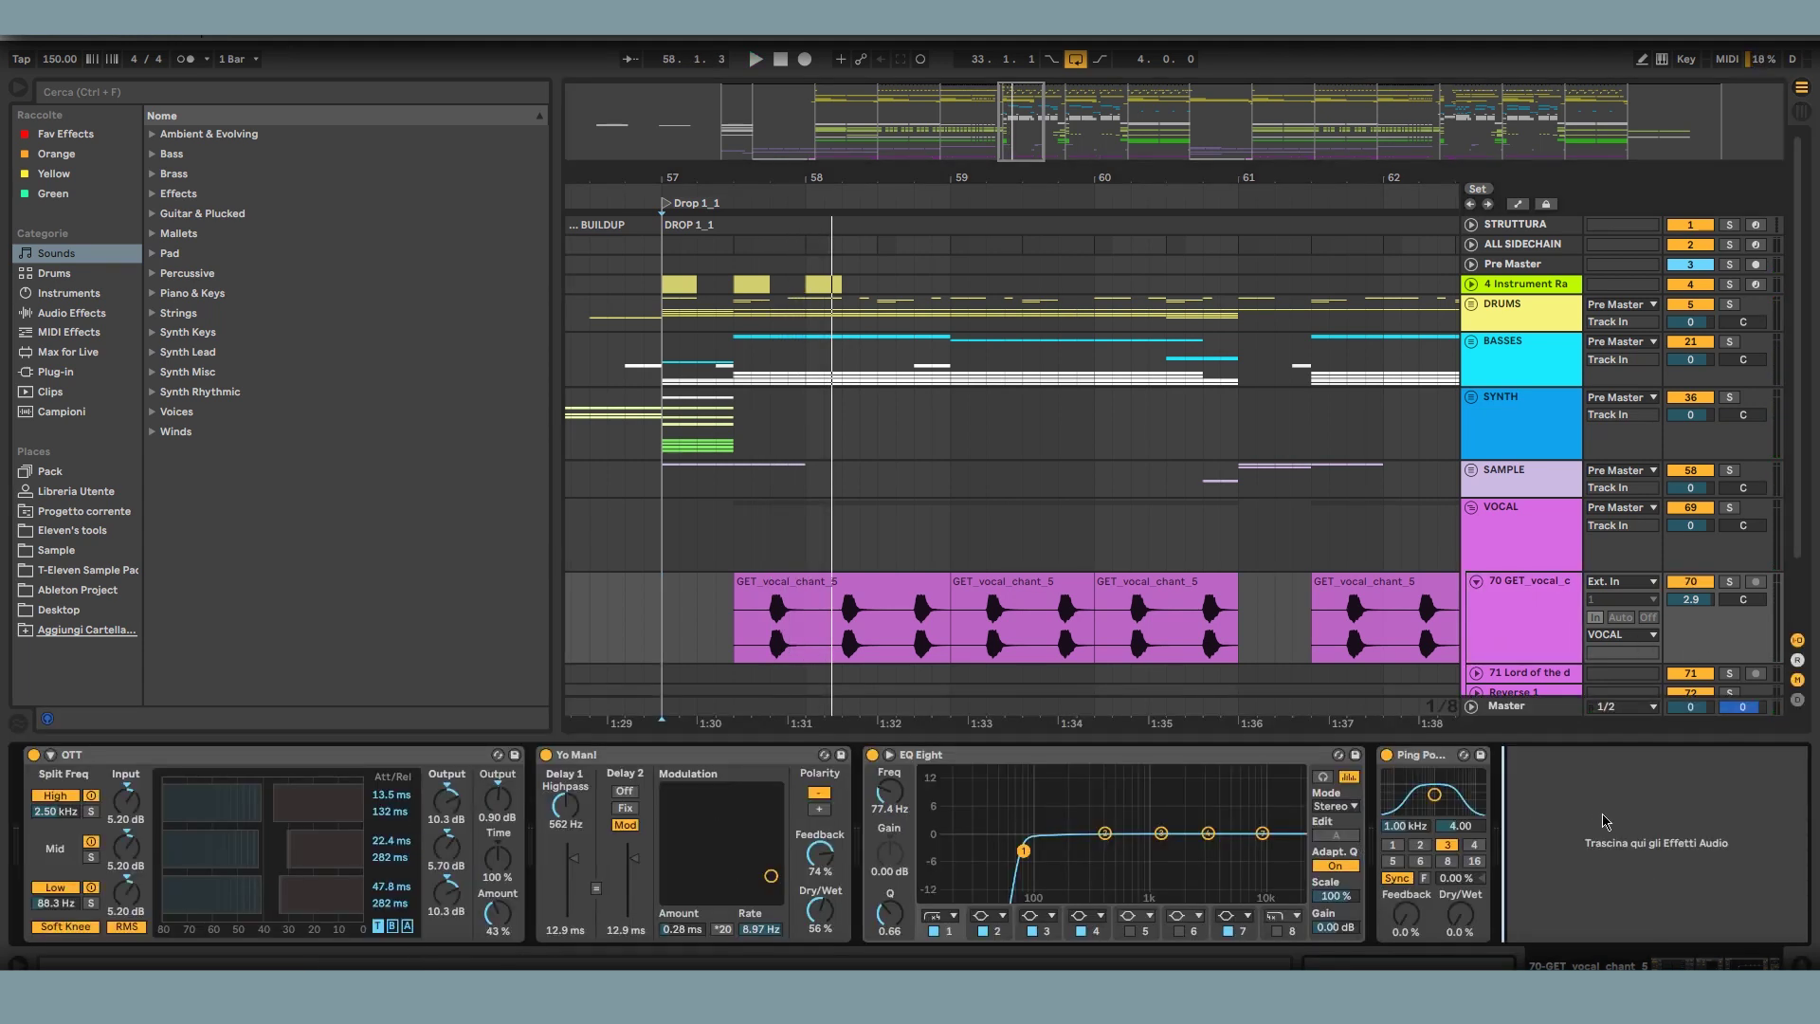
scroll(793, 562, "down", 2)
left_click(792, 562)
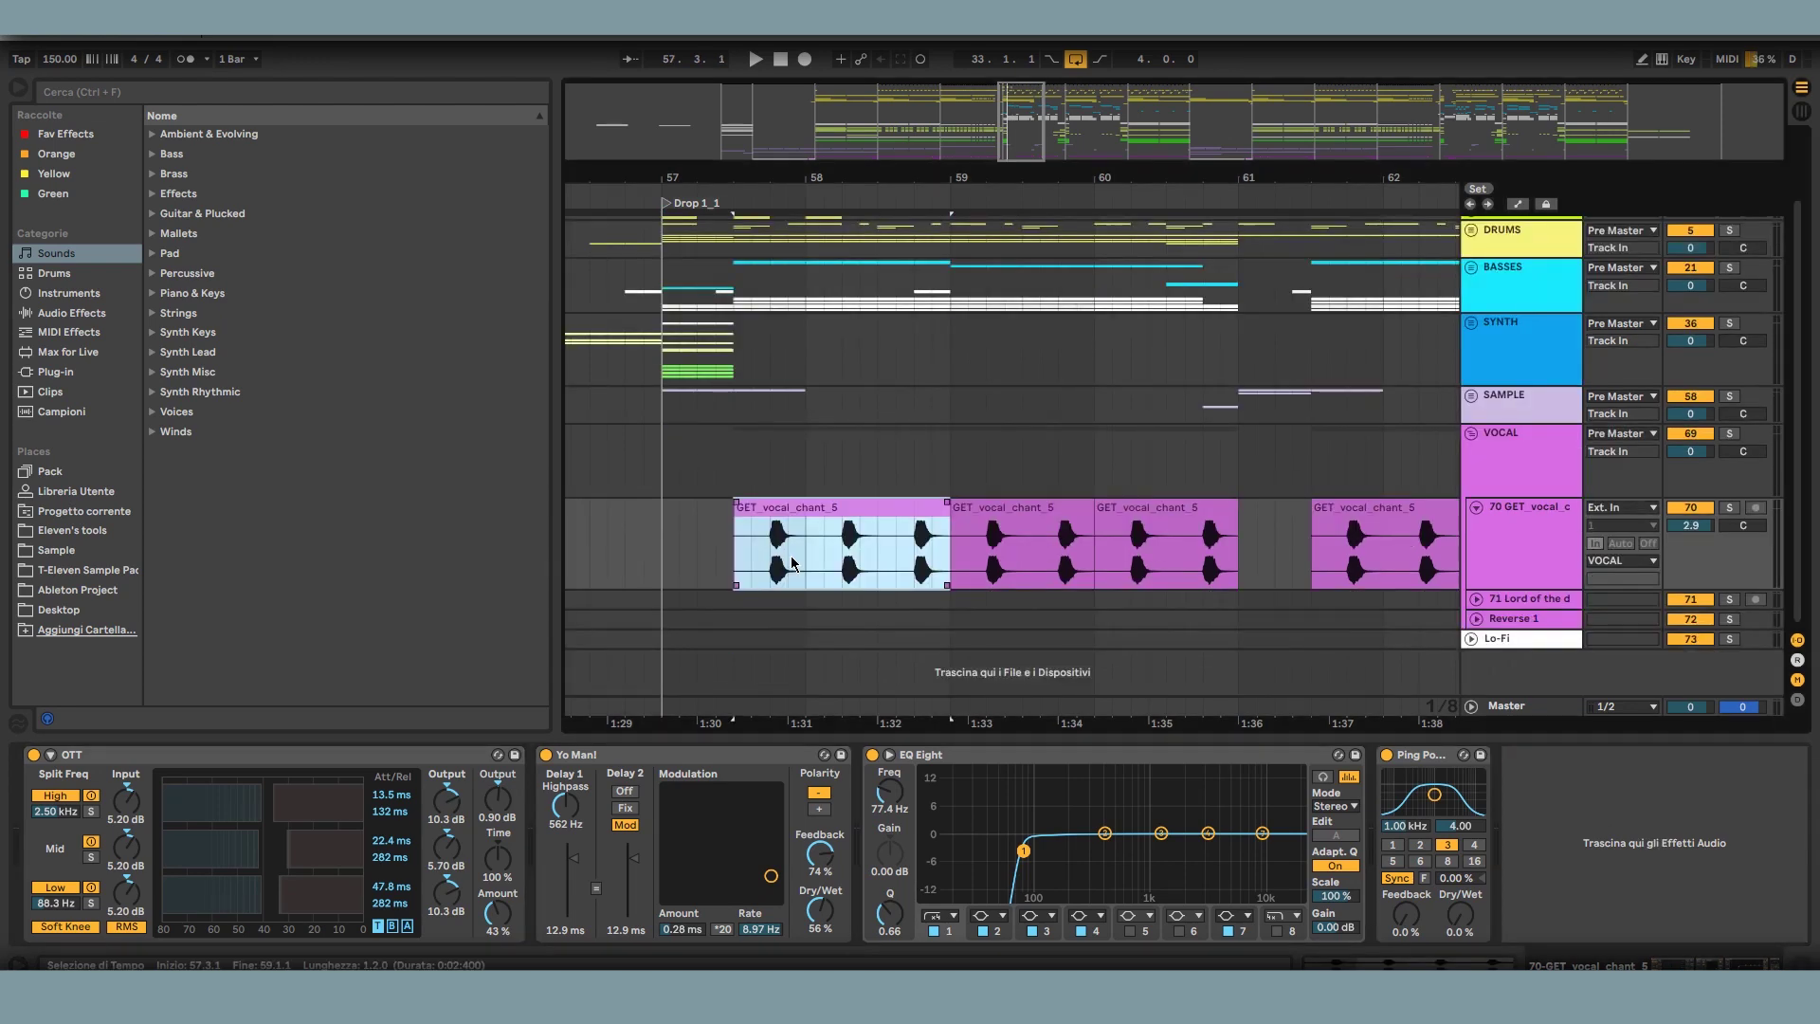
left_click(402, 755)
left_click(496, 918)
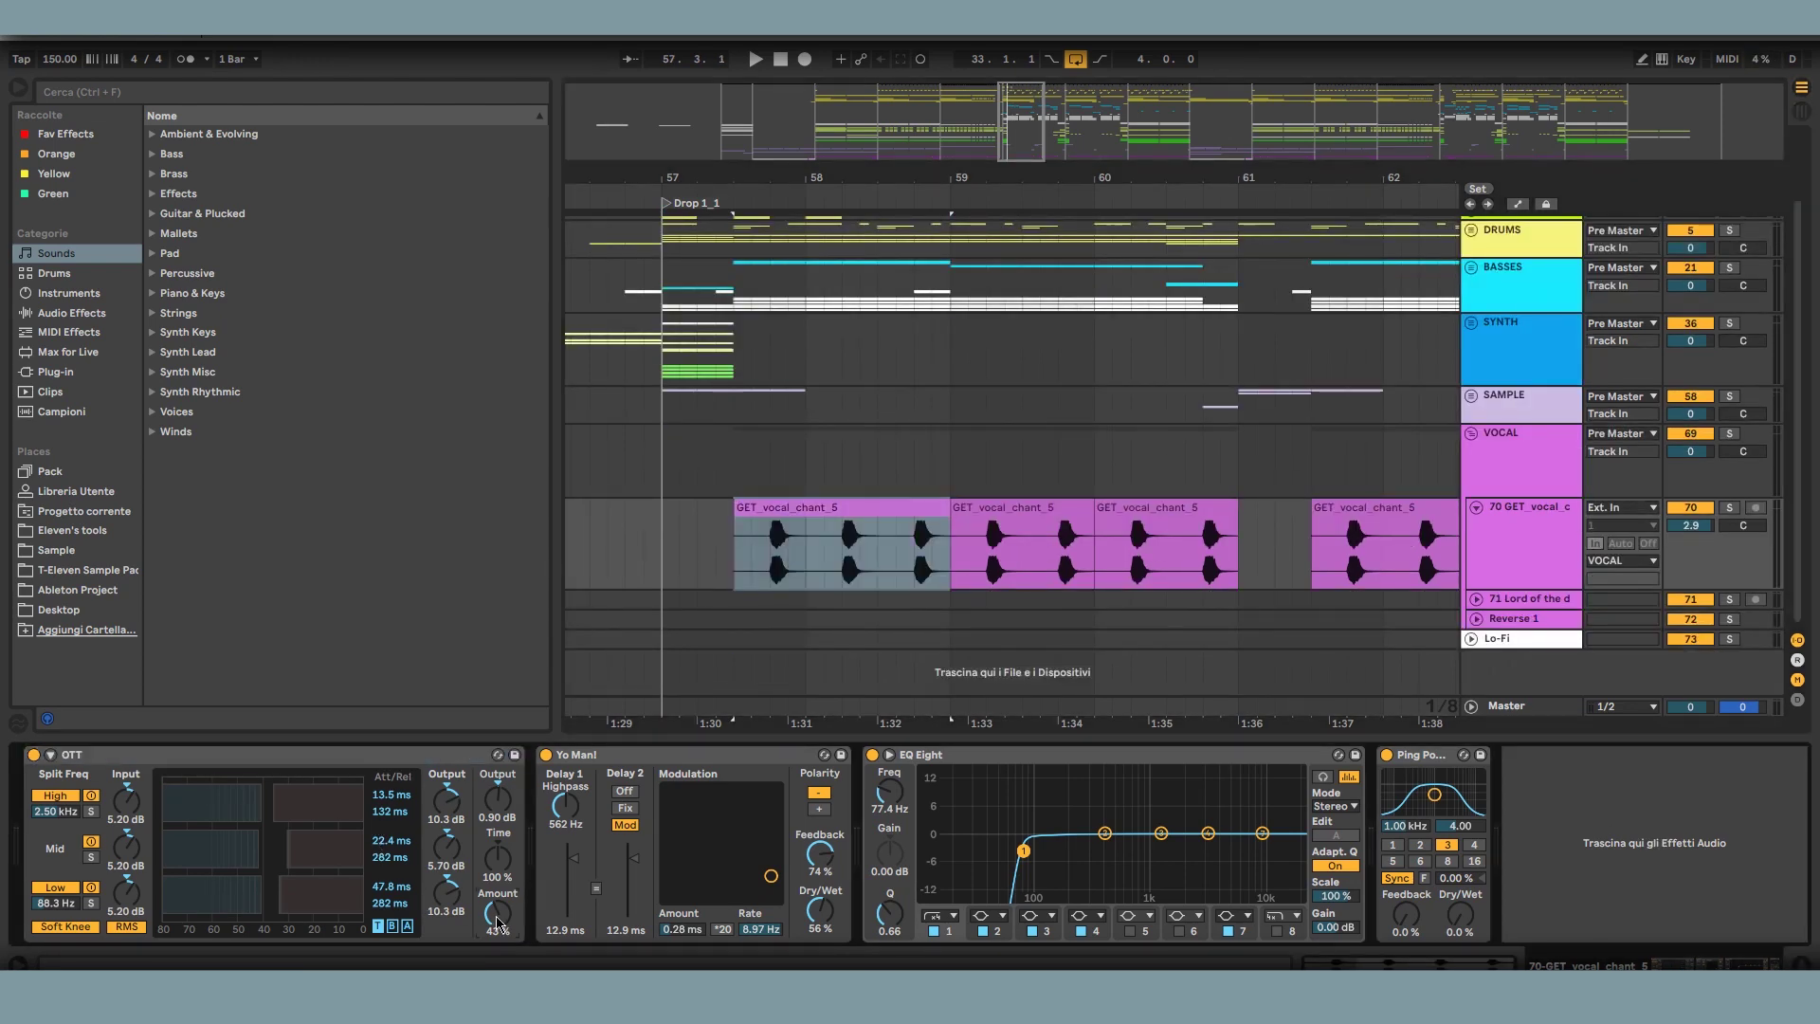
left_click(634, 760)
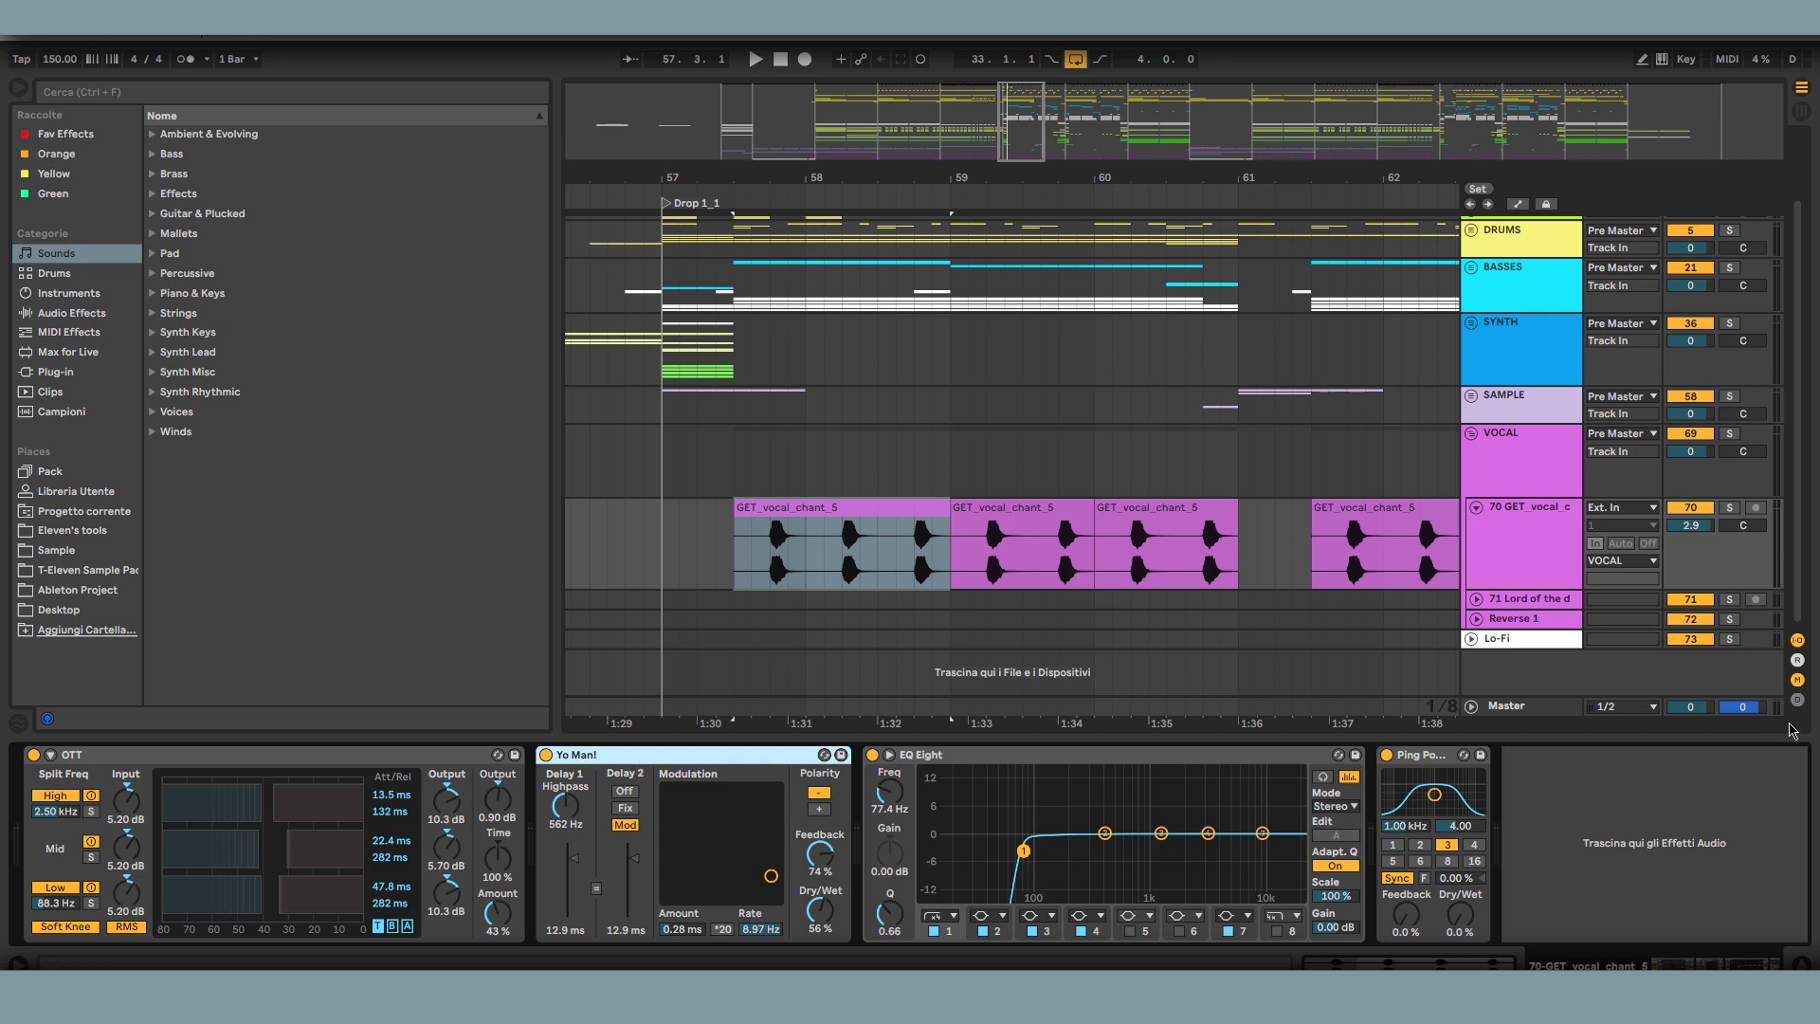
- Solo the GET_vocal_chant track and compare its playback with the Yo Man! delay bypassed and enabled
left_click(1731, 509)
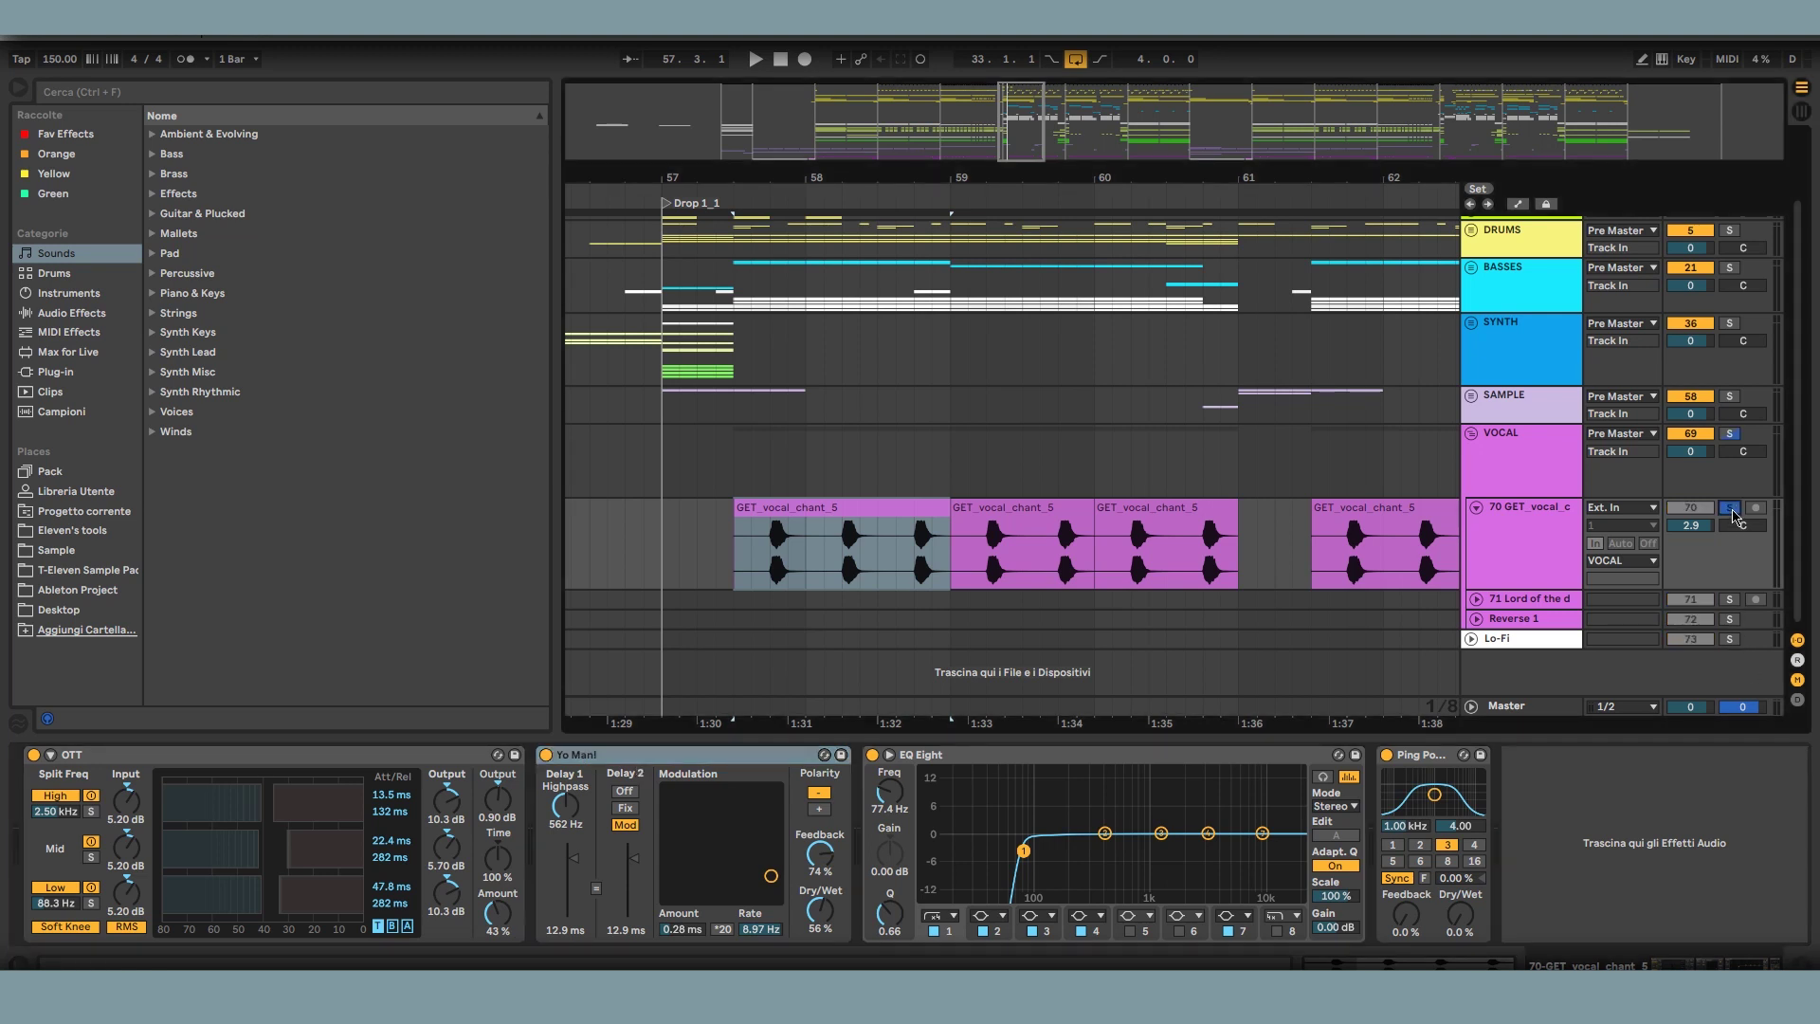
left_click(1626, 819)
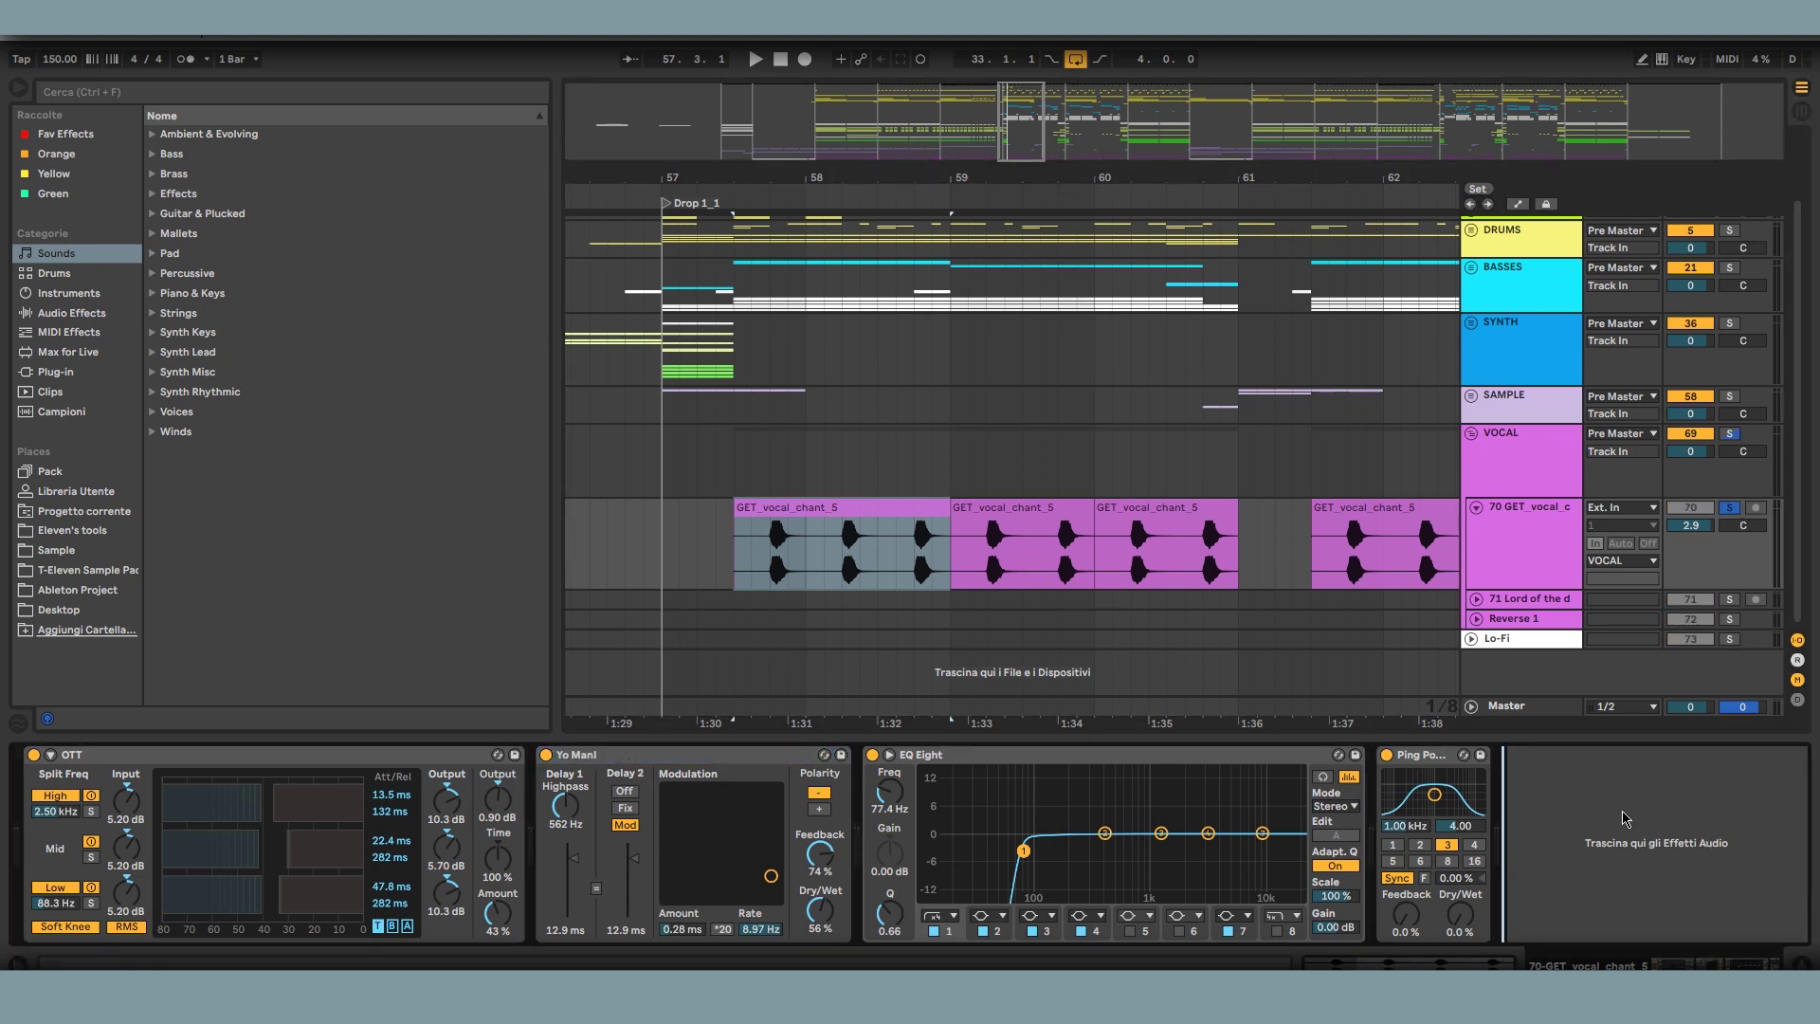
key("space")
left_click(547, 755)
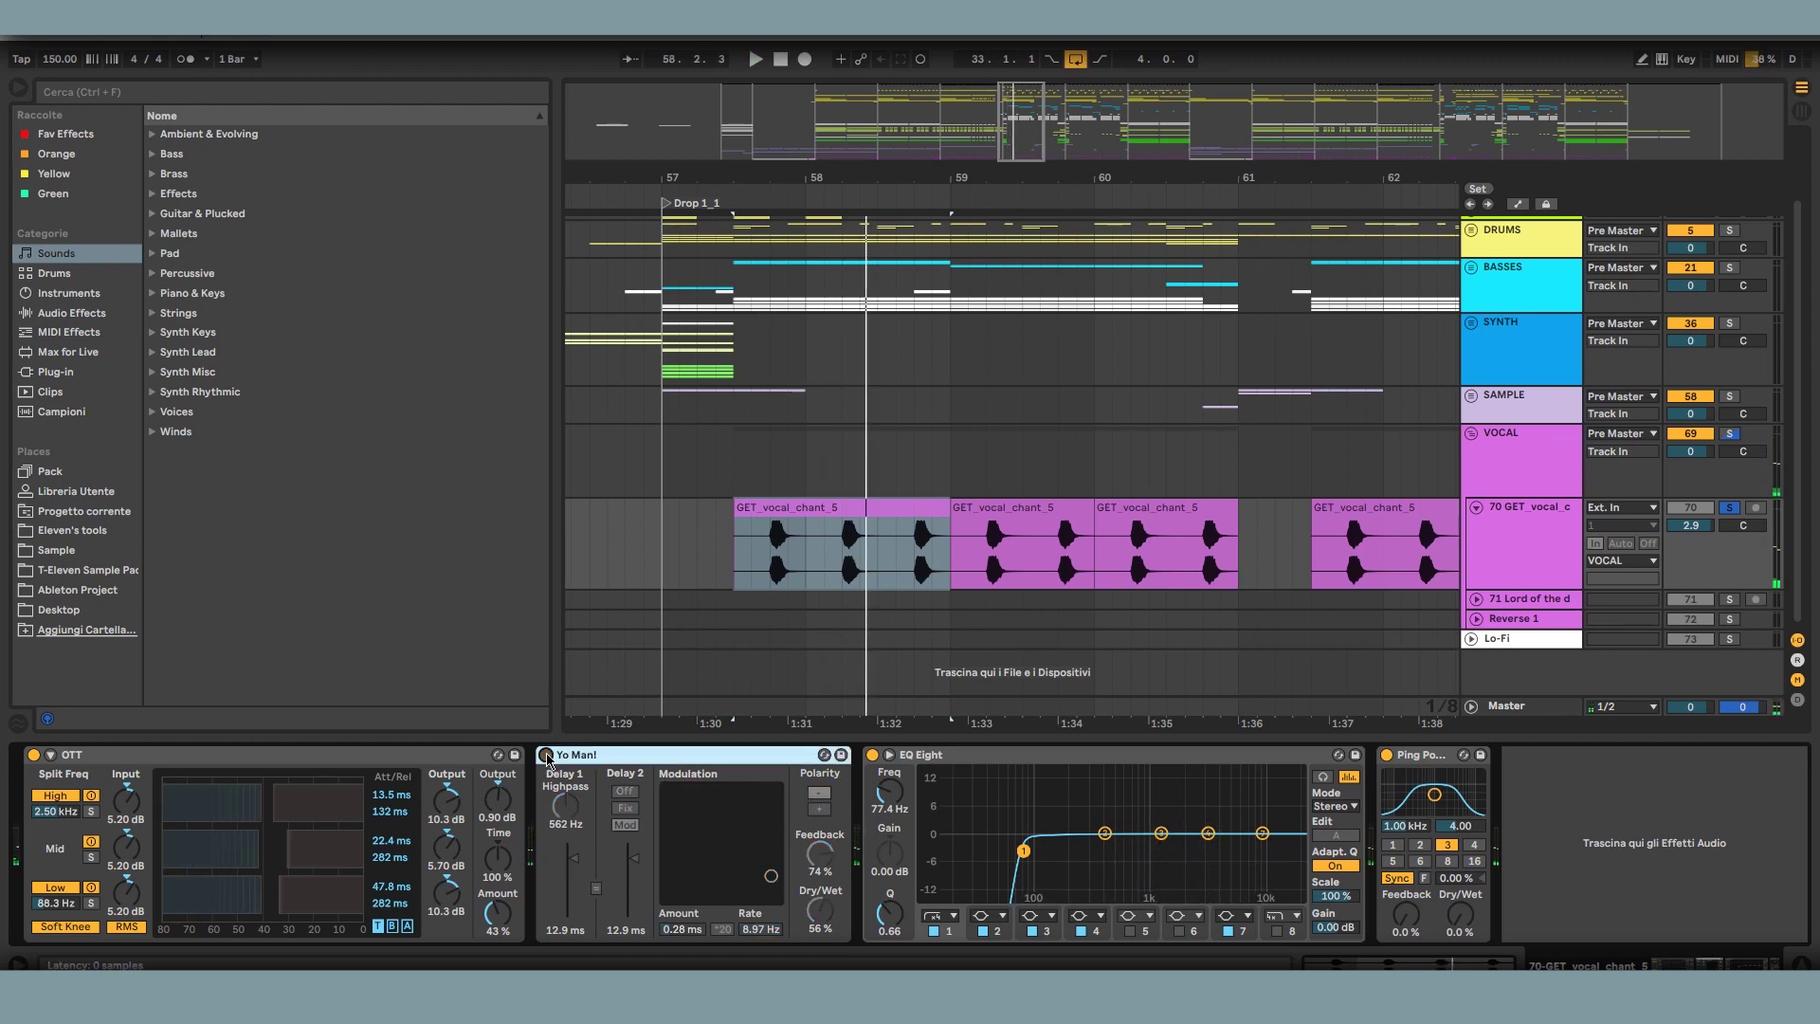
key("space")
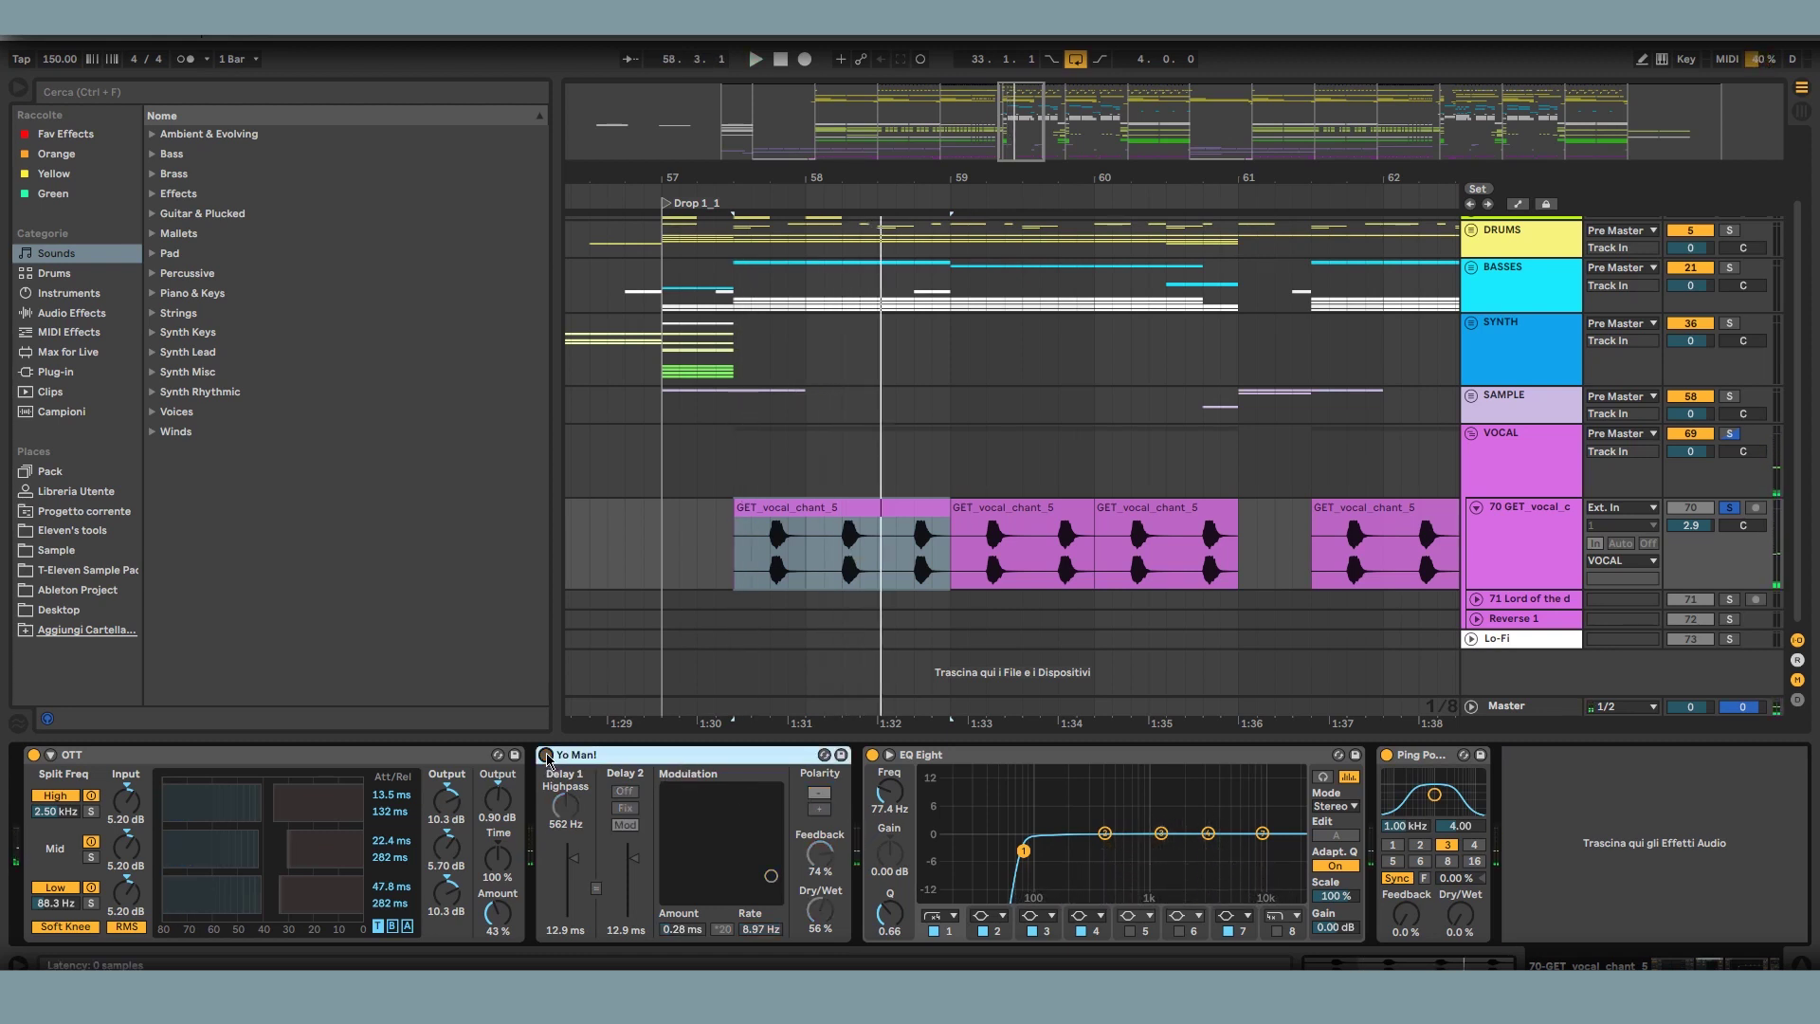
left_click(547, 756)
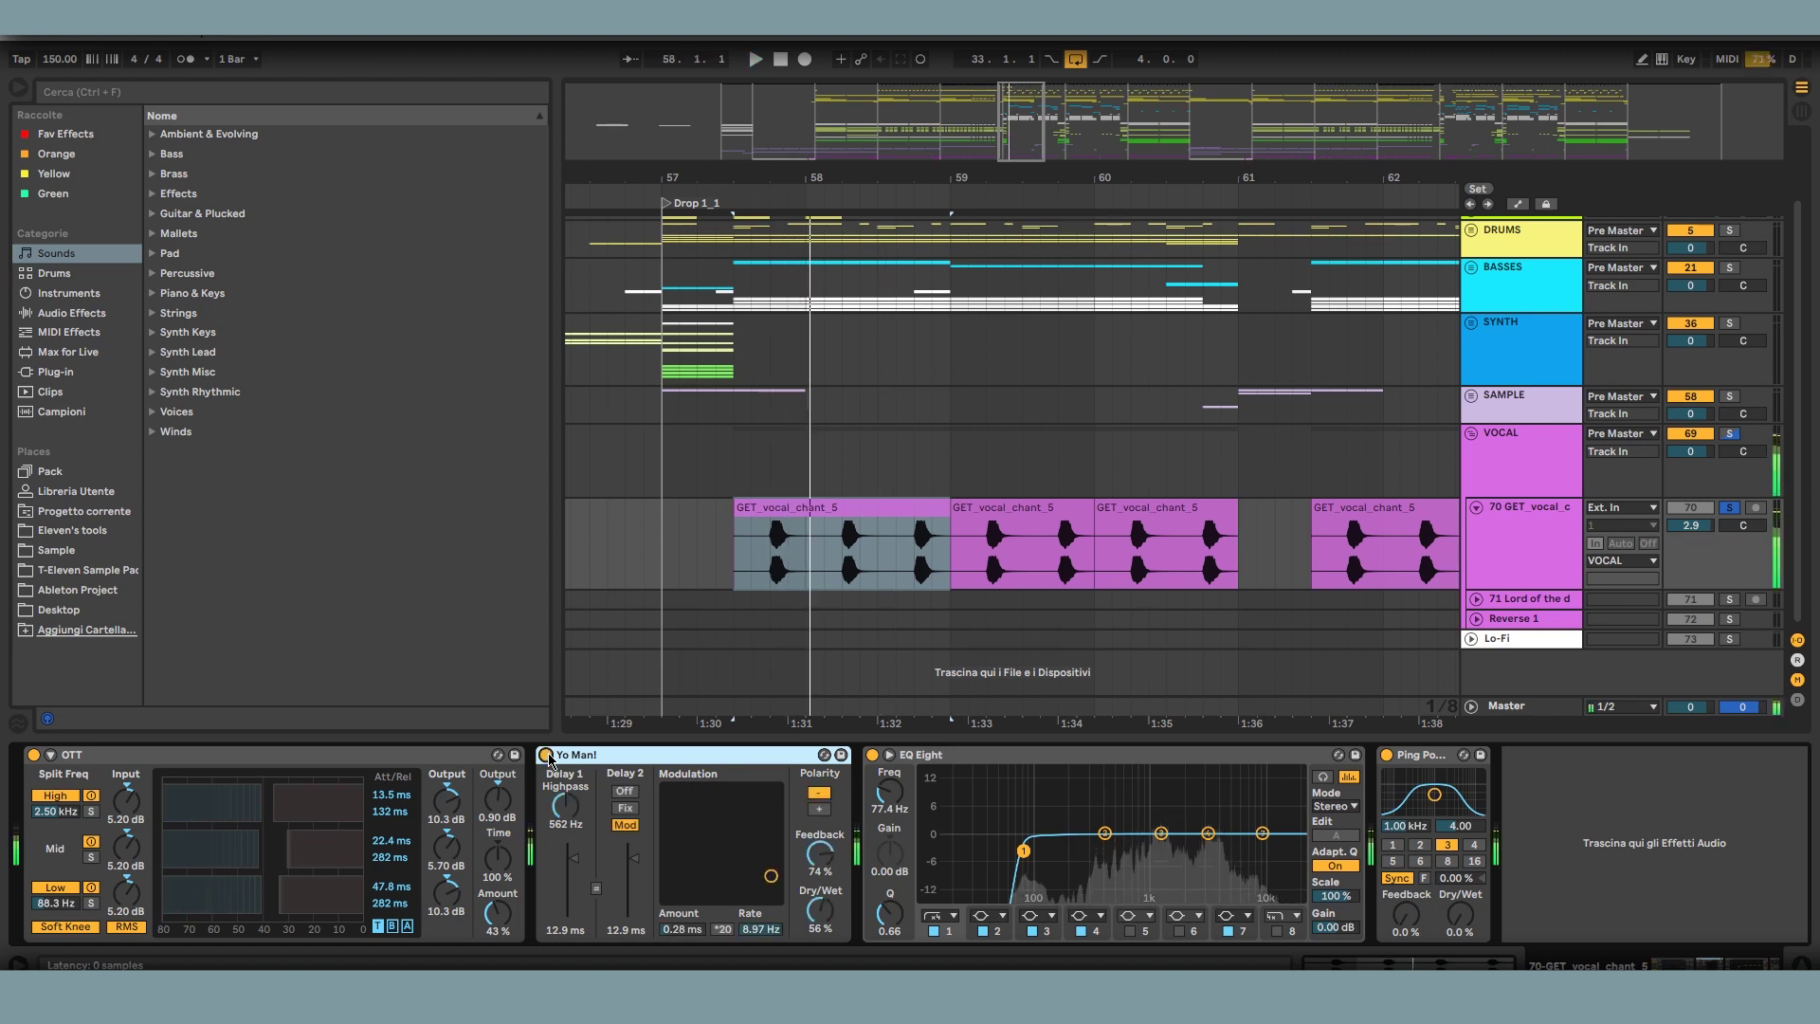
left_click(1650, 872)
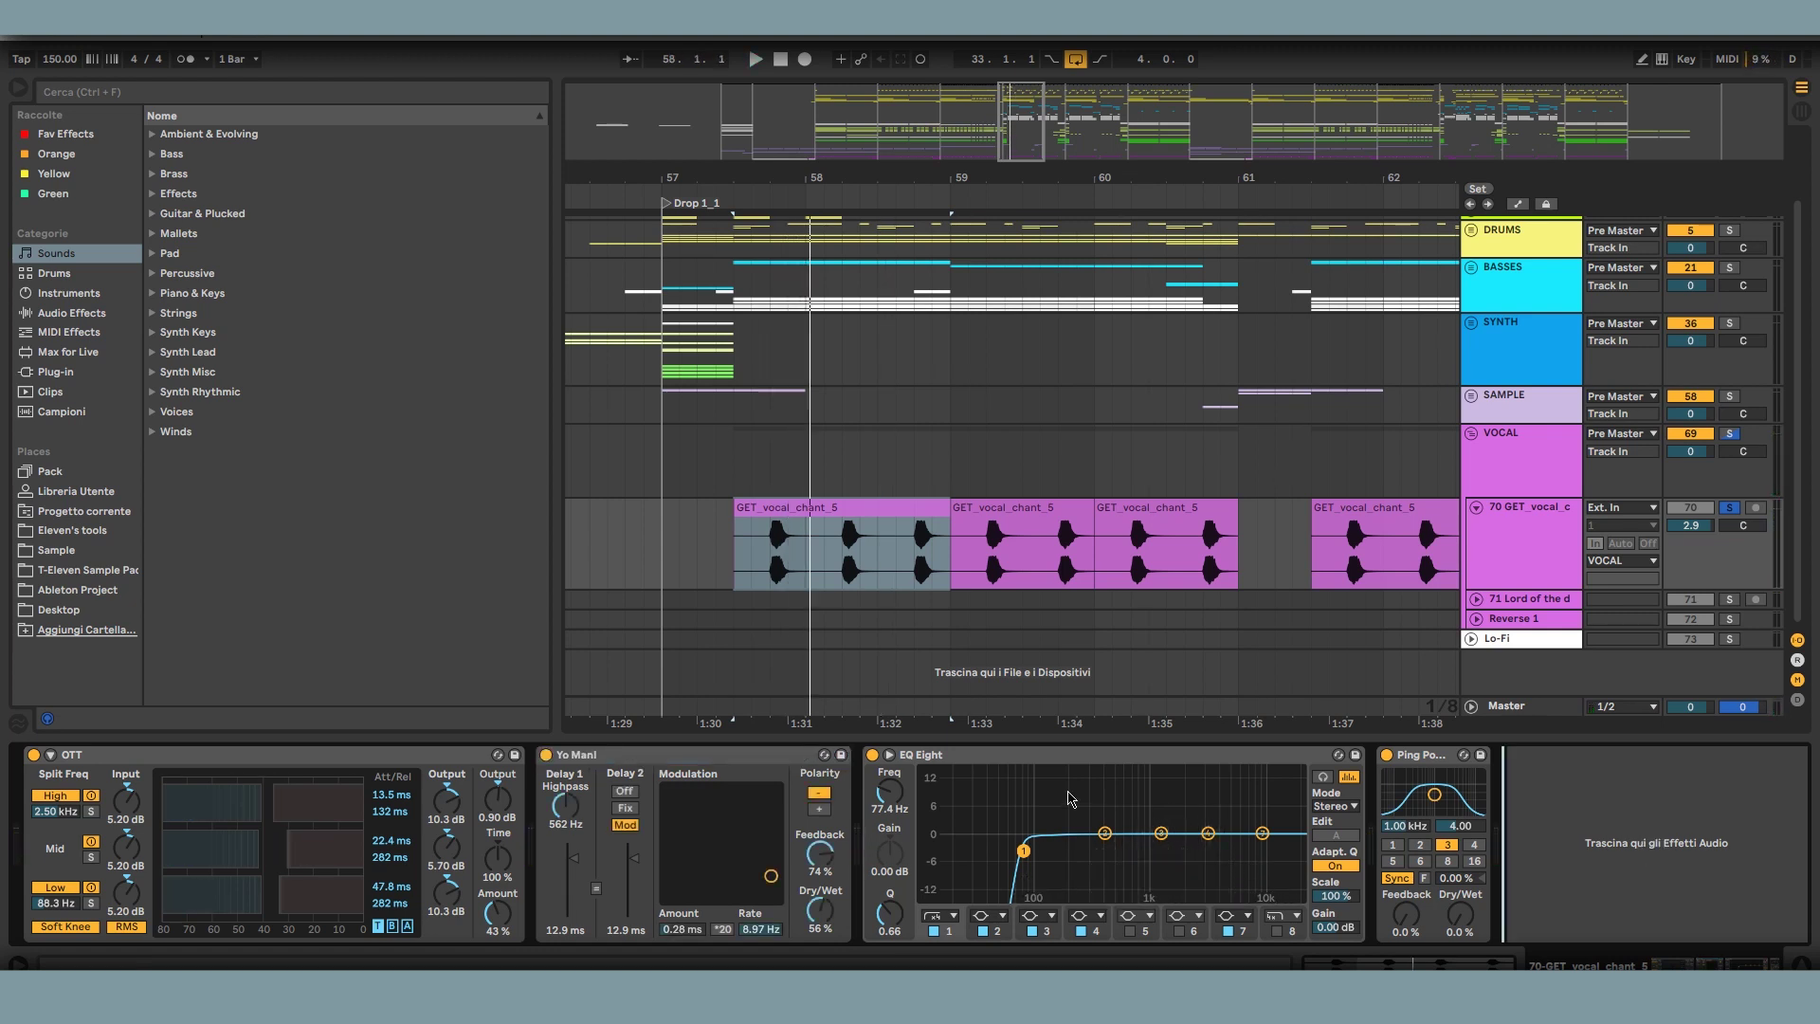
- Examine the EQ Eight low cut and the Ping Pong Delay's Dry/Wet setting on the vocal chant track
left_click(1084, 757)
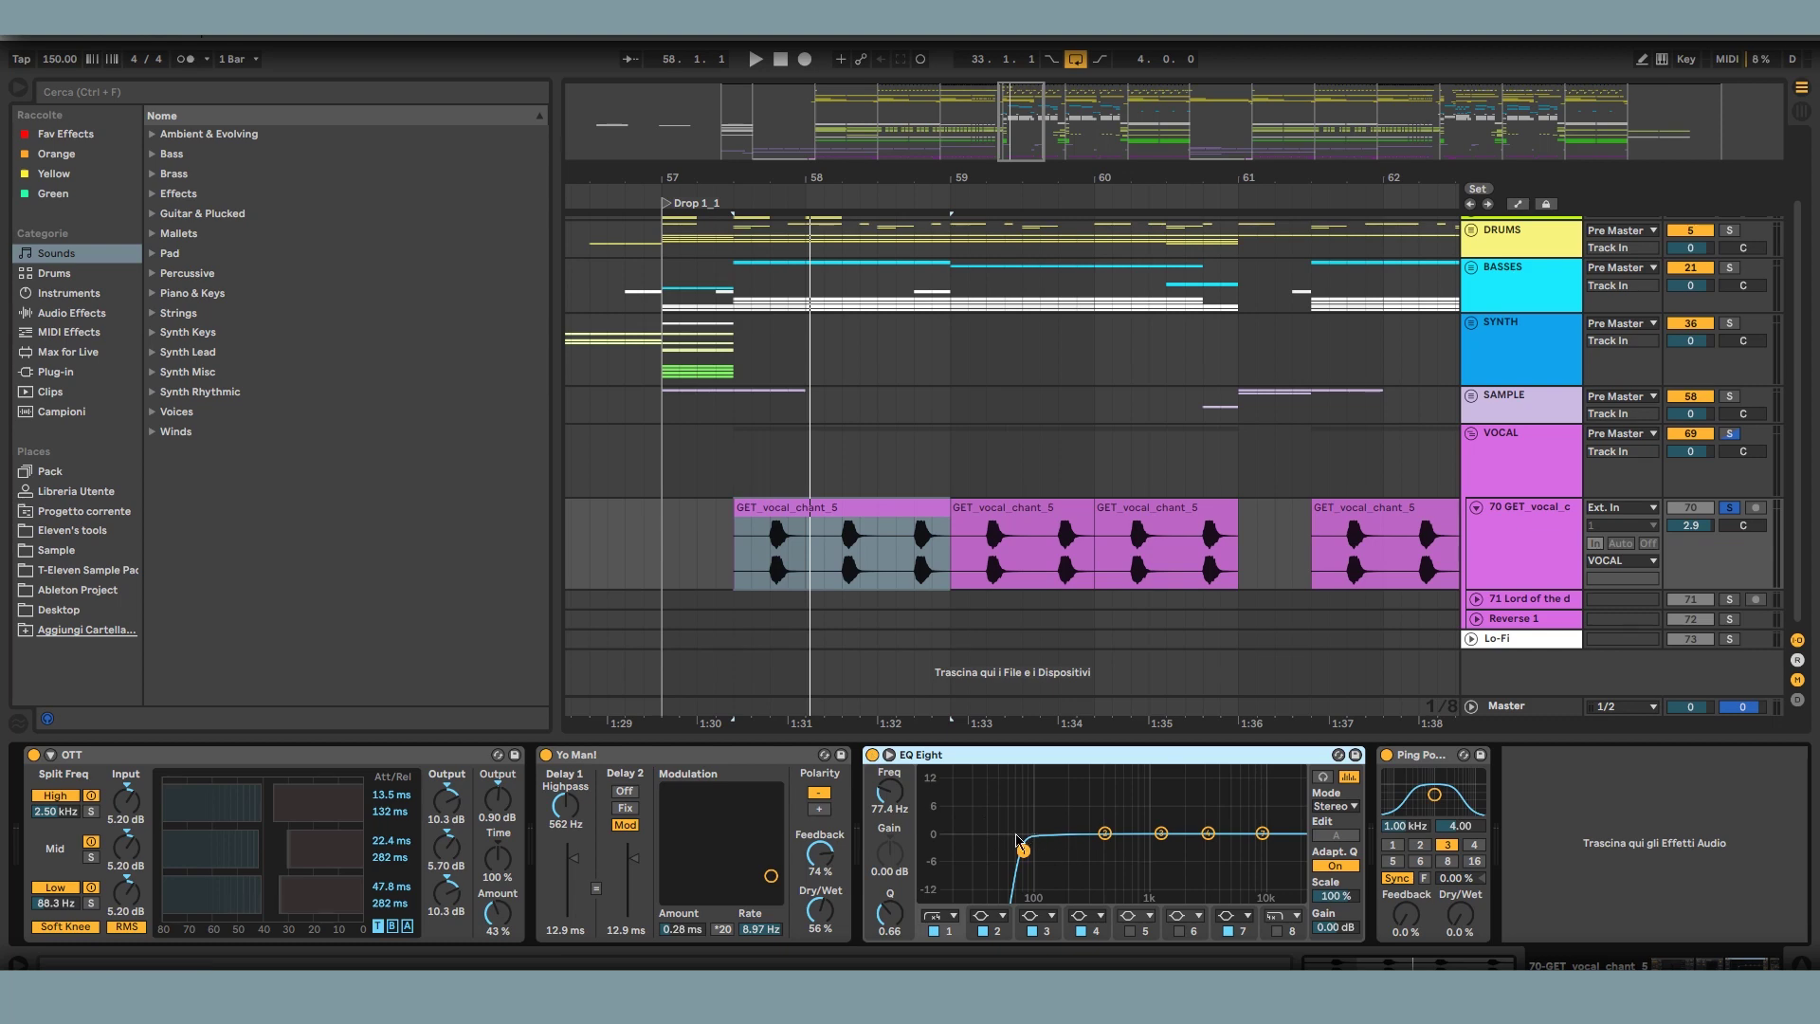
left_click(1430, 779)
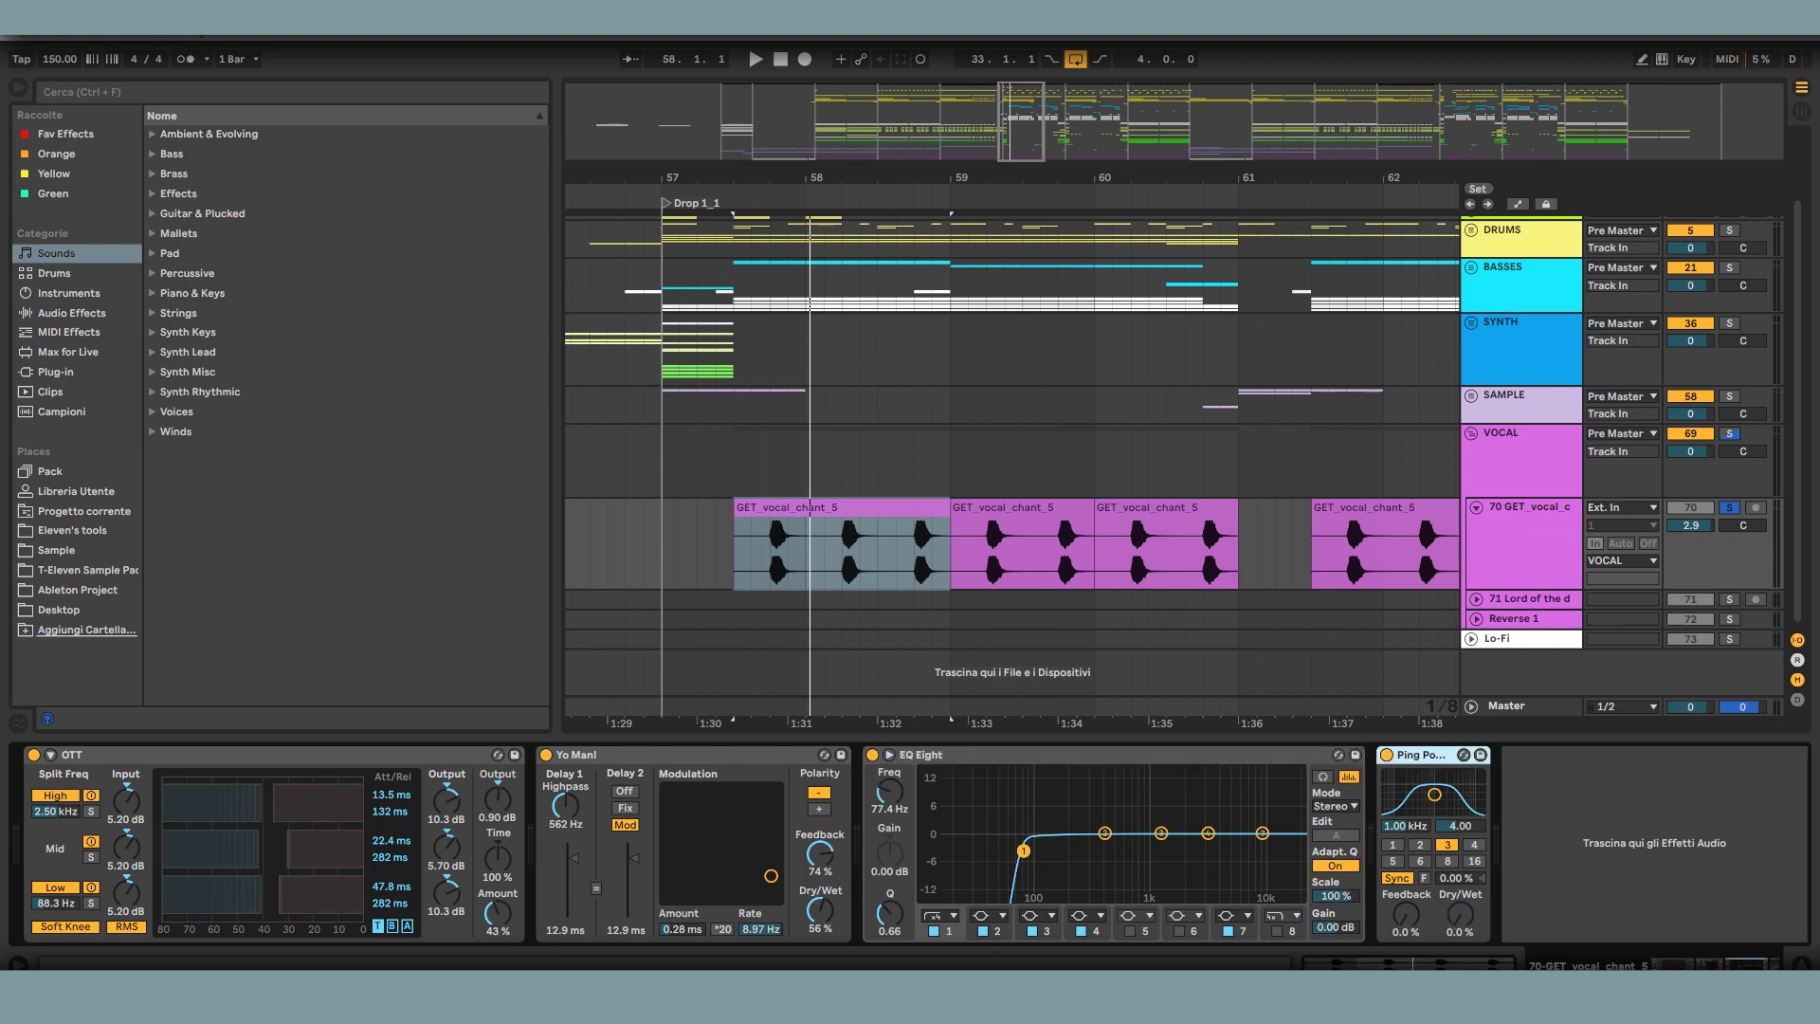
left_click(1453, 913)
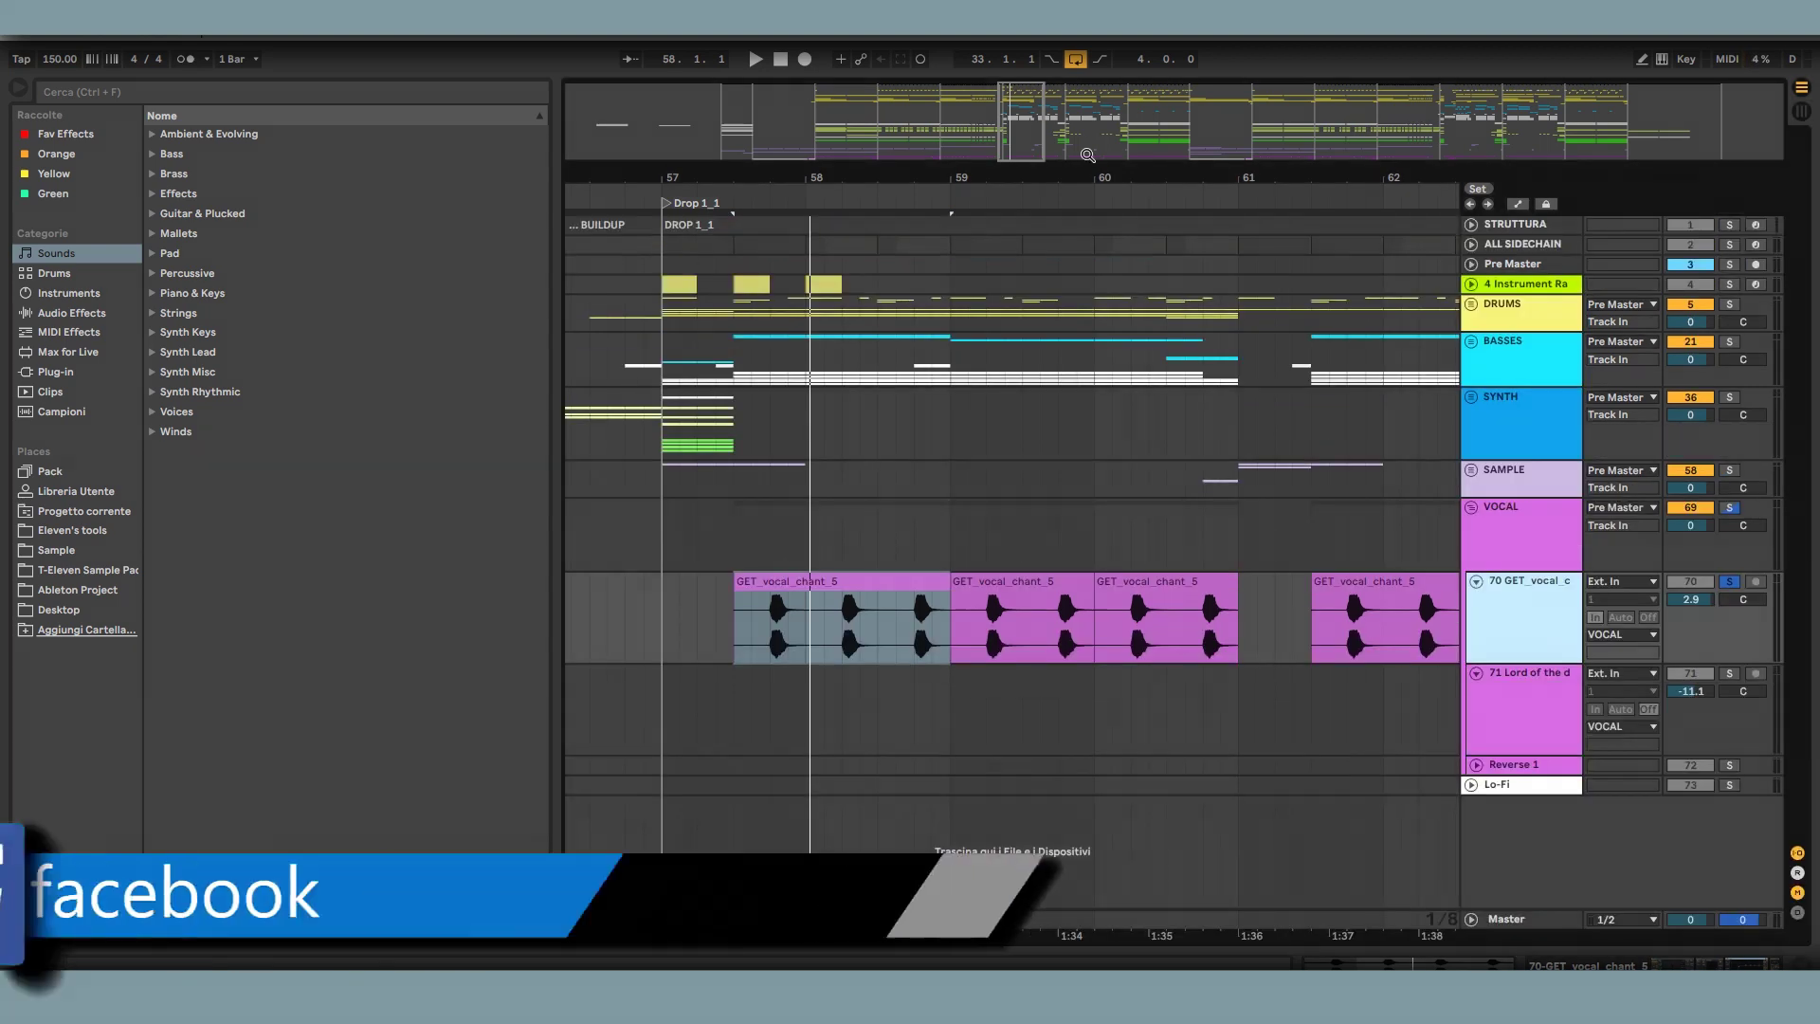
- Select the GET_vocal_chant clip in the Bridge section and view its sample settings and waveform
left_click_drag(984, 178, 971, 104)
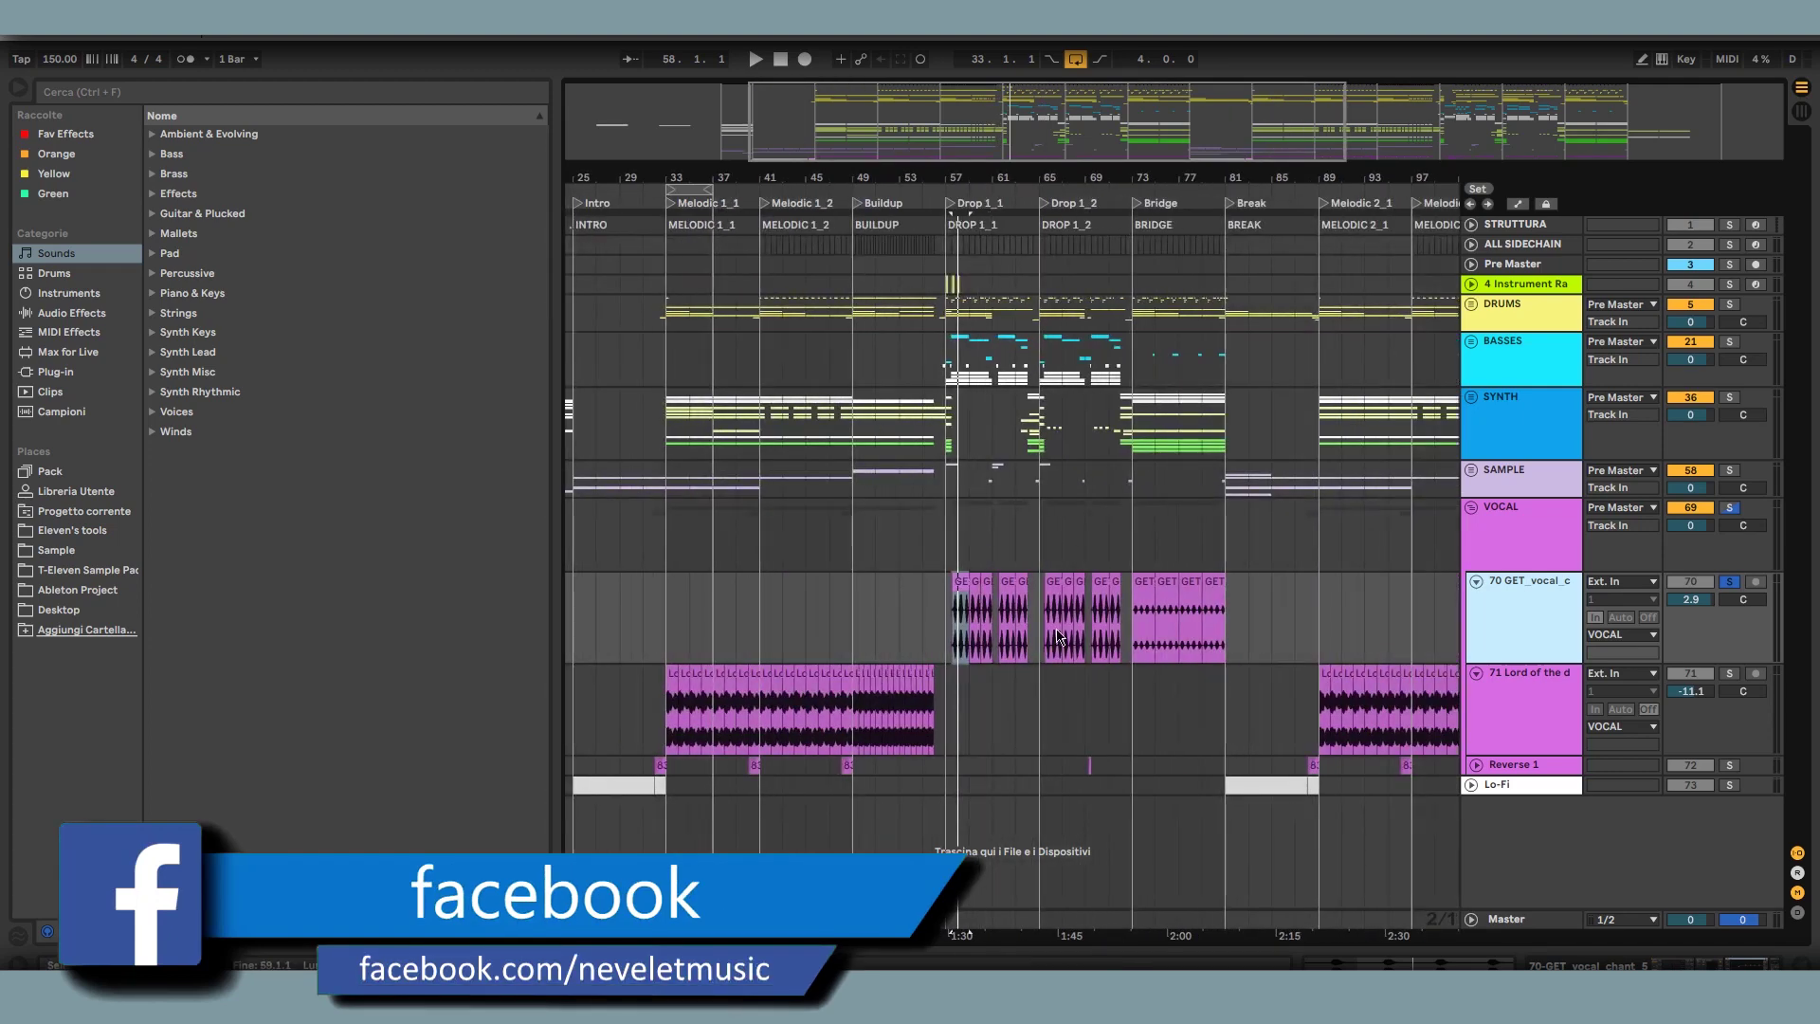
left_click(1145, 595)
left_click_drag(1180, 182, 1097, 201)
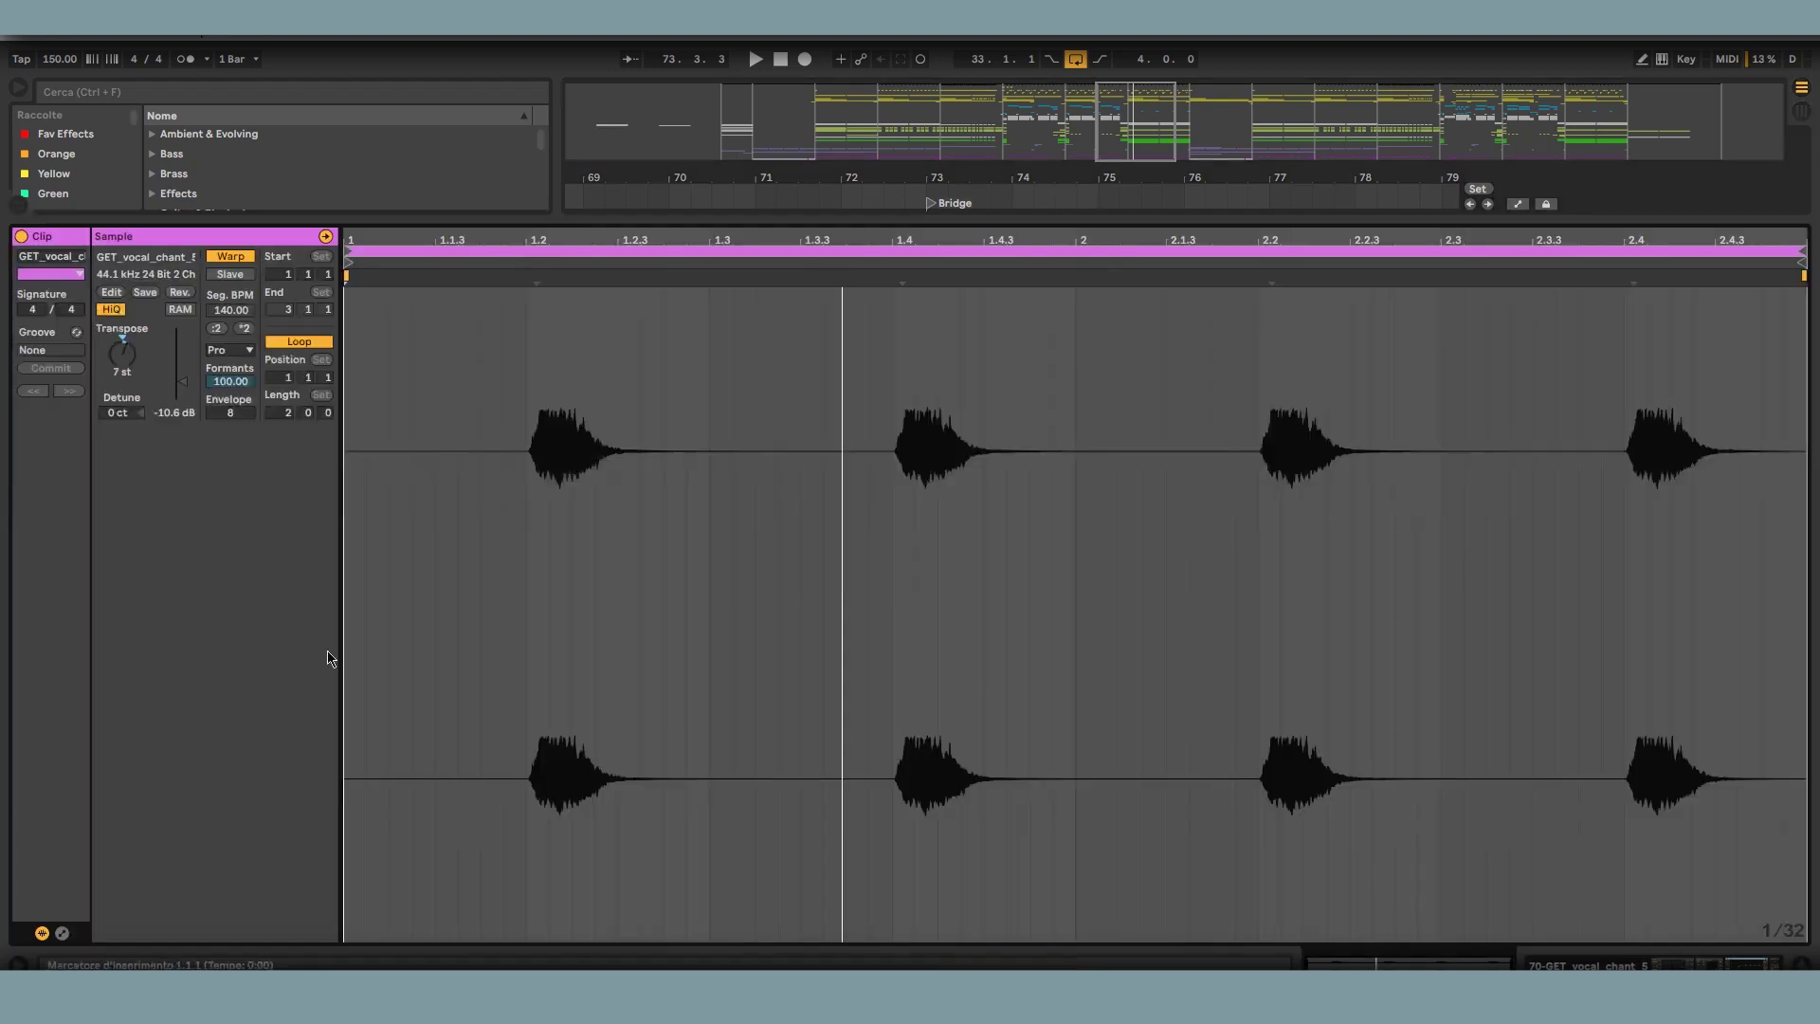
- Try lowering the gain of the first GET_vocal_chant clip in the Bridge to -inf dB, and undo it
double_click(1041, 609)
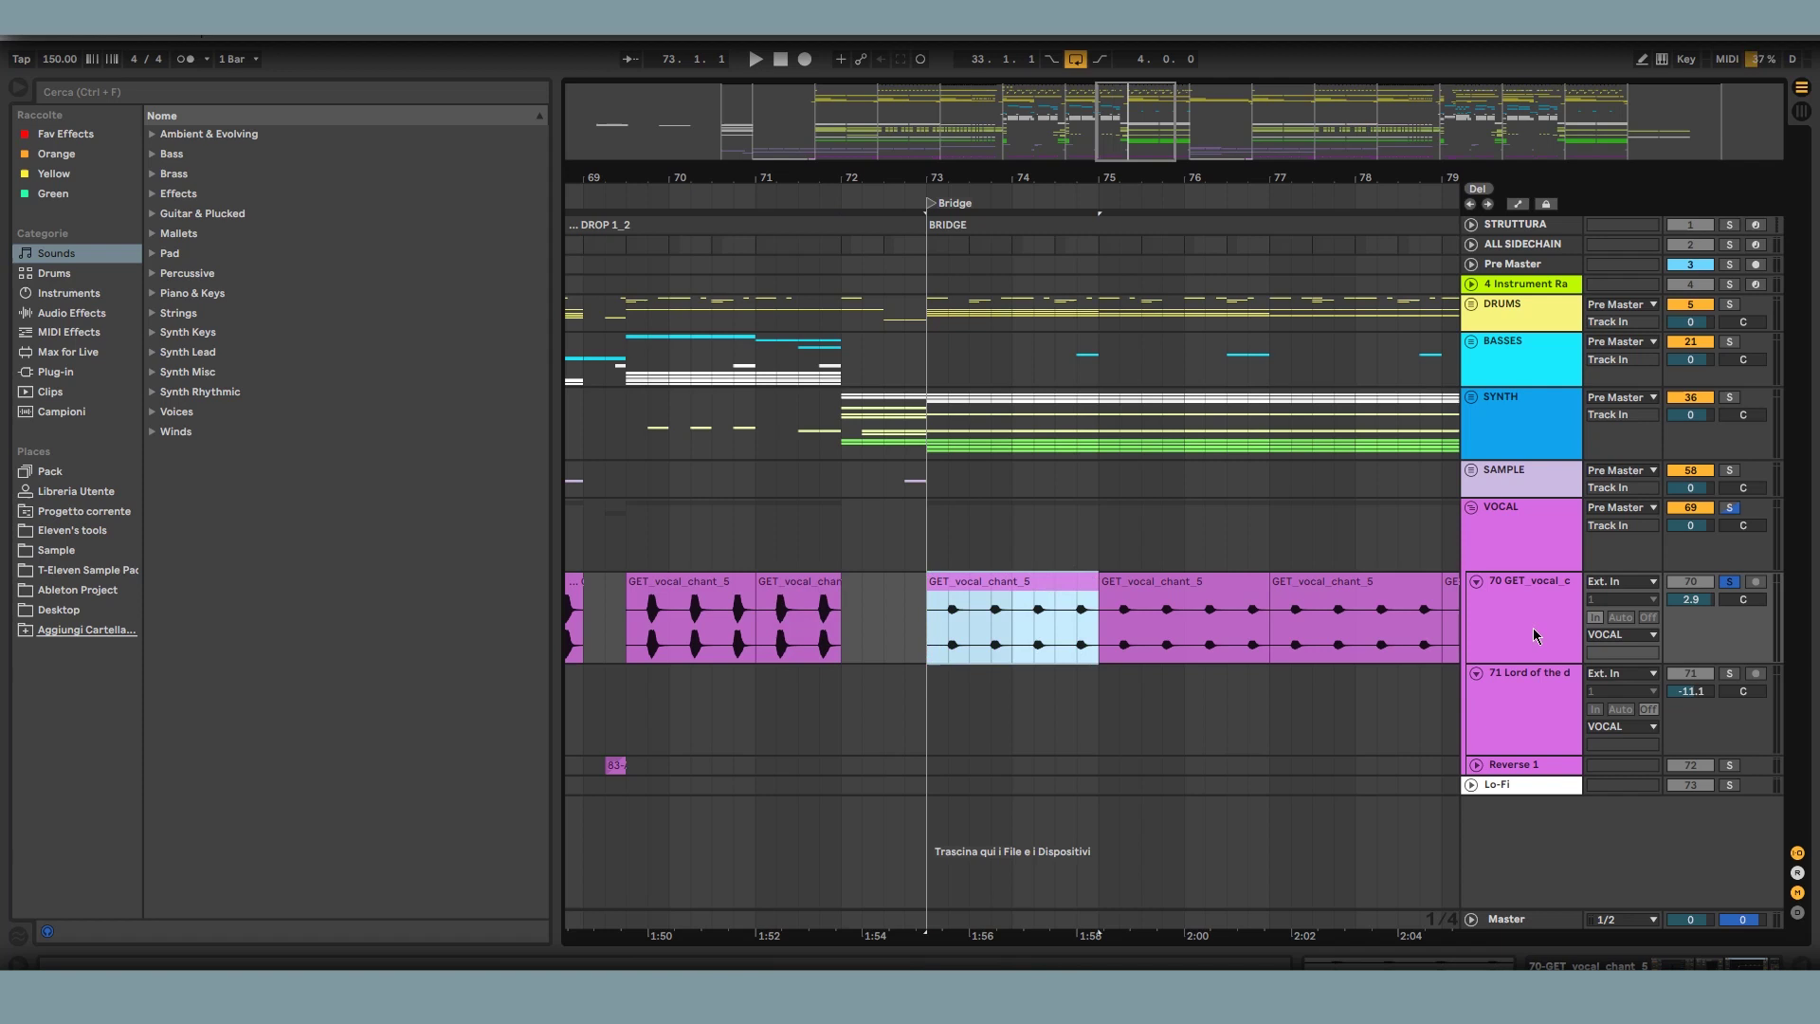
left_click(1537, 636)
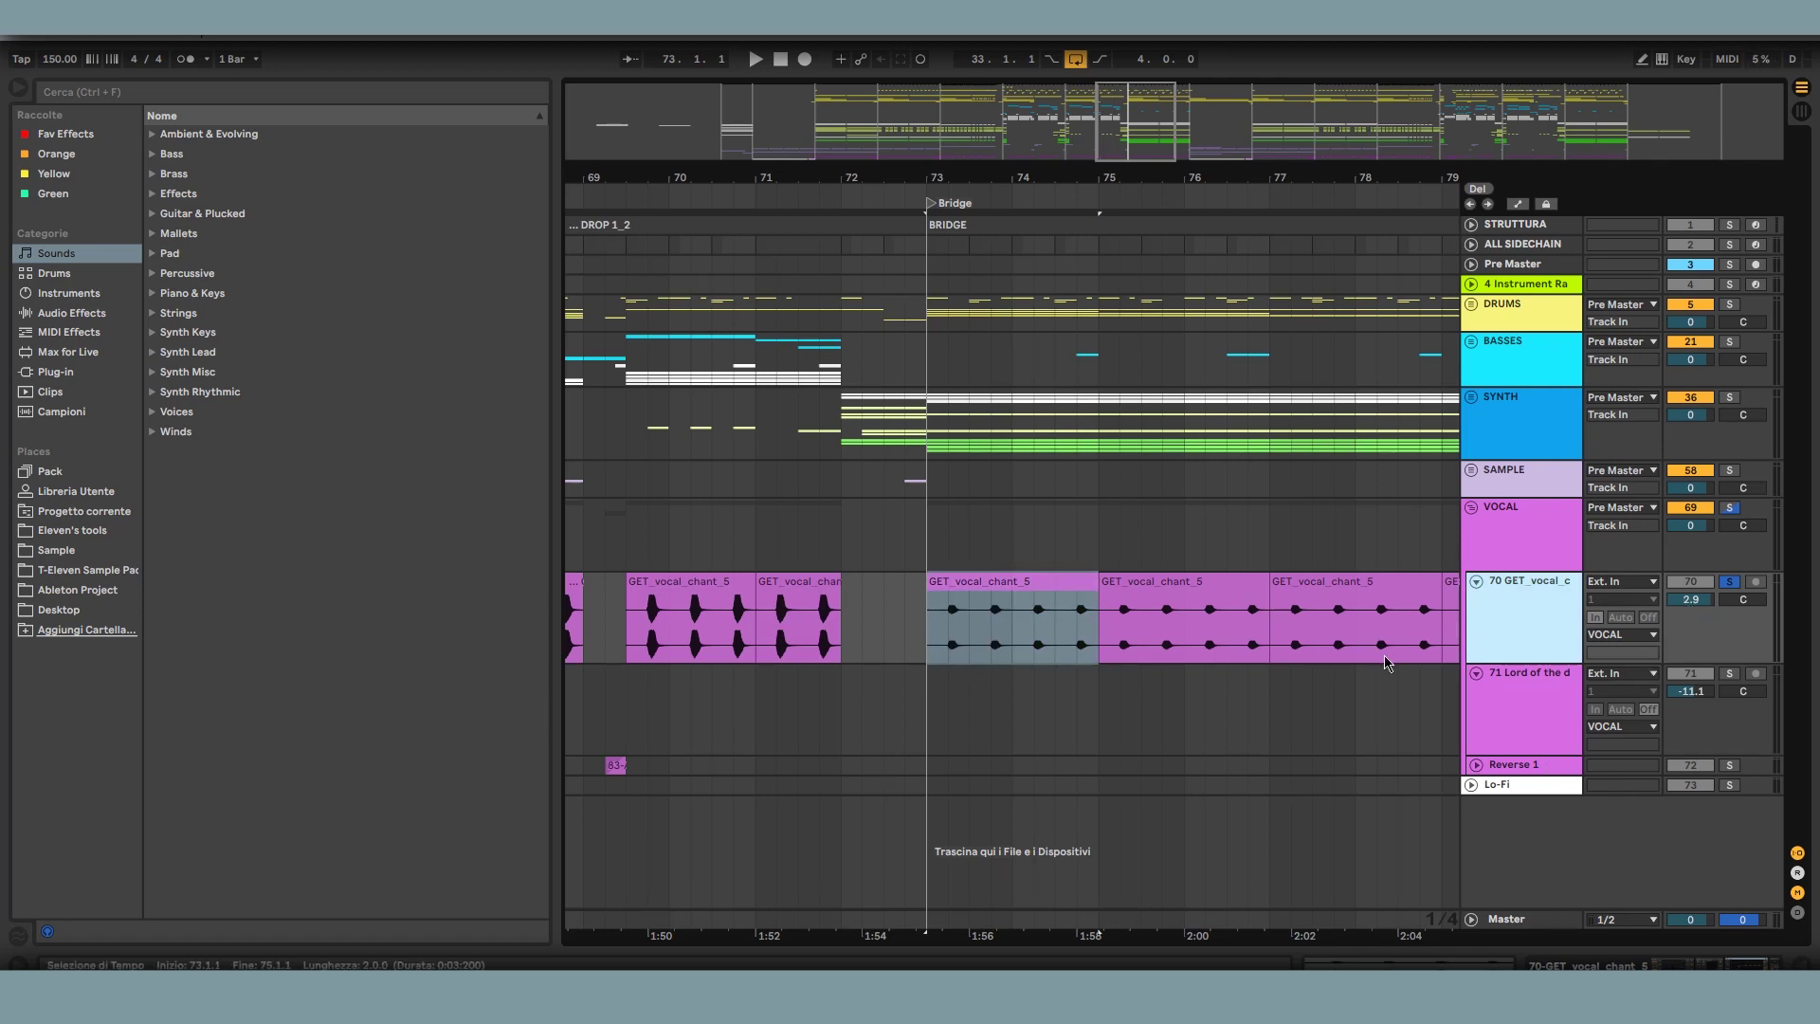
double_click(995, 611)
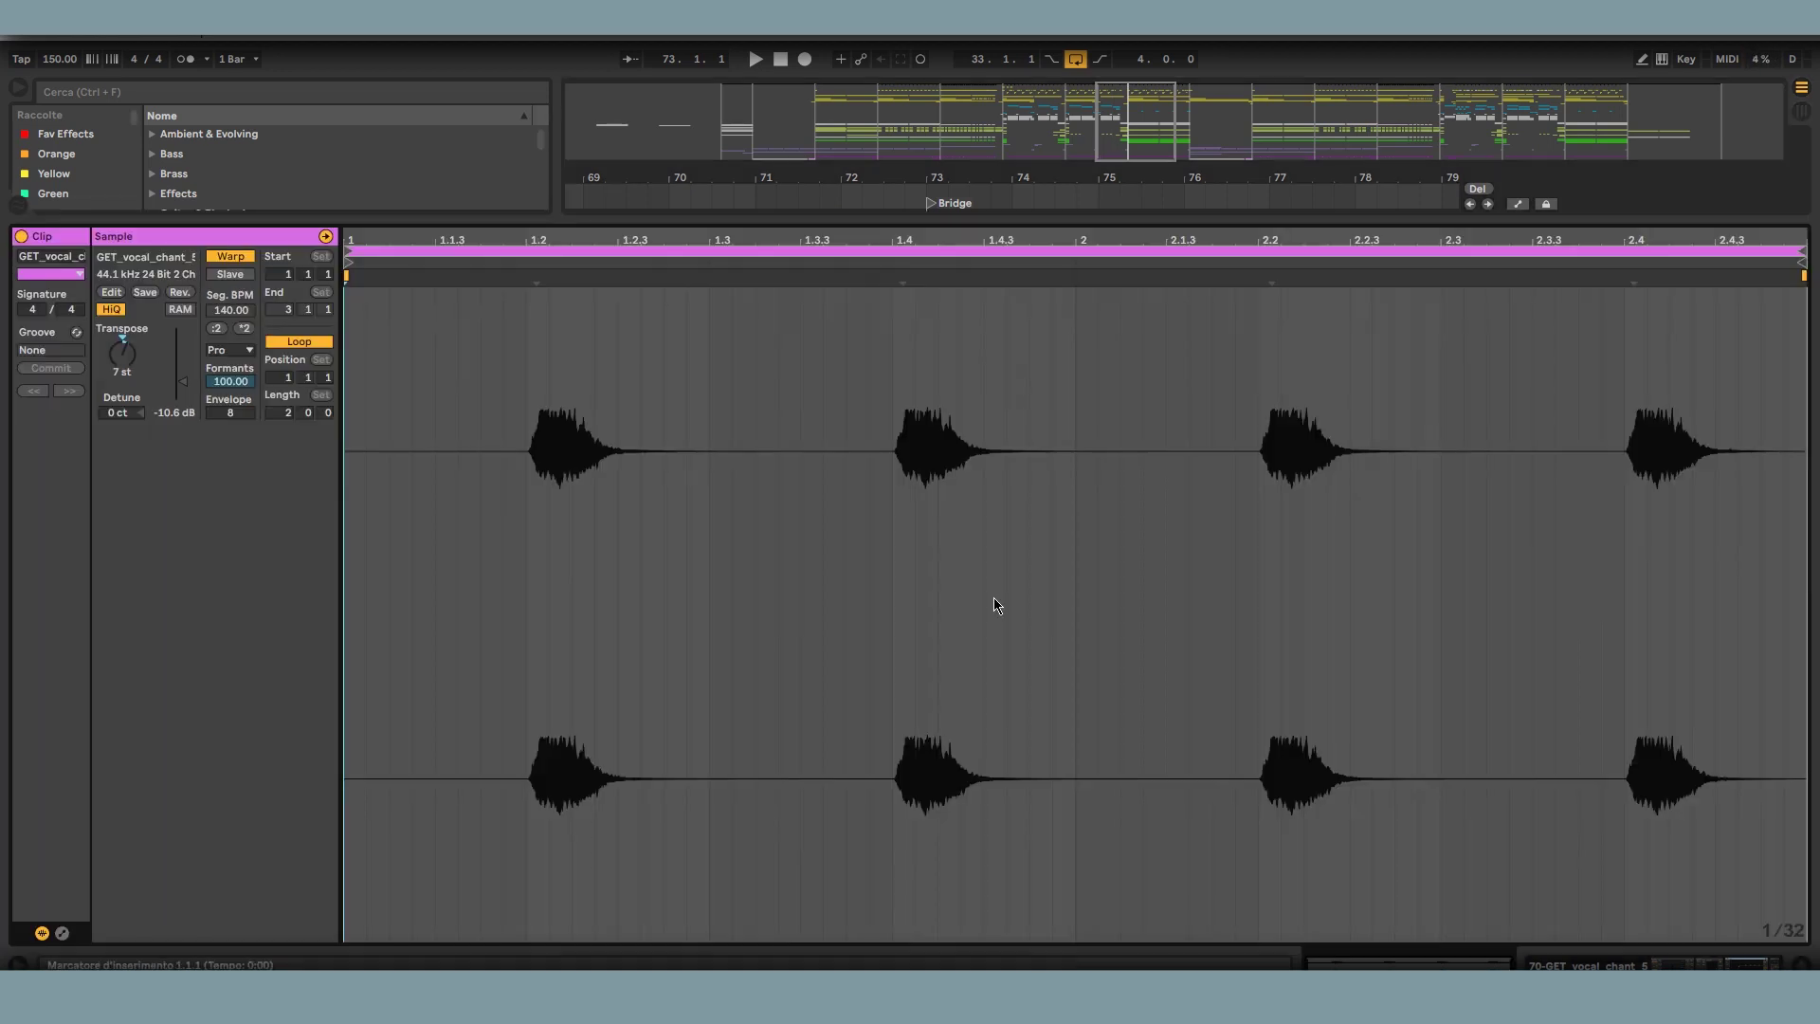
left_click_drag(181, 381, 164, 415)
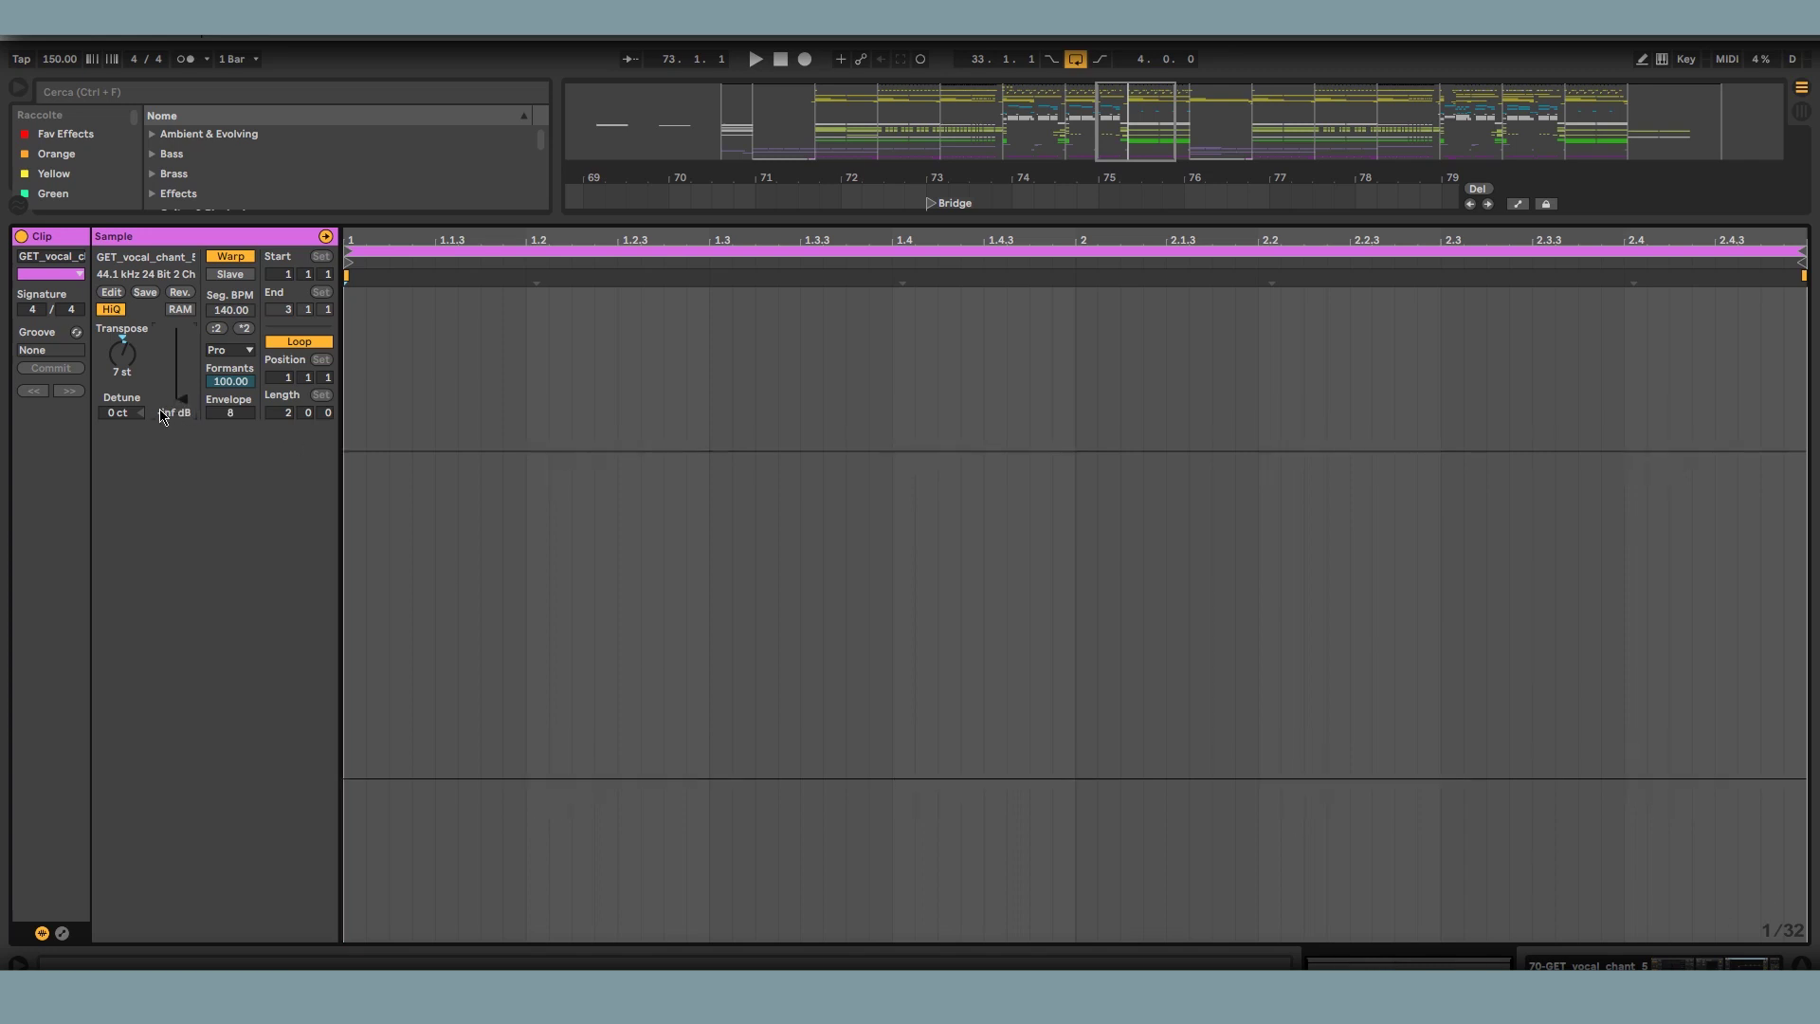
key("ctrl+z")
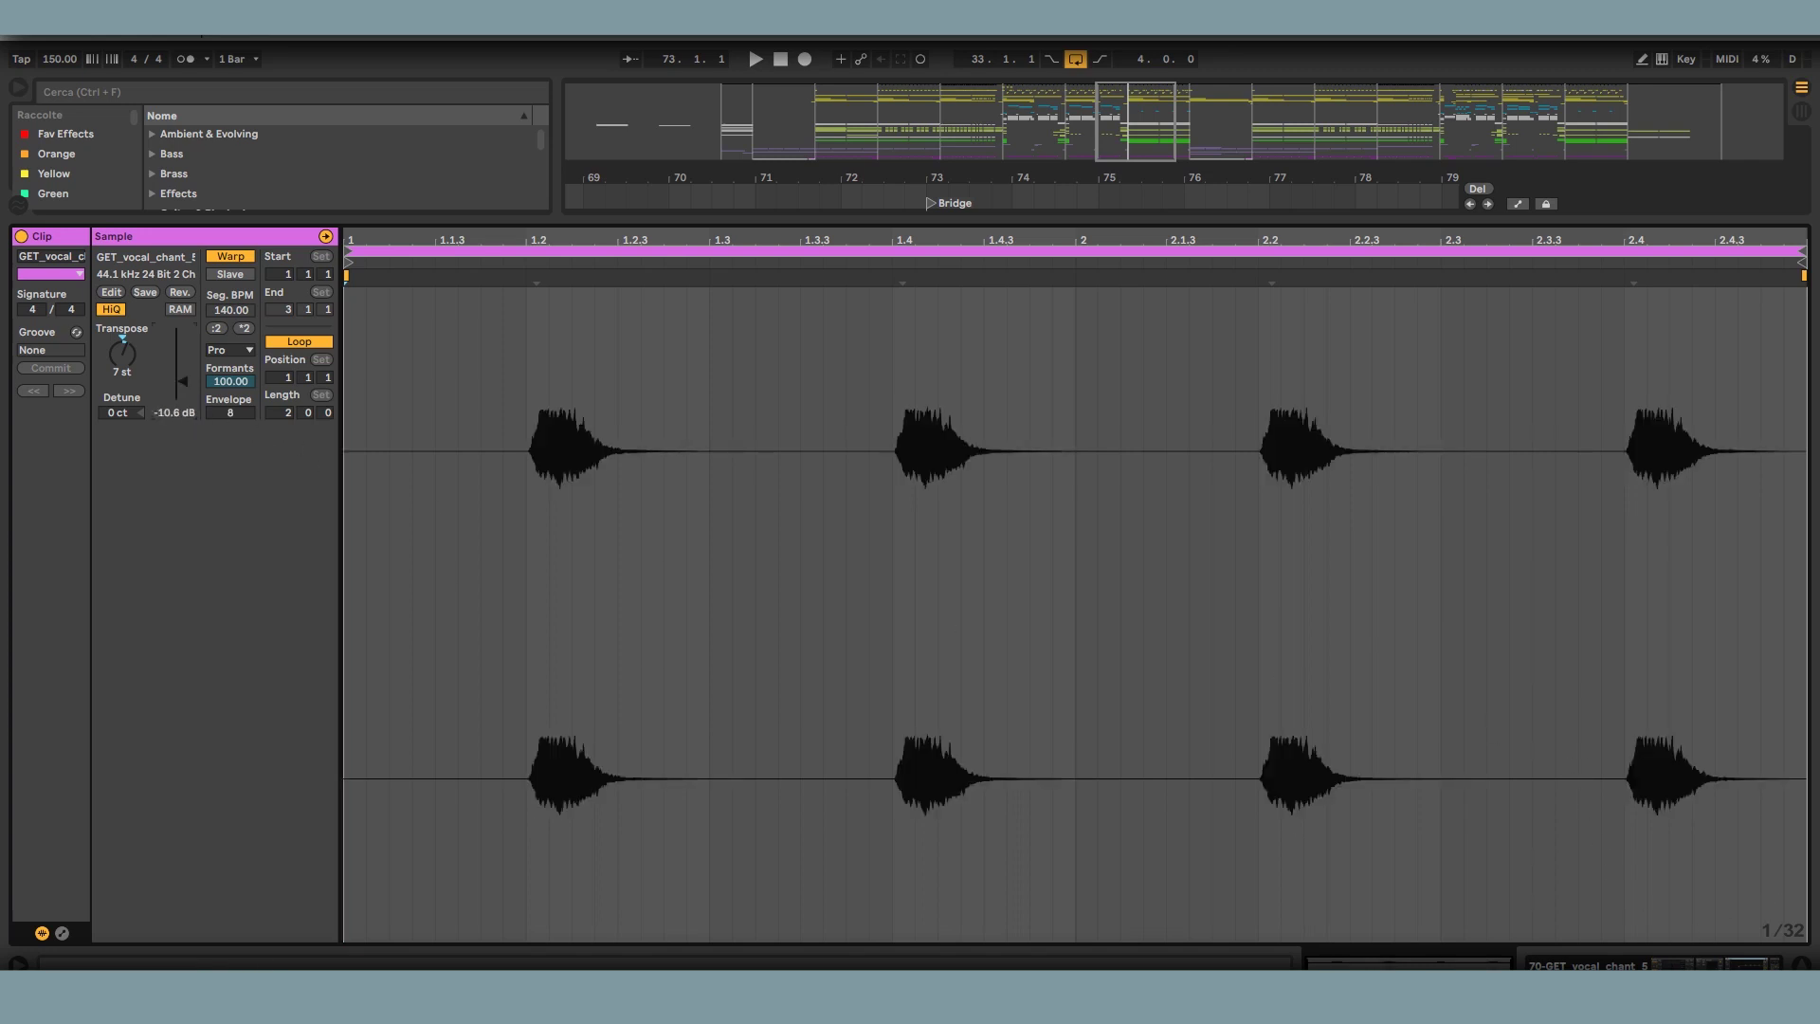
- Select the GET_vocal_chant clips from bar 73 to 79 in the Bridge and compare them with the Drop 1_2 clips
left_click(1801, 965)
left_click(979, 599)
left_click(1313, 607, "shift")
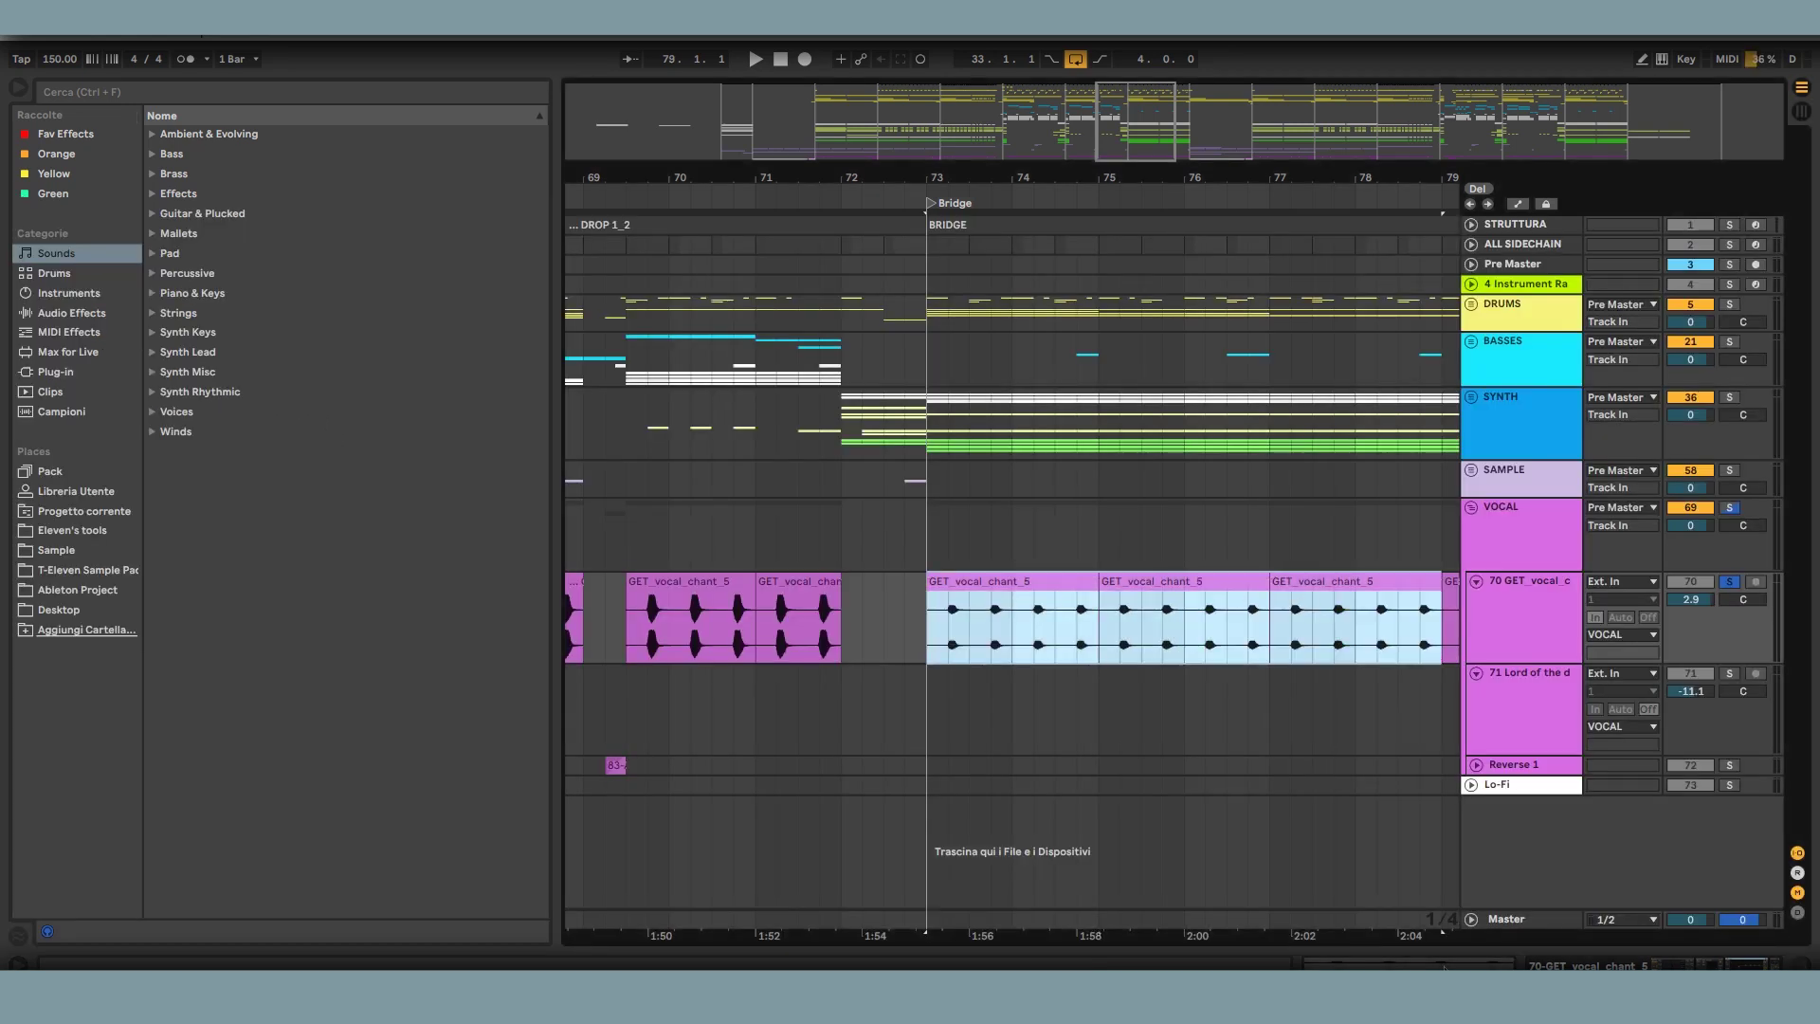
left_click(1442, 967)
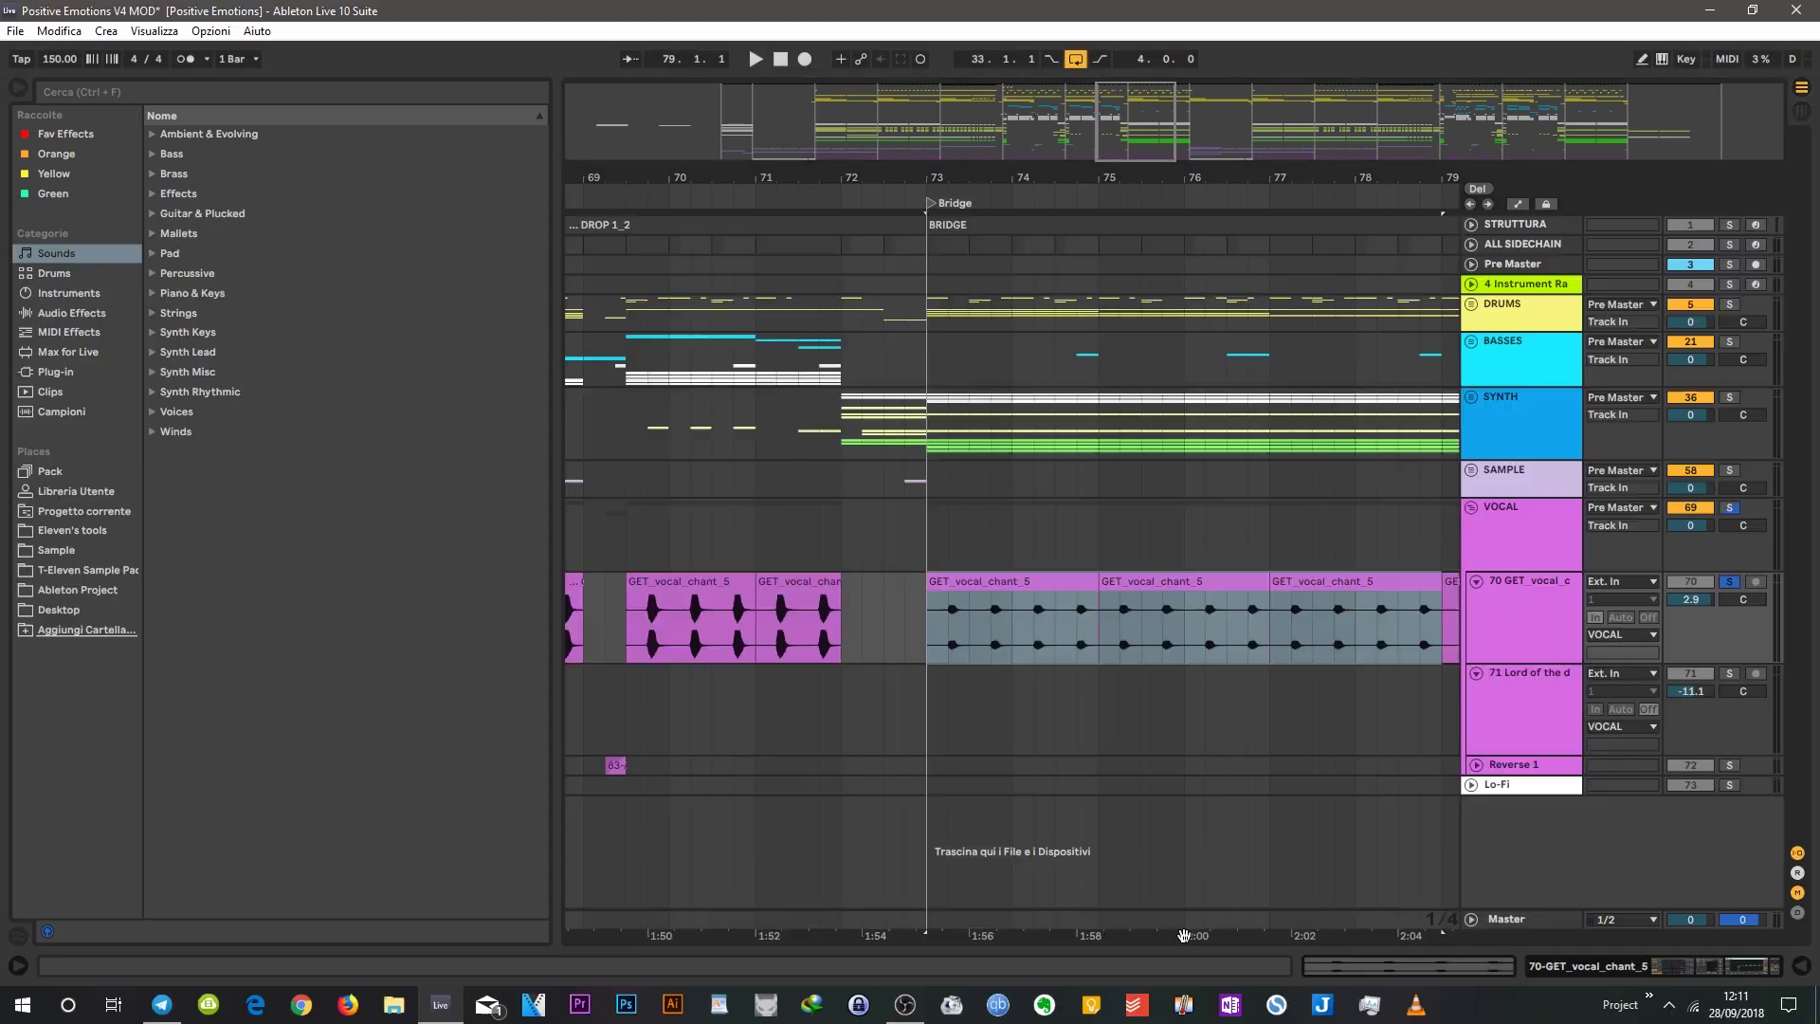
left_click(1367, 959)
left_click(1470, 974)
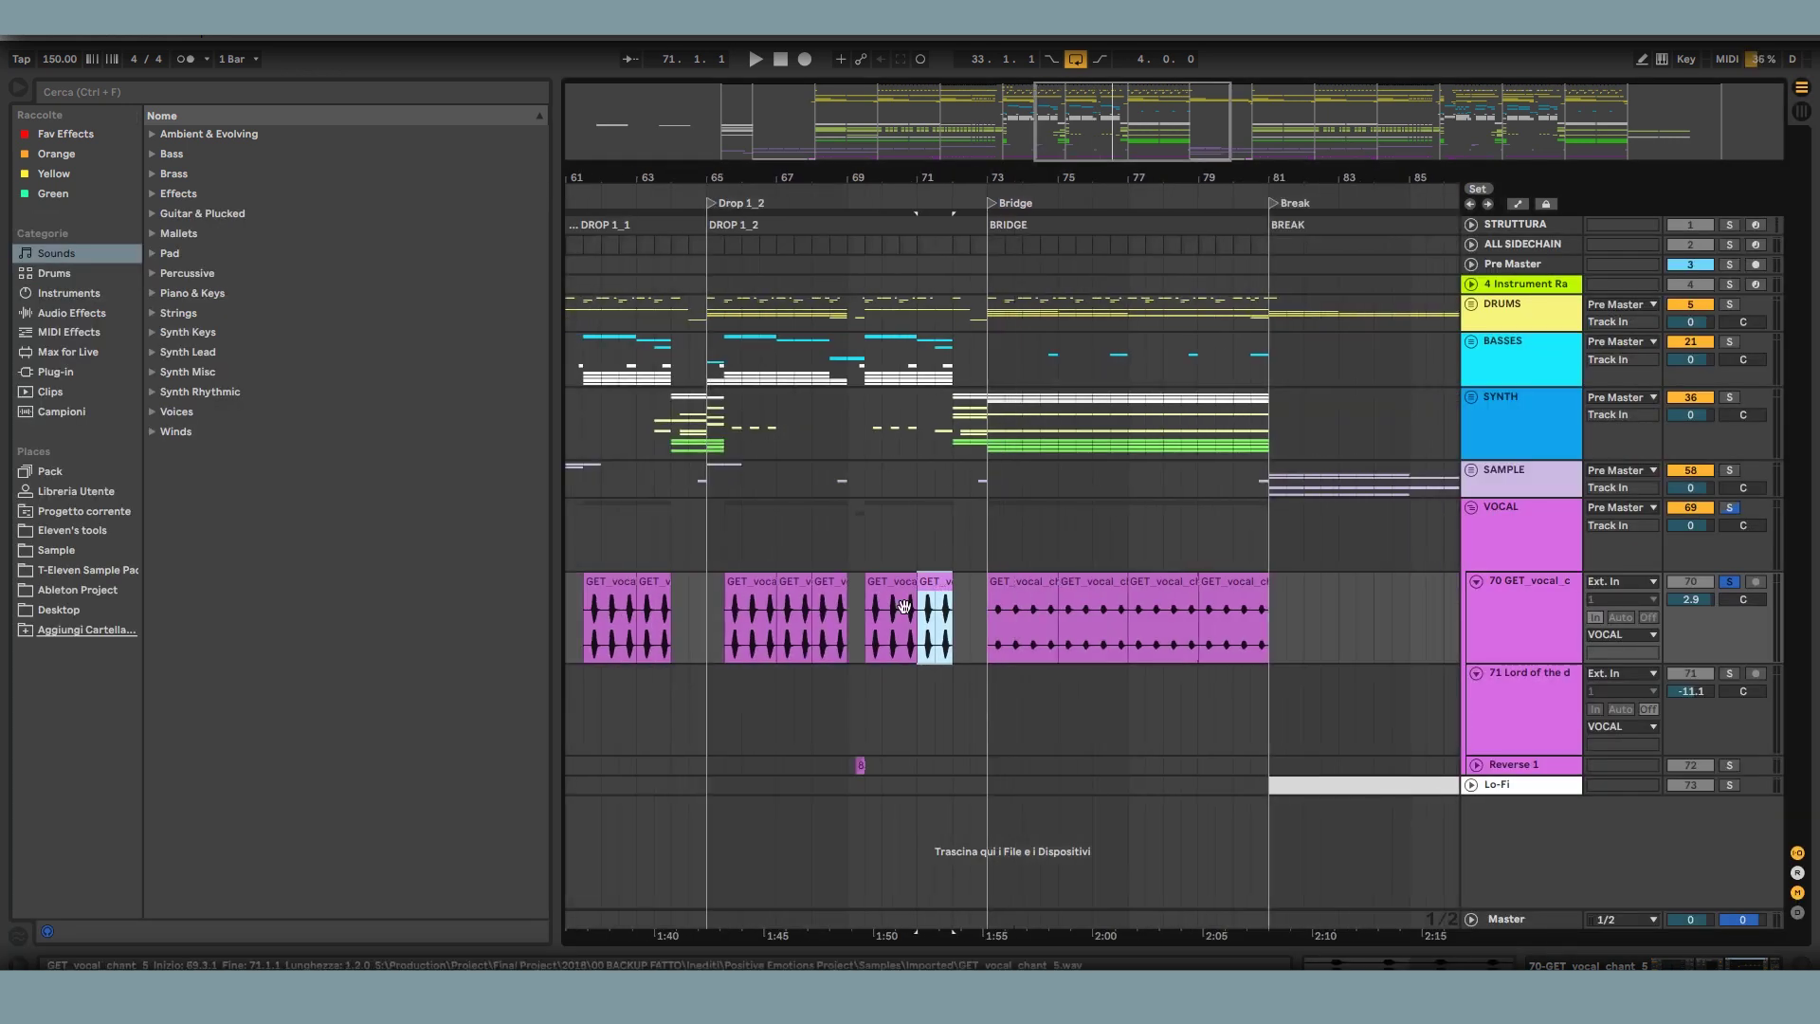
left_click(904, 606)
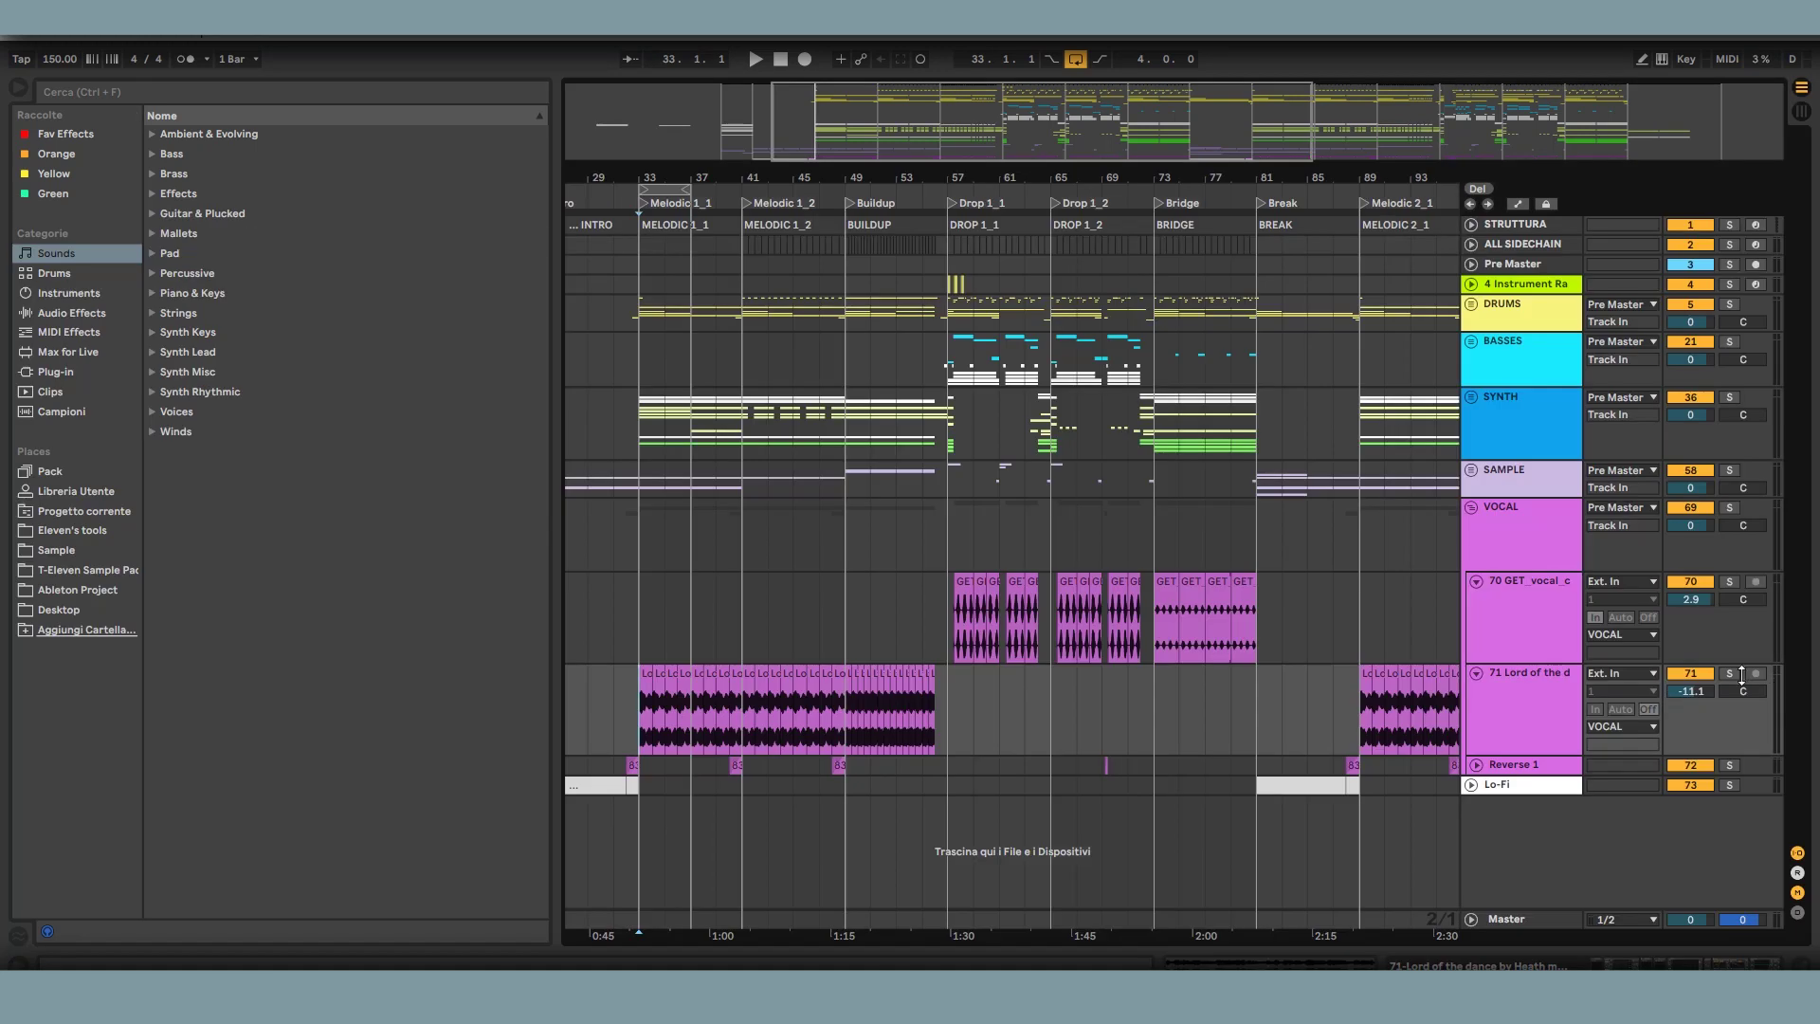
- Solo the Lord of the dance track and listen to it from the start of Melodic 1_1
left_click(1731, 674)
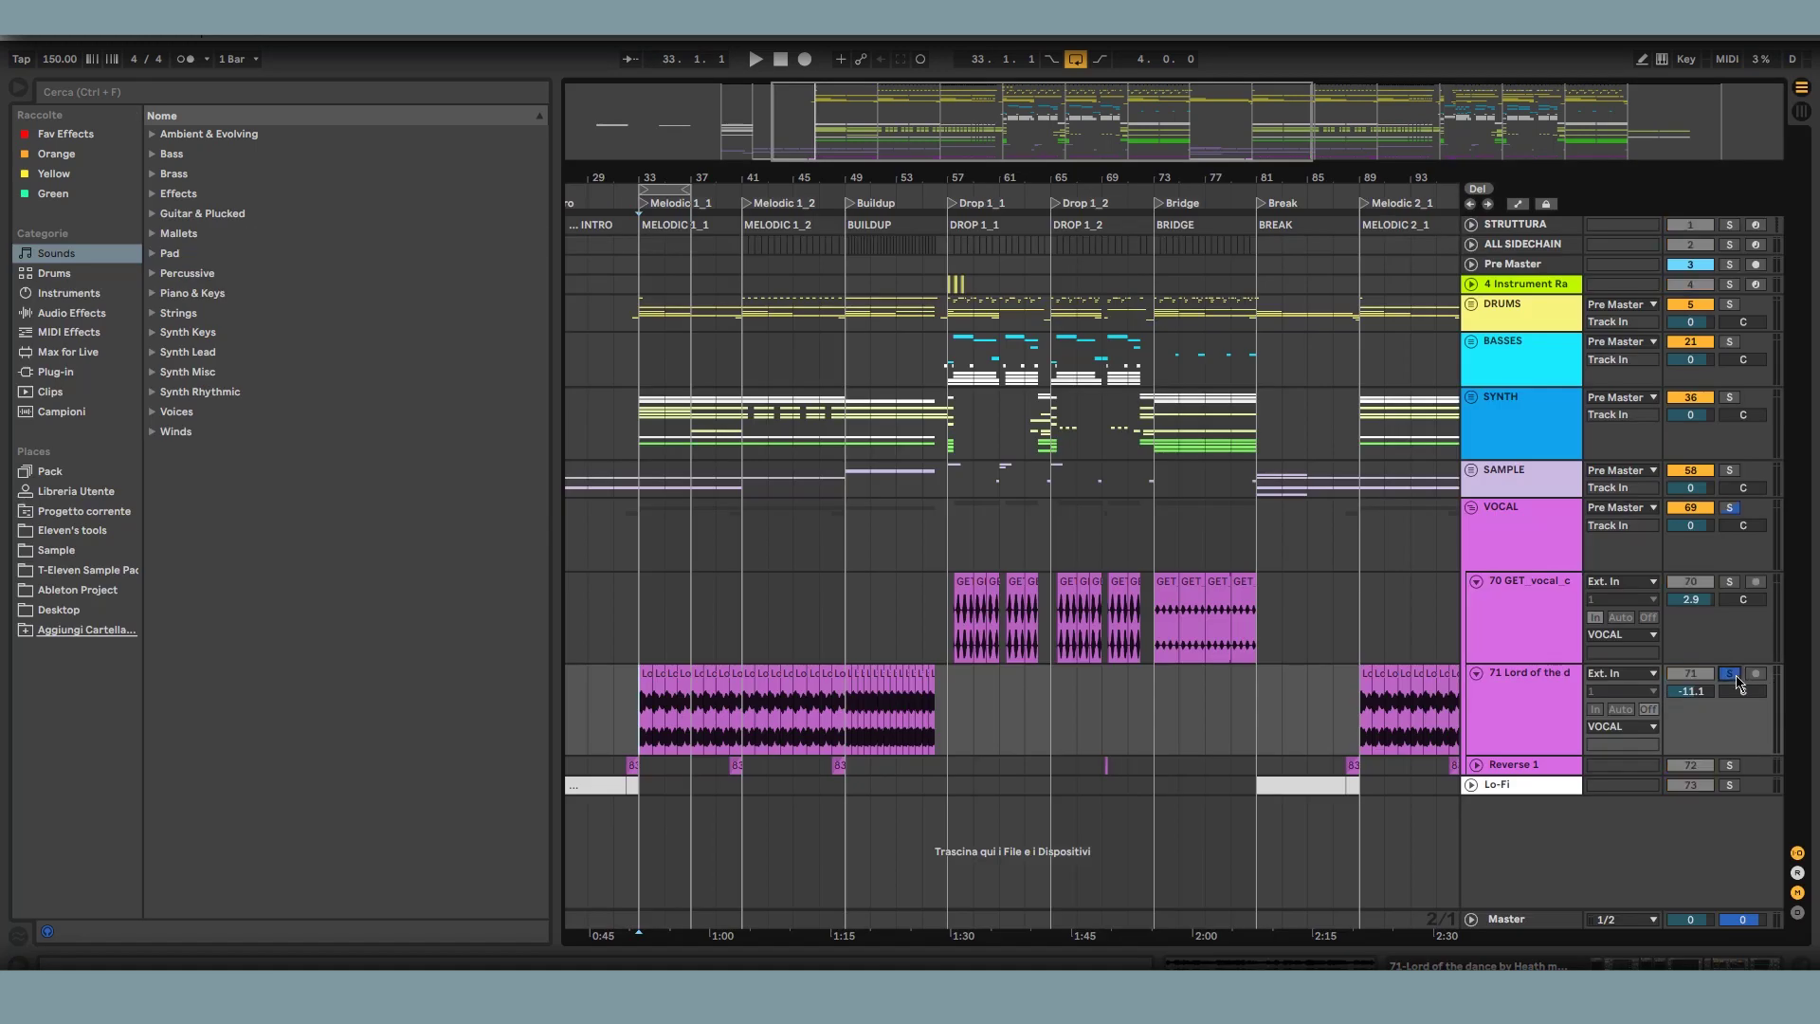
key("space")
left_click_drag(647, 177, 762, 177)
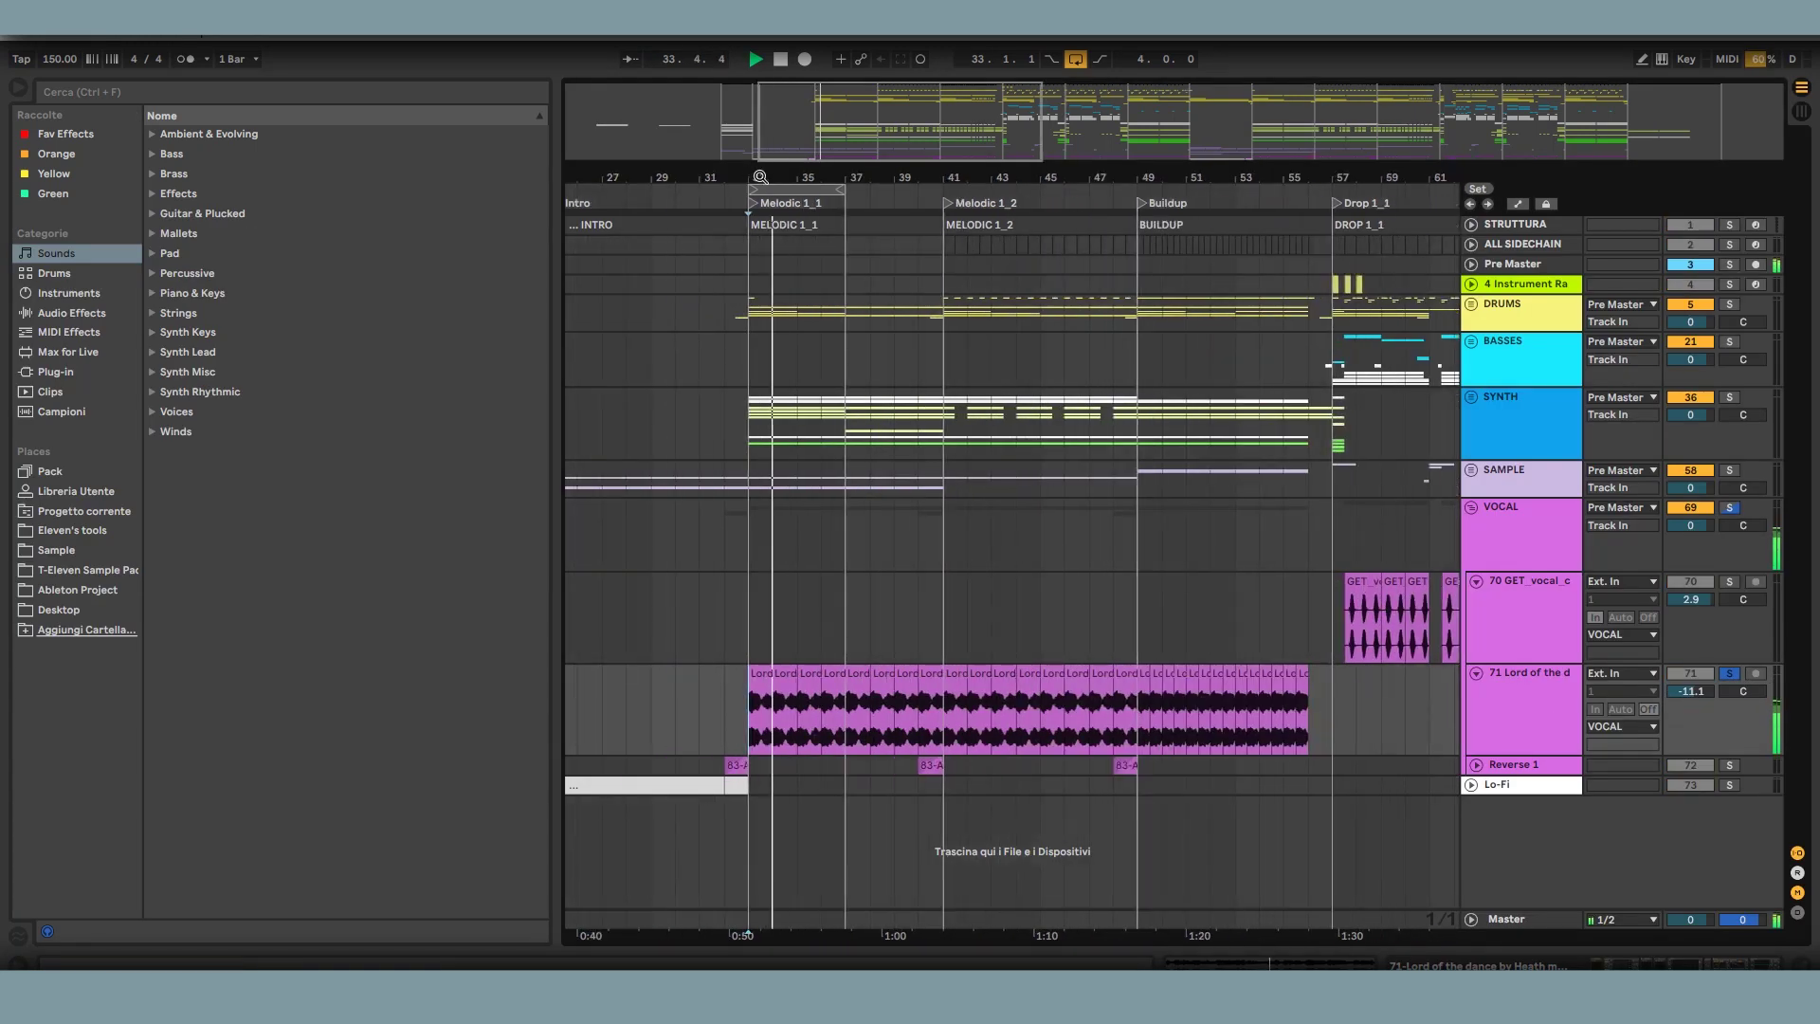
key("space")
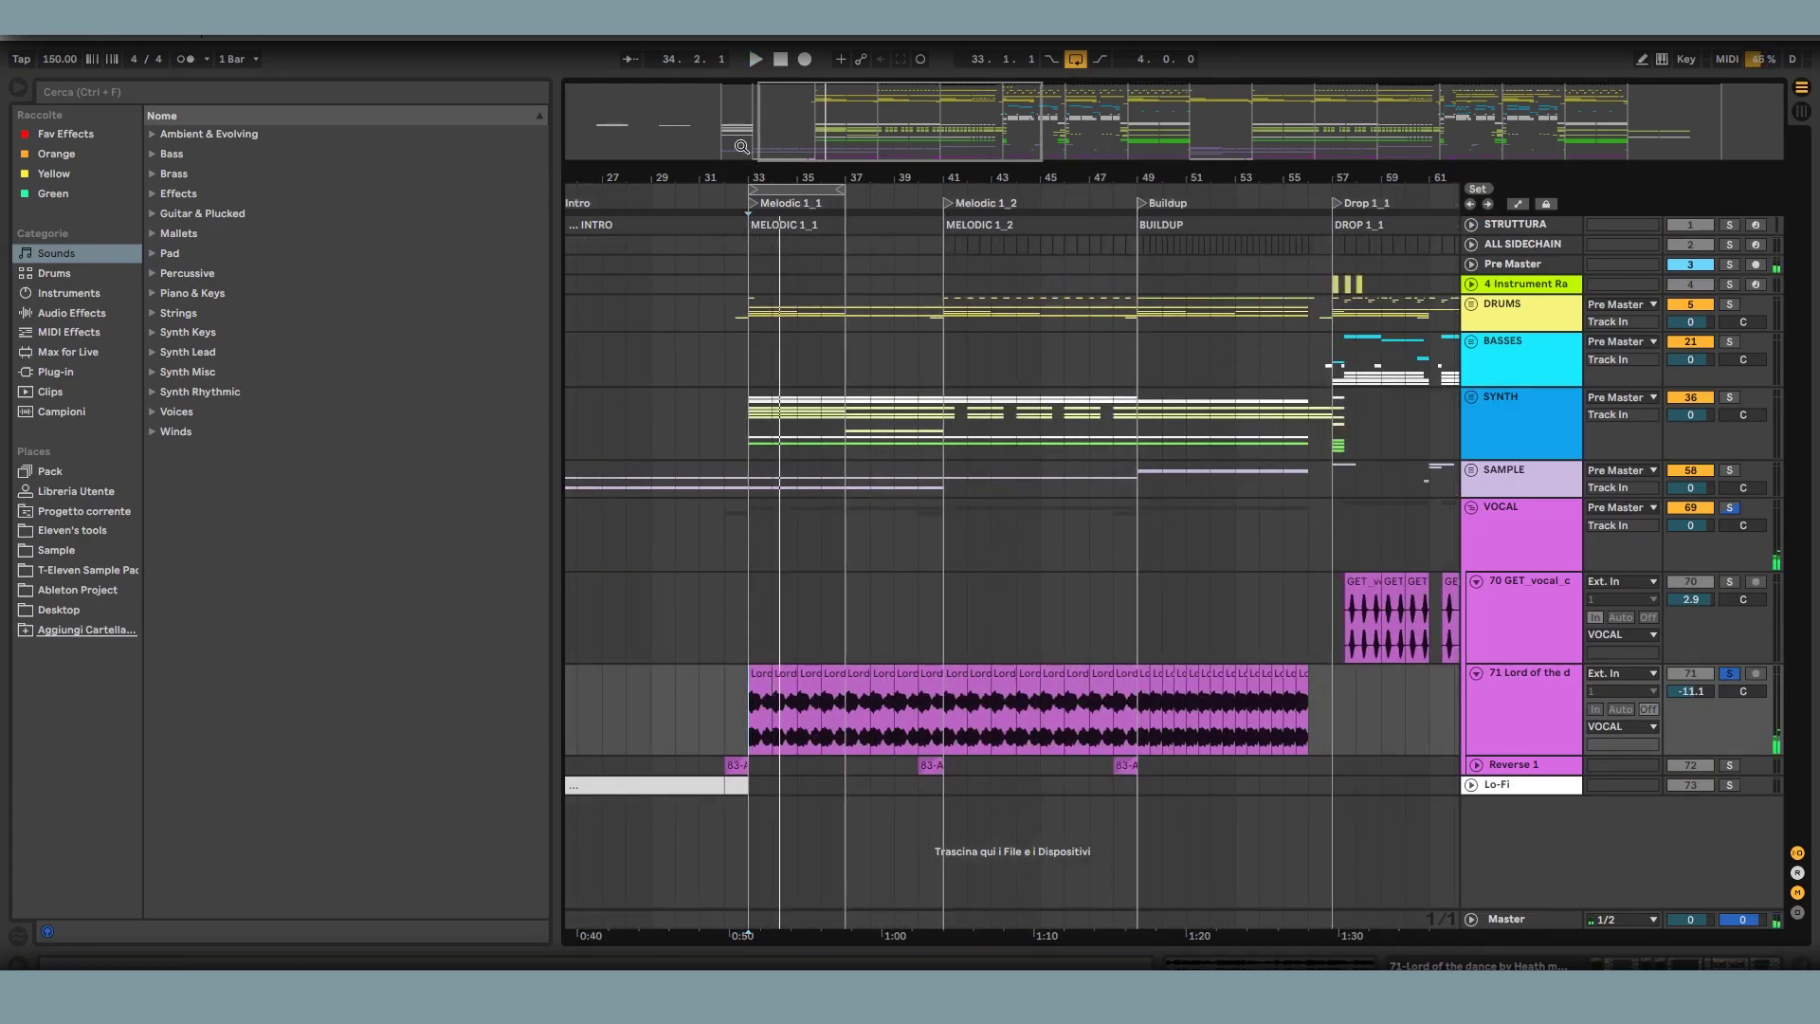
- Select the first Lord of the dance clip in Melodic 1_1 and listen to the original recording in VLC
left_click_drag(754, 177, 758, 408)
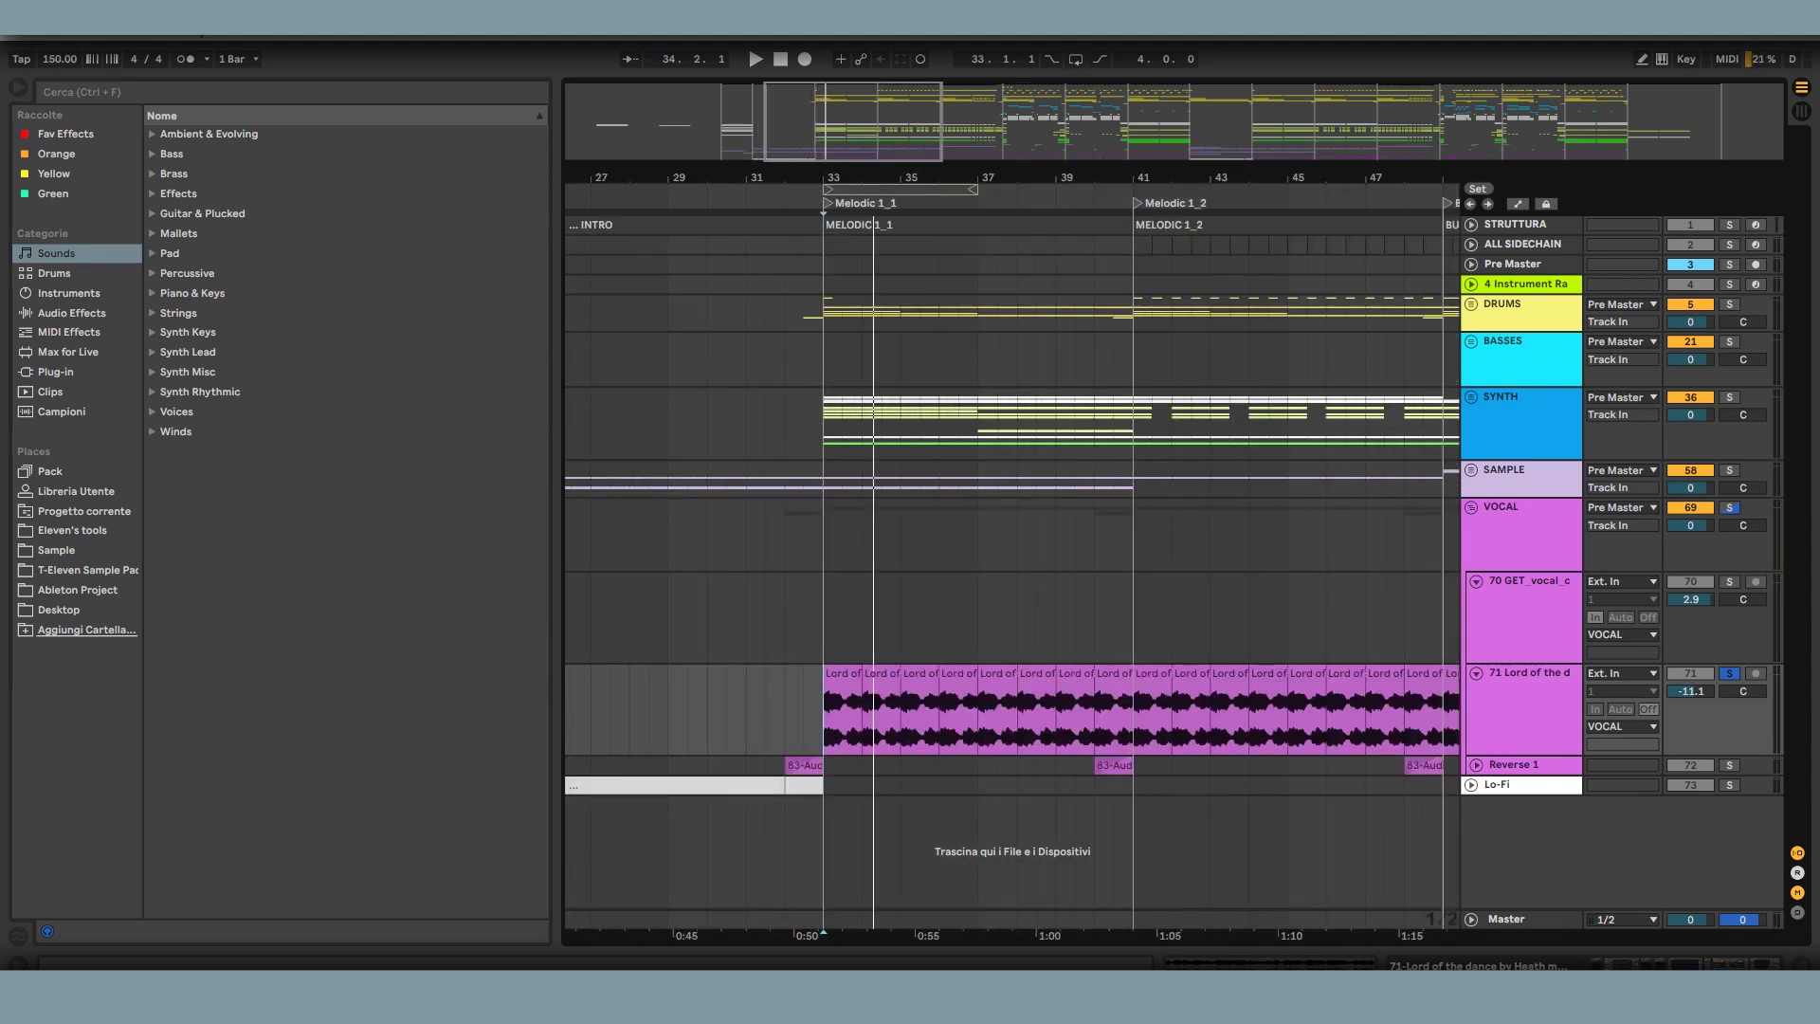
left_click_drag(839, 177, 797, 173)
left_click_drag(821, 697, 780, 695)
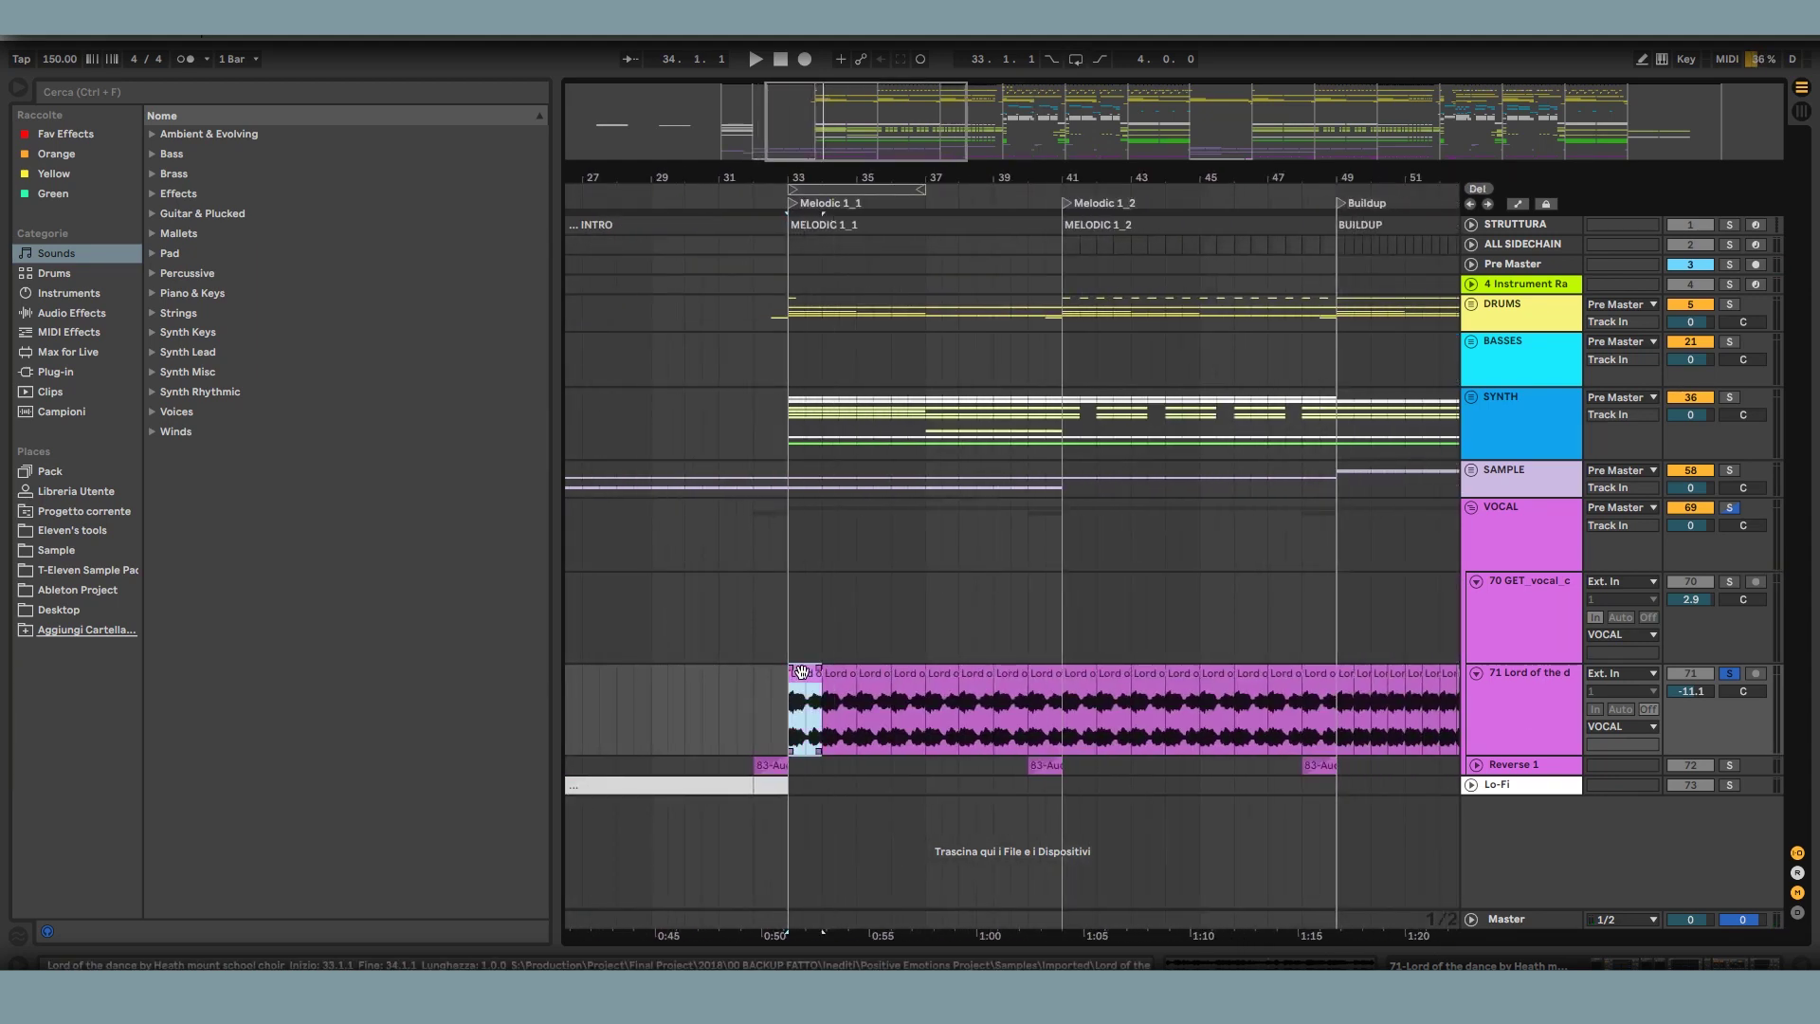
left_click(802, 674)
left_click(791, 562)
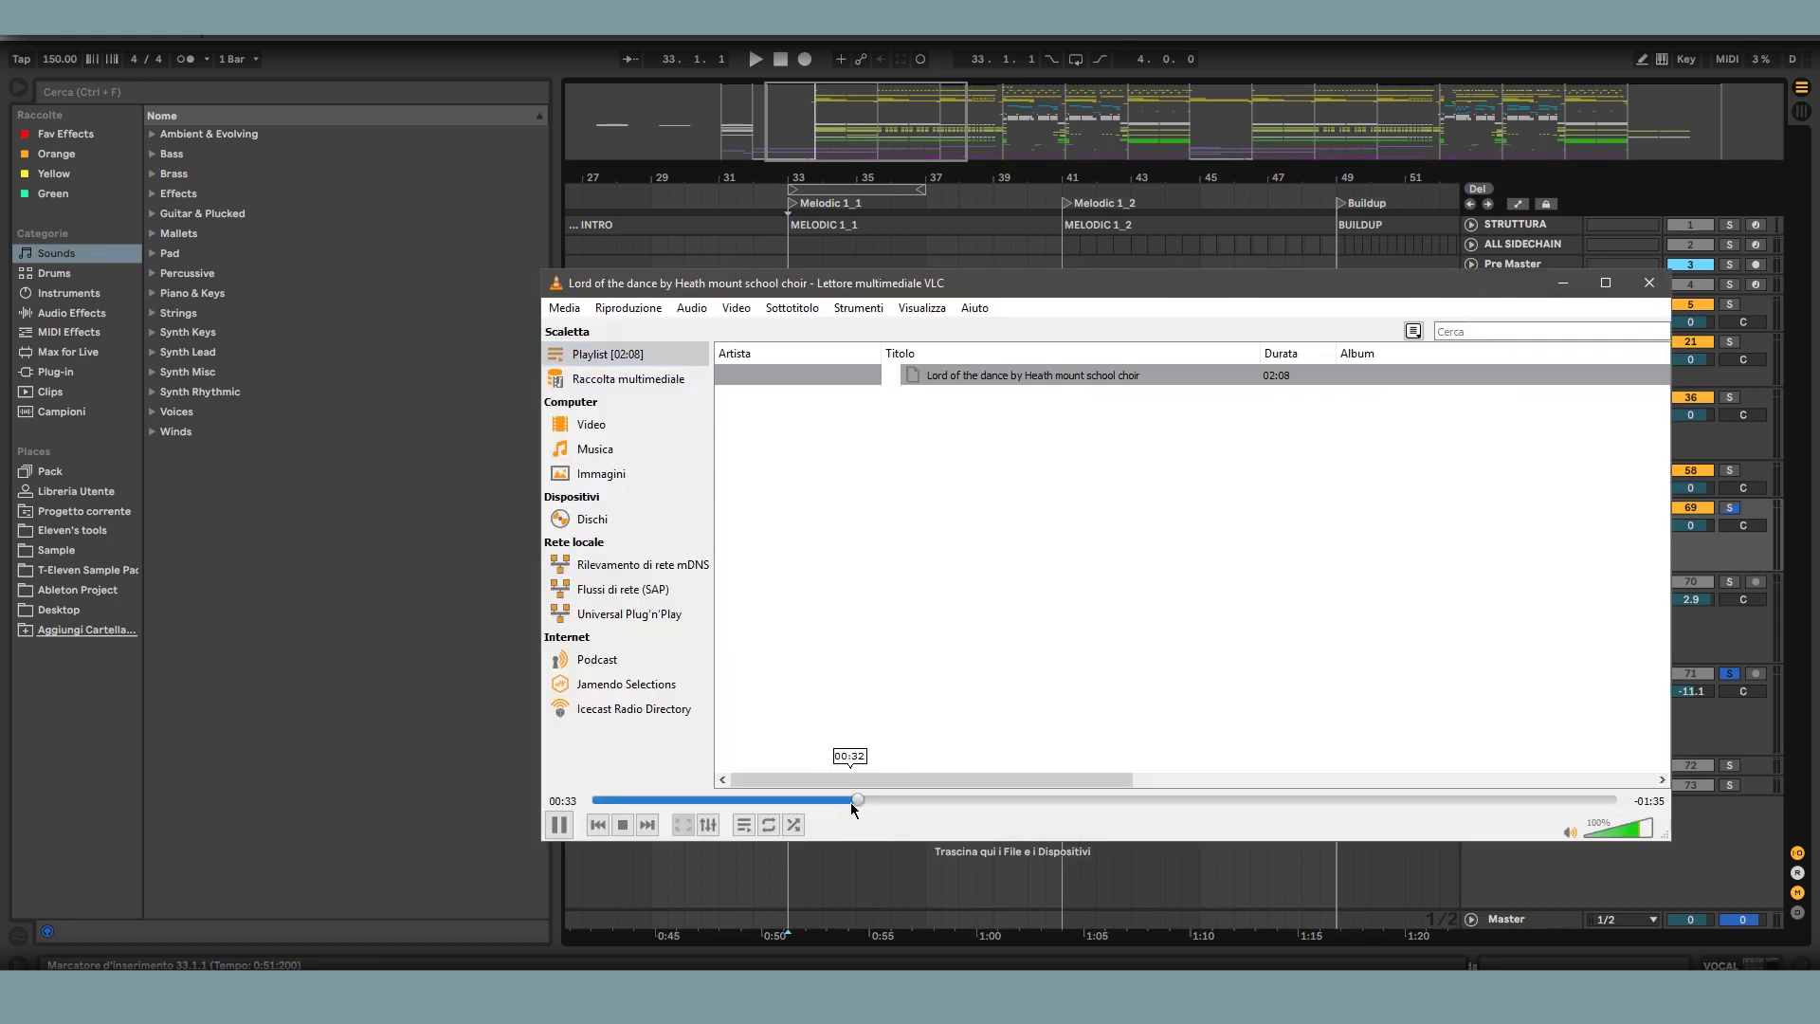
left_click_drag(1020, 282, 957, 269)
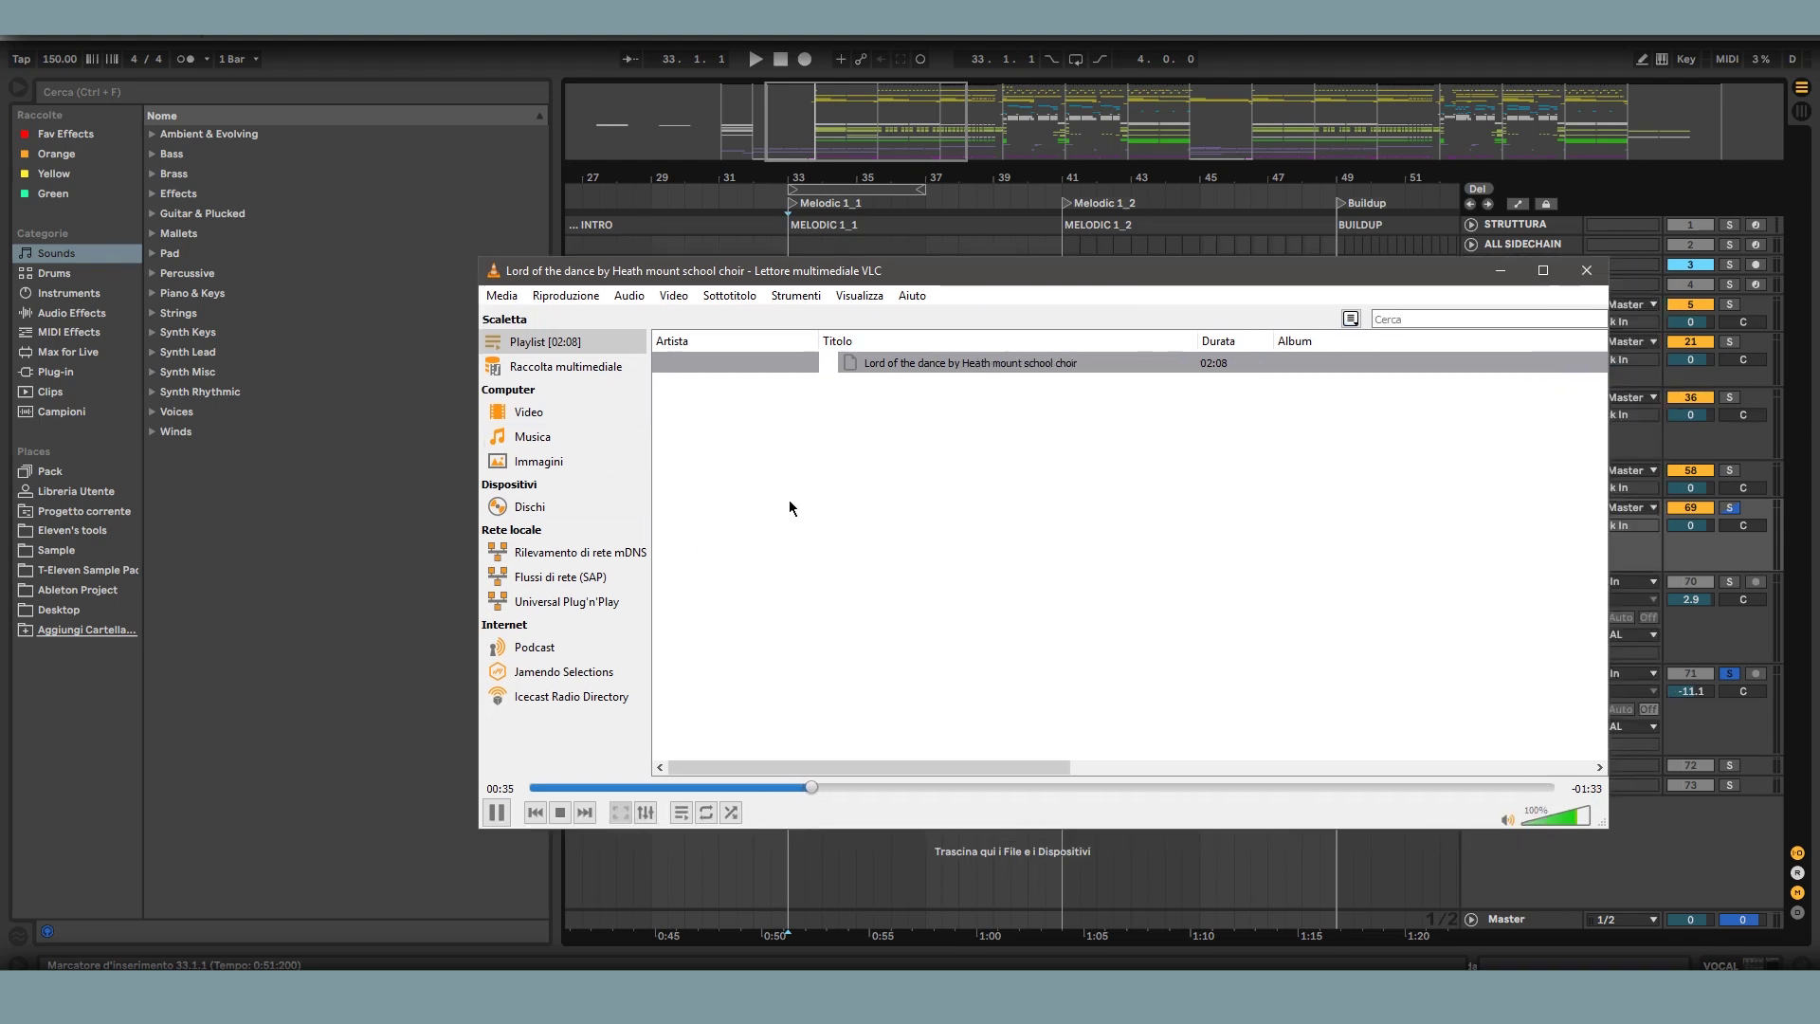
left_click(1586, 270)
- Play the Lord of the dance track and inspect the FabFilter Timeless 2 and TAL-Reverb-4 settings in its effect chain
key("space")
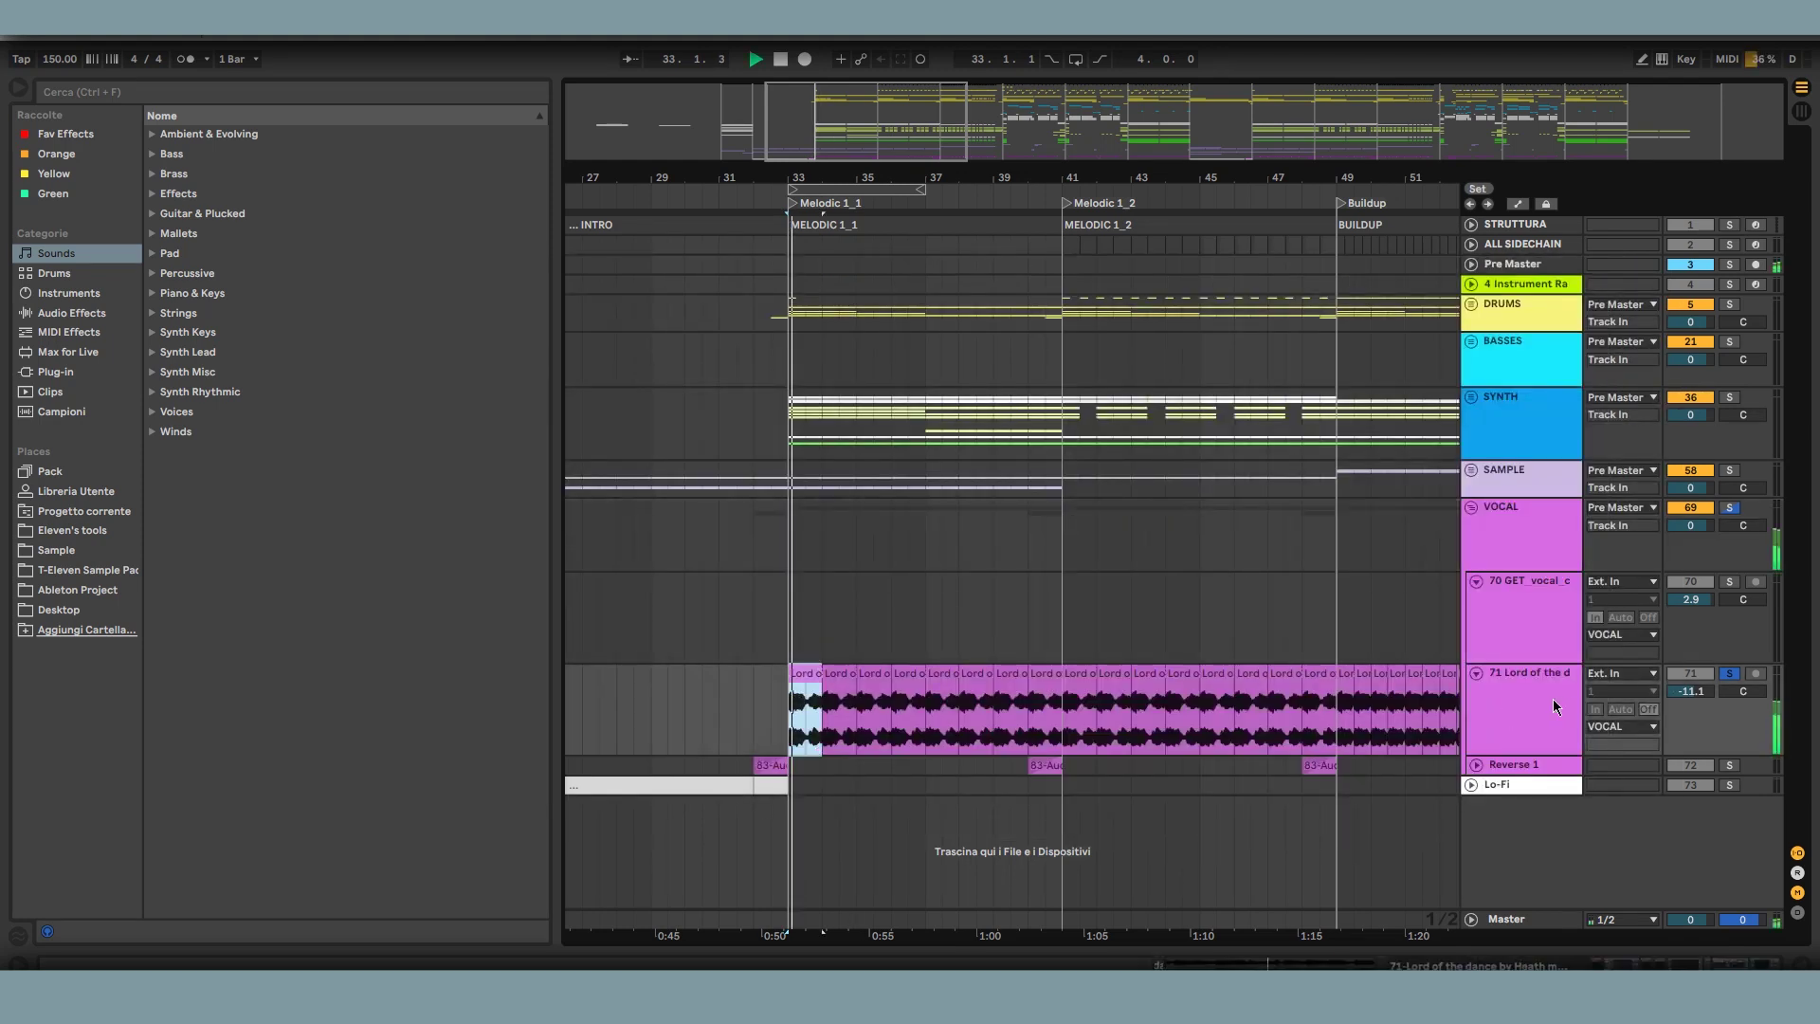
double_click(1550, 698)
key("space")
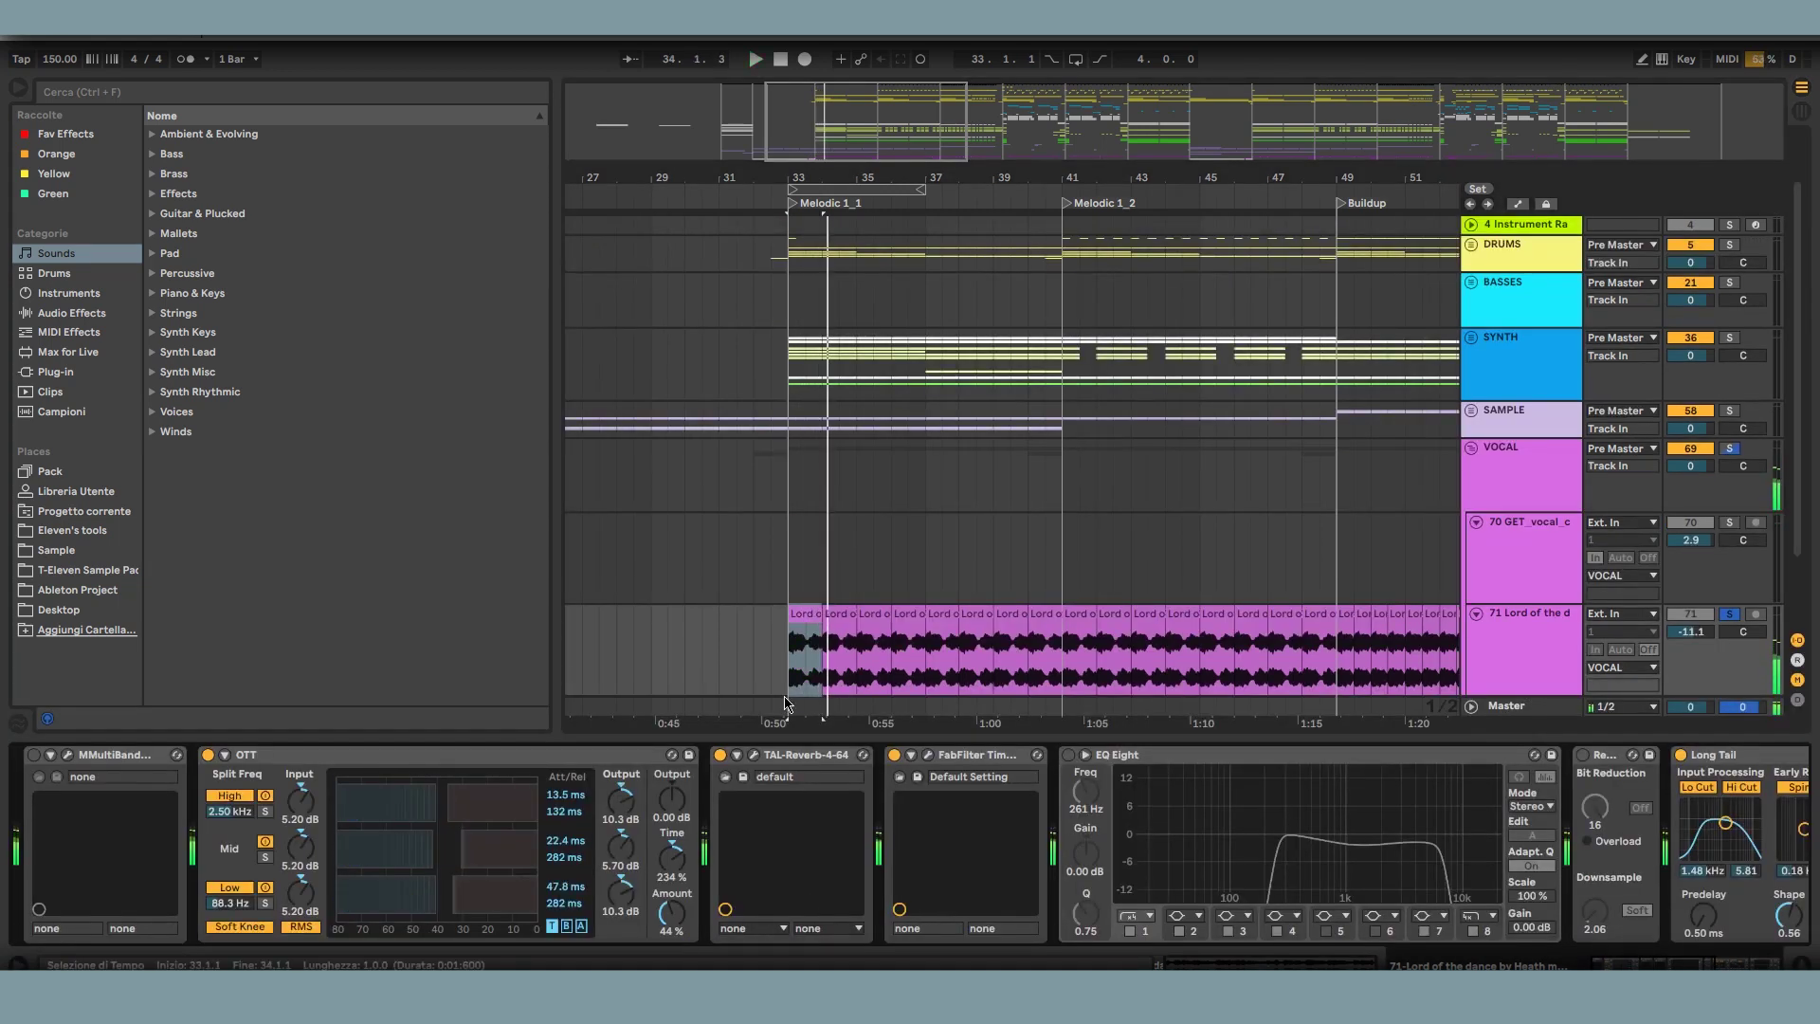
left_click(928, 755)
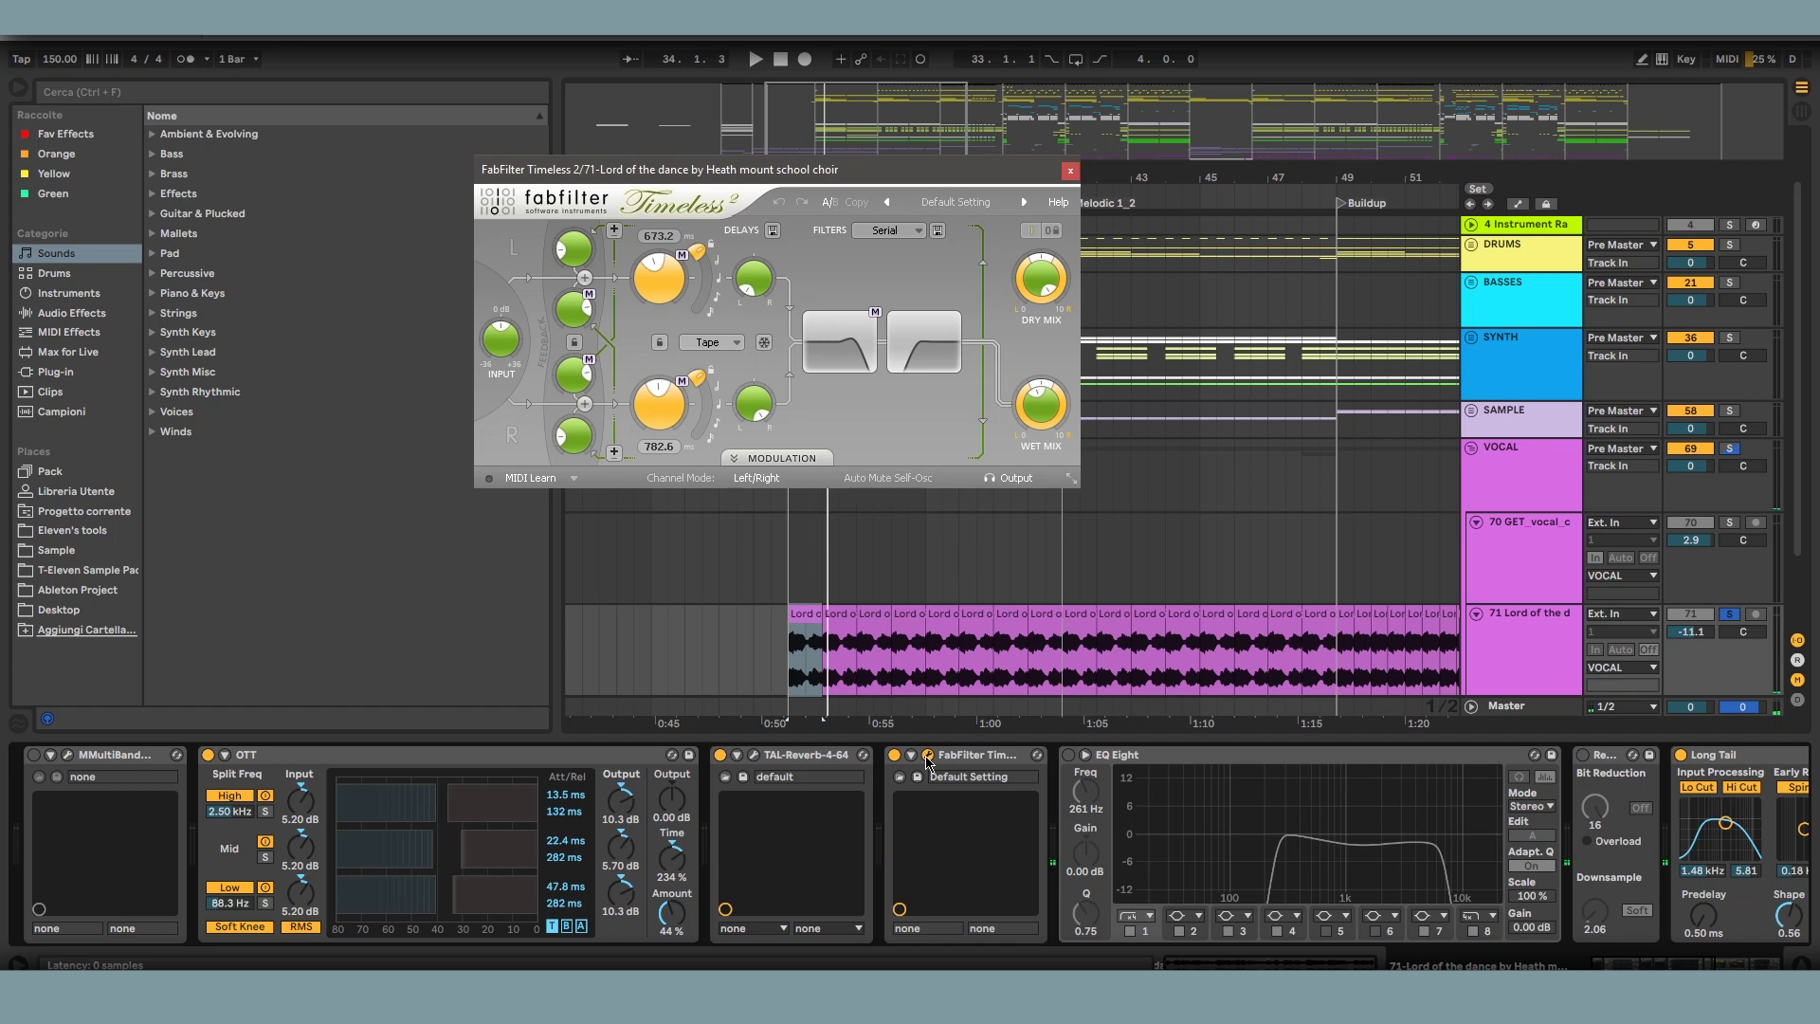
left_click(928, 756)
left_click(754, 756)
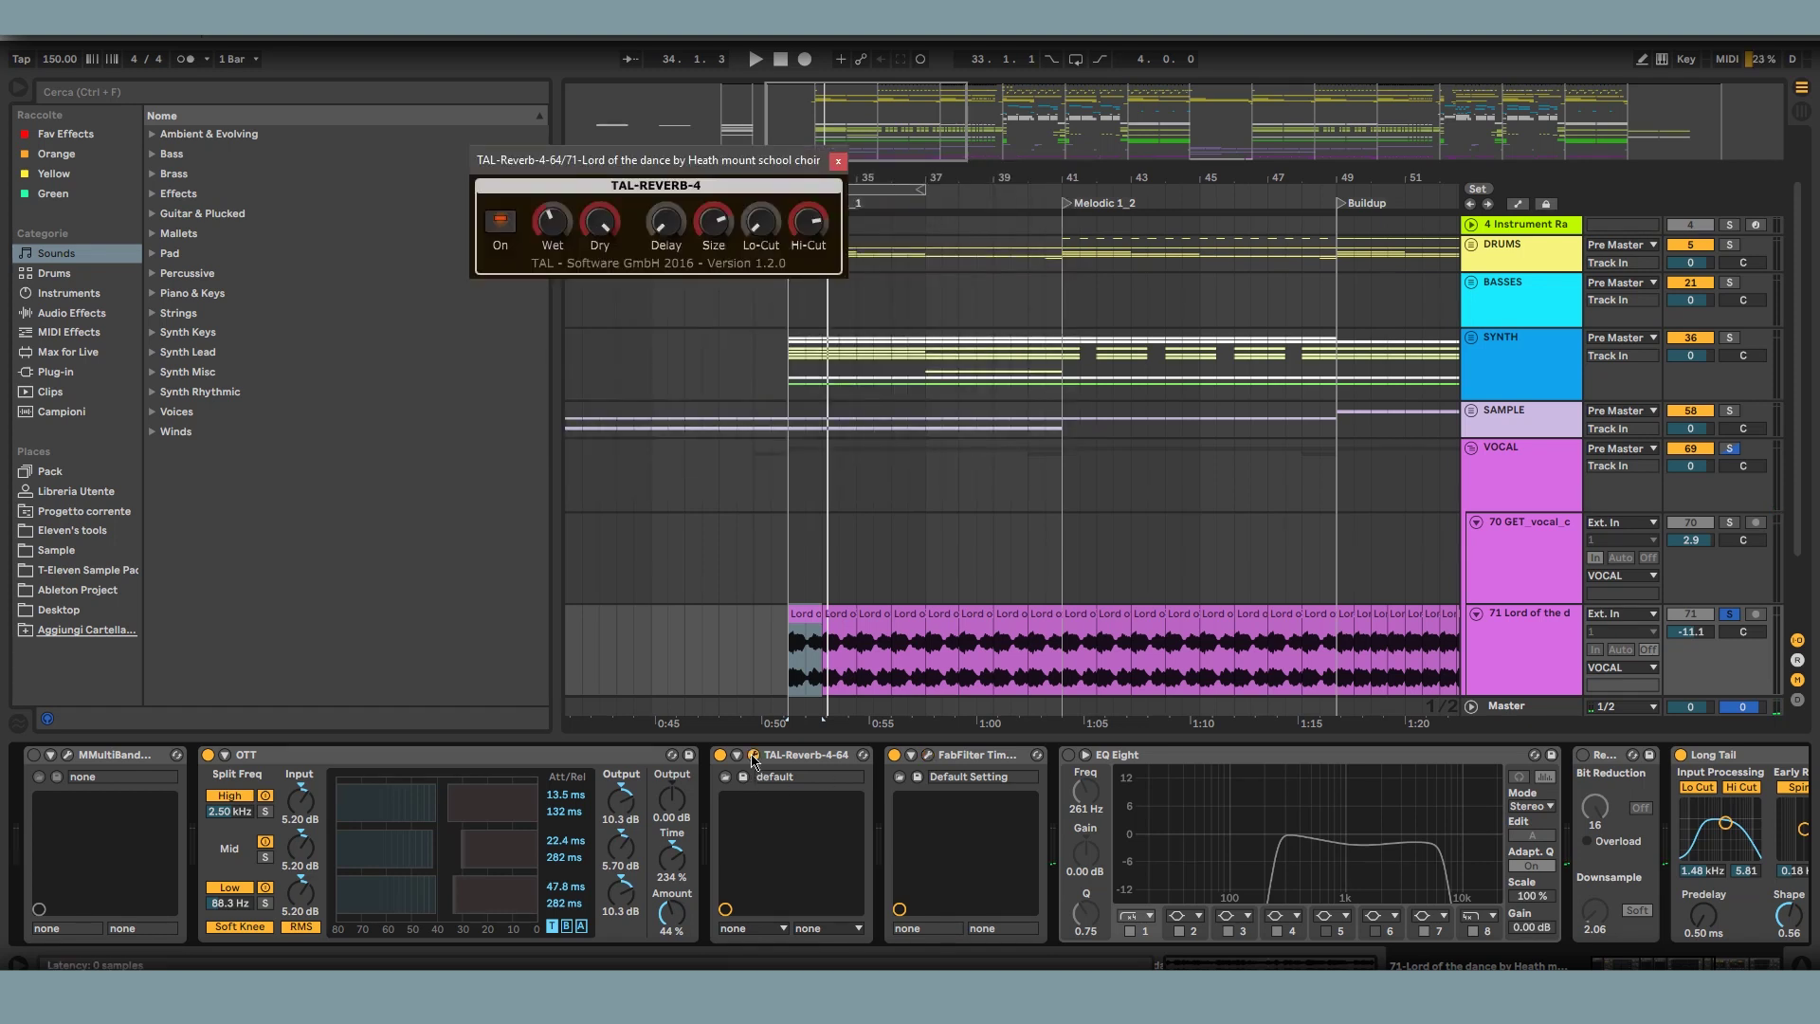
left_click(753, 755)
- Listen to the Lord of the dance track with TAL-Reverb-4 bypassed, and re-enable the reverb
left_click(719, 756)
key("space")
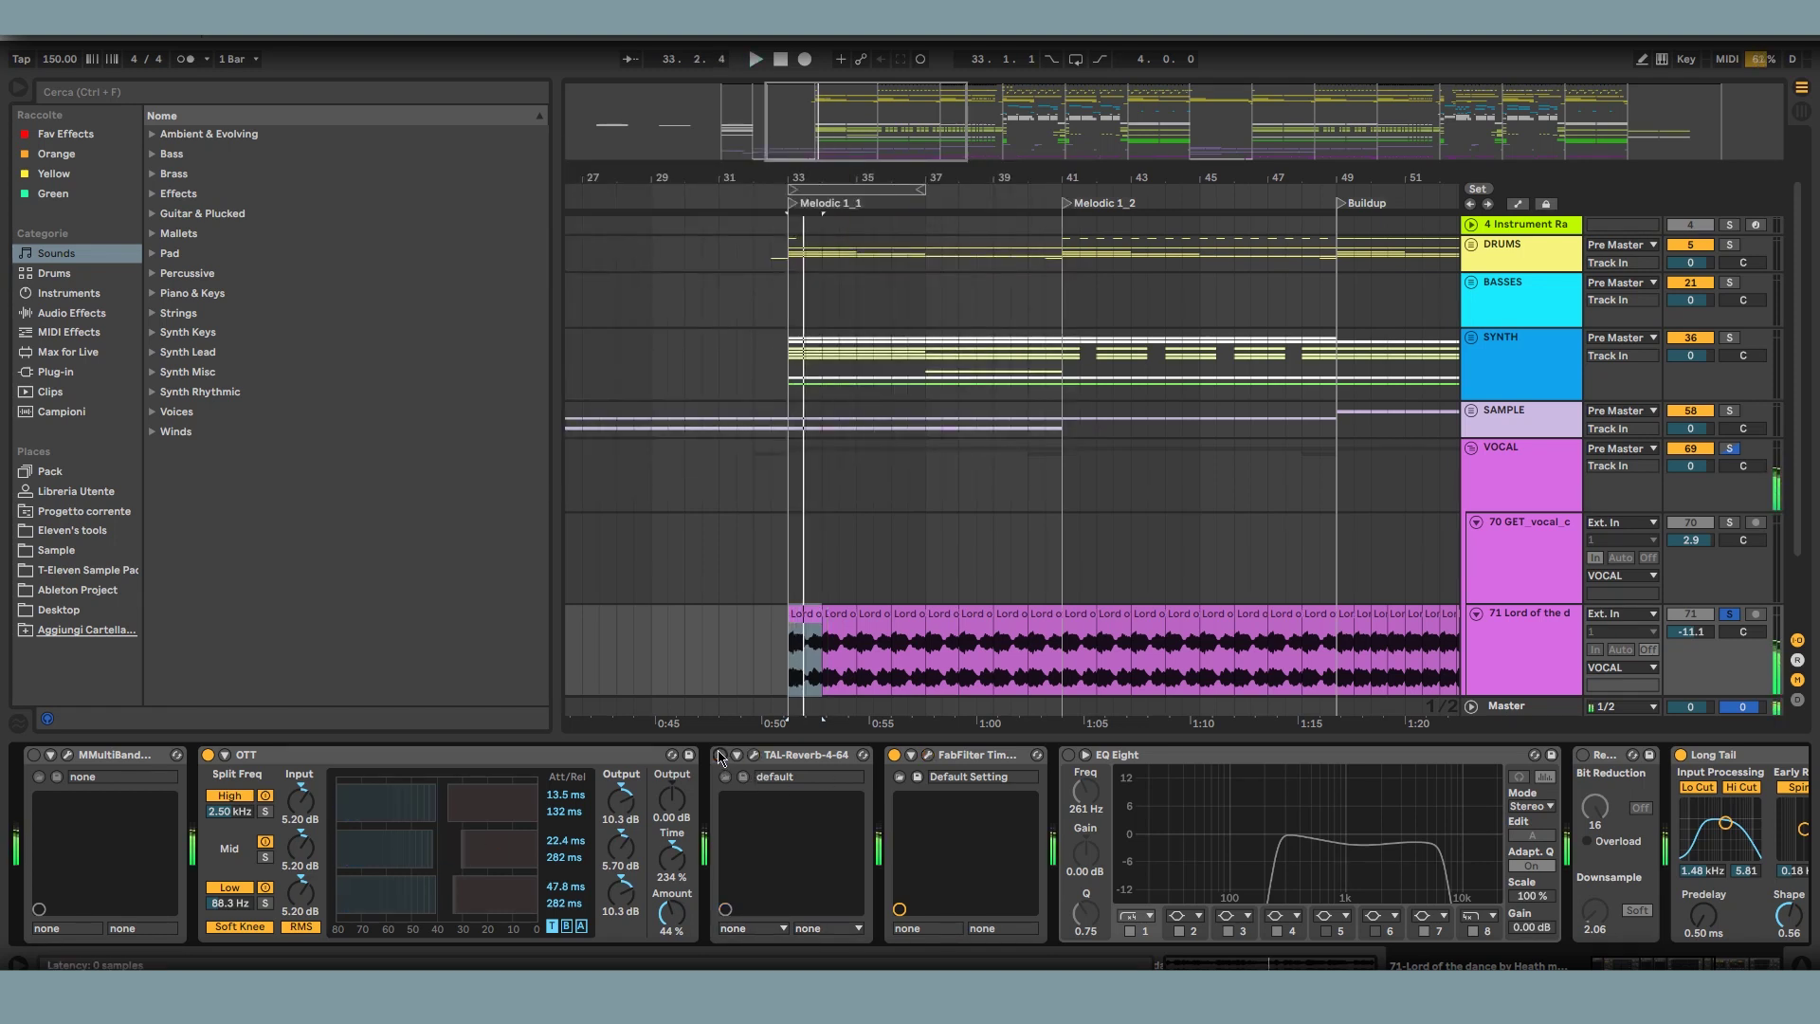
left_click(719, 756)
- Examine the OTT device and the MMultiBand plug-in at the start of the Lord of the dance effect chain
left_click(427, 754)
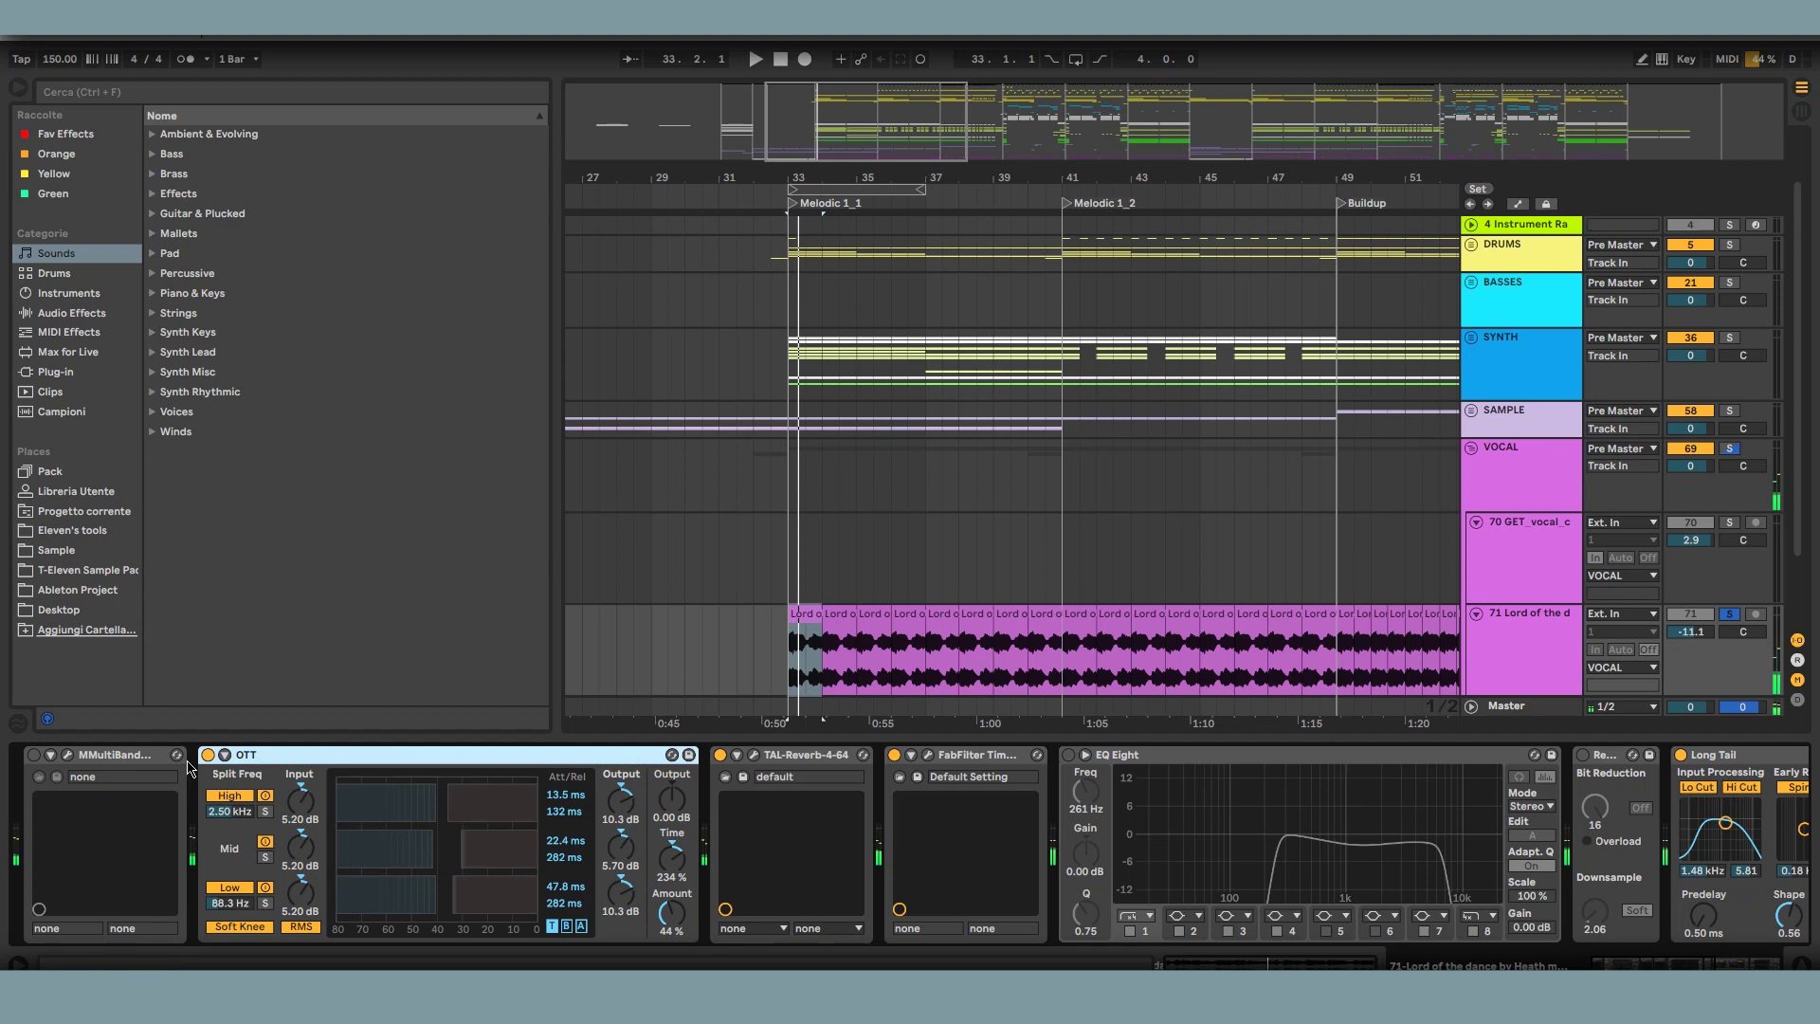
left_click(65, 755)
left_click(65, 755)
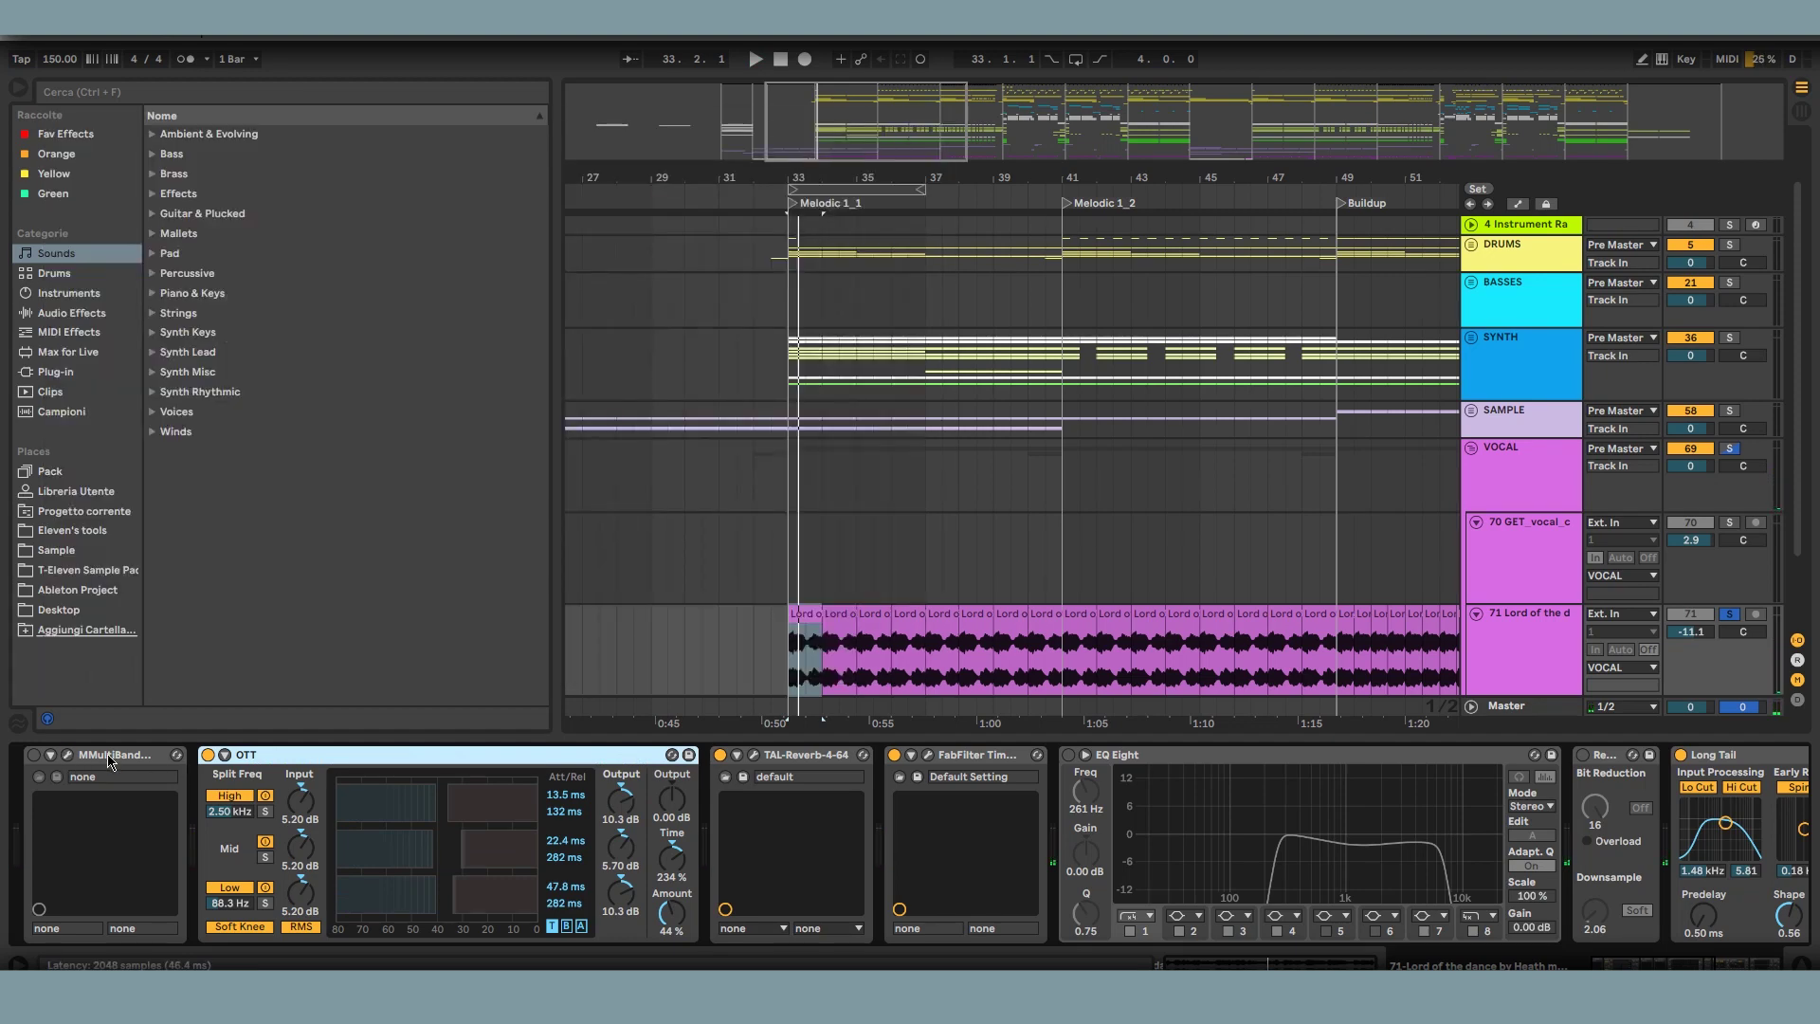
- Examine the Long Tail reverb further along the Lord of the dance effect chain while playing the track
left_click_drag(1640, 965, 1750, 965)
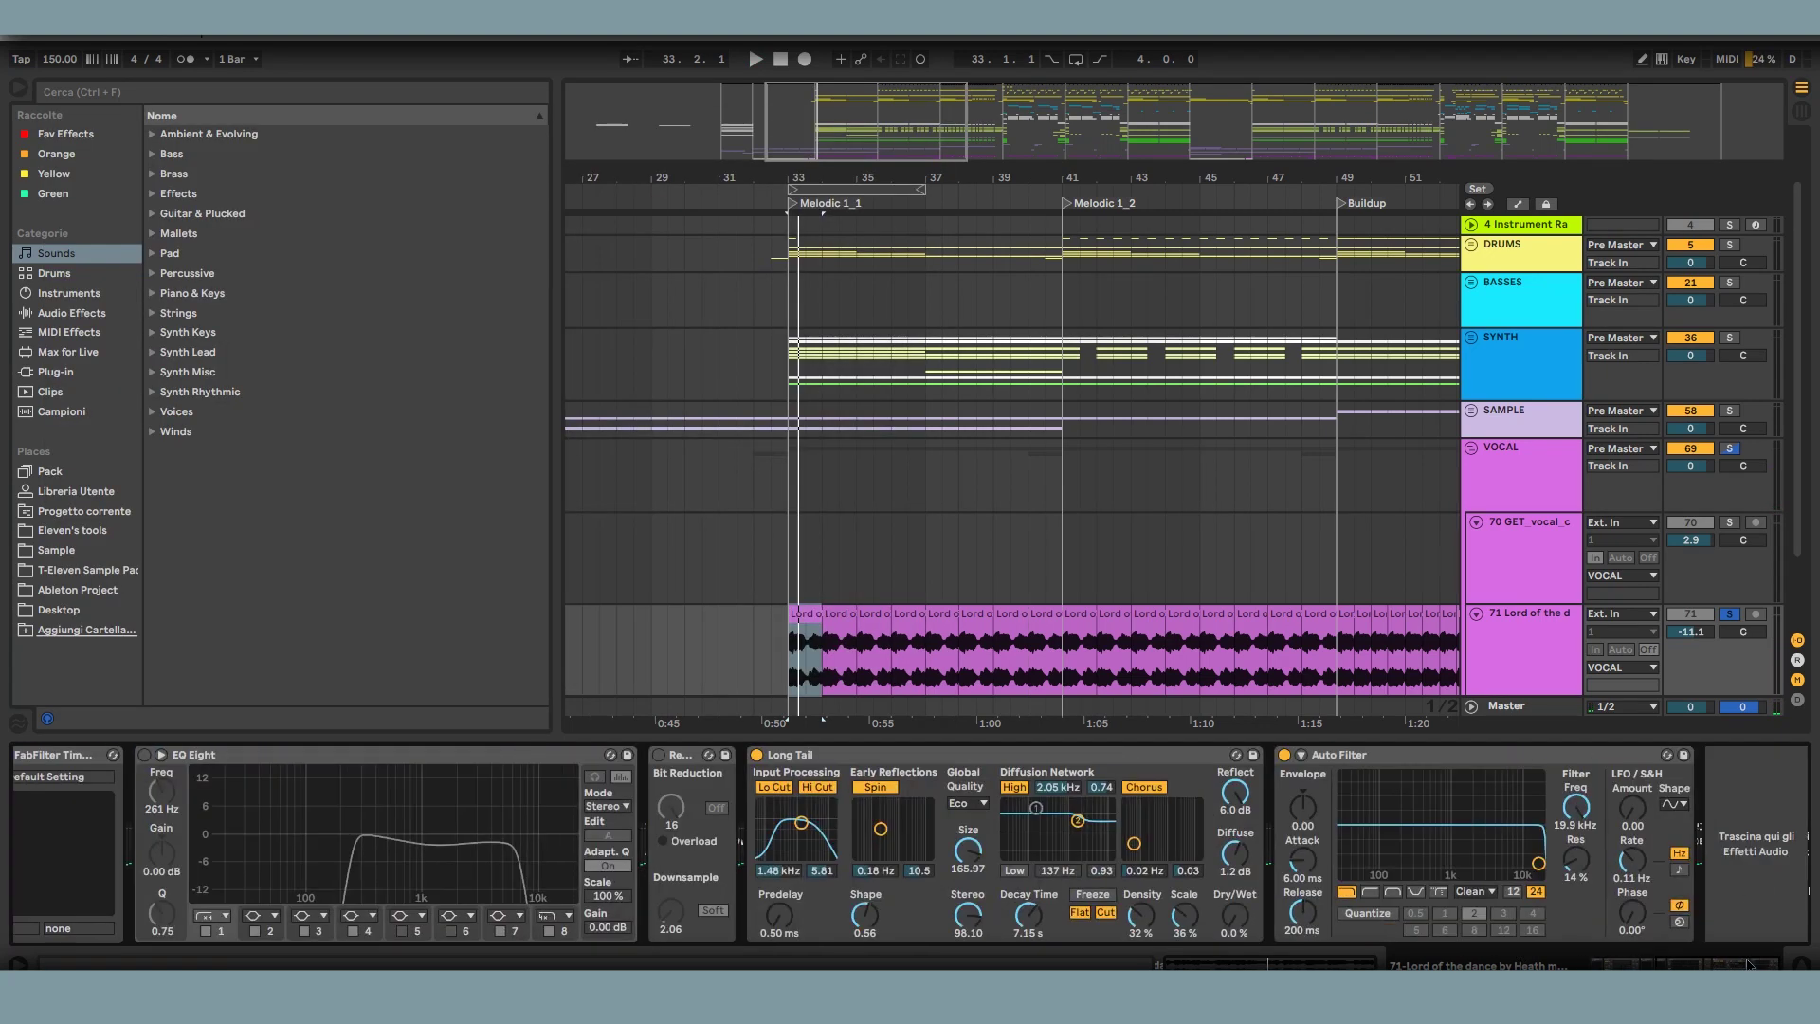
left_click(921, 759)
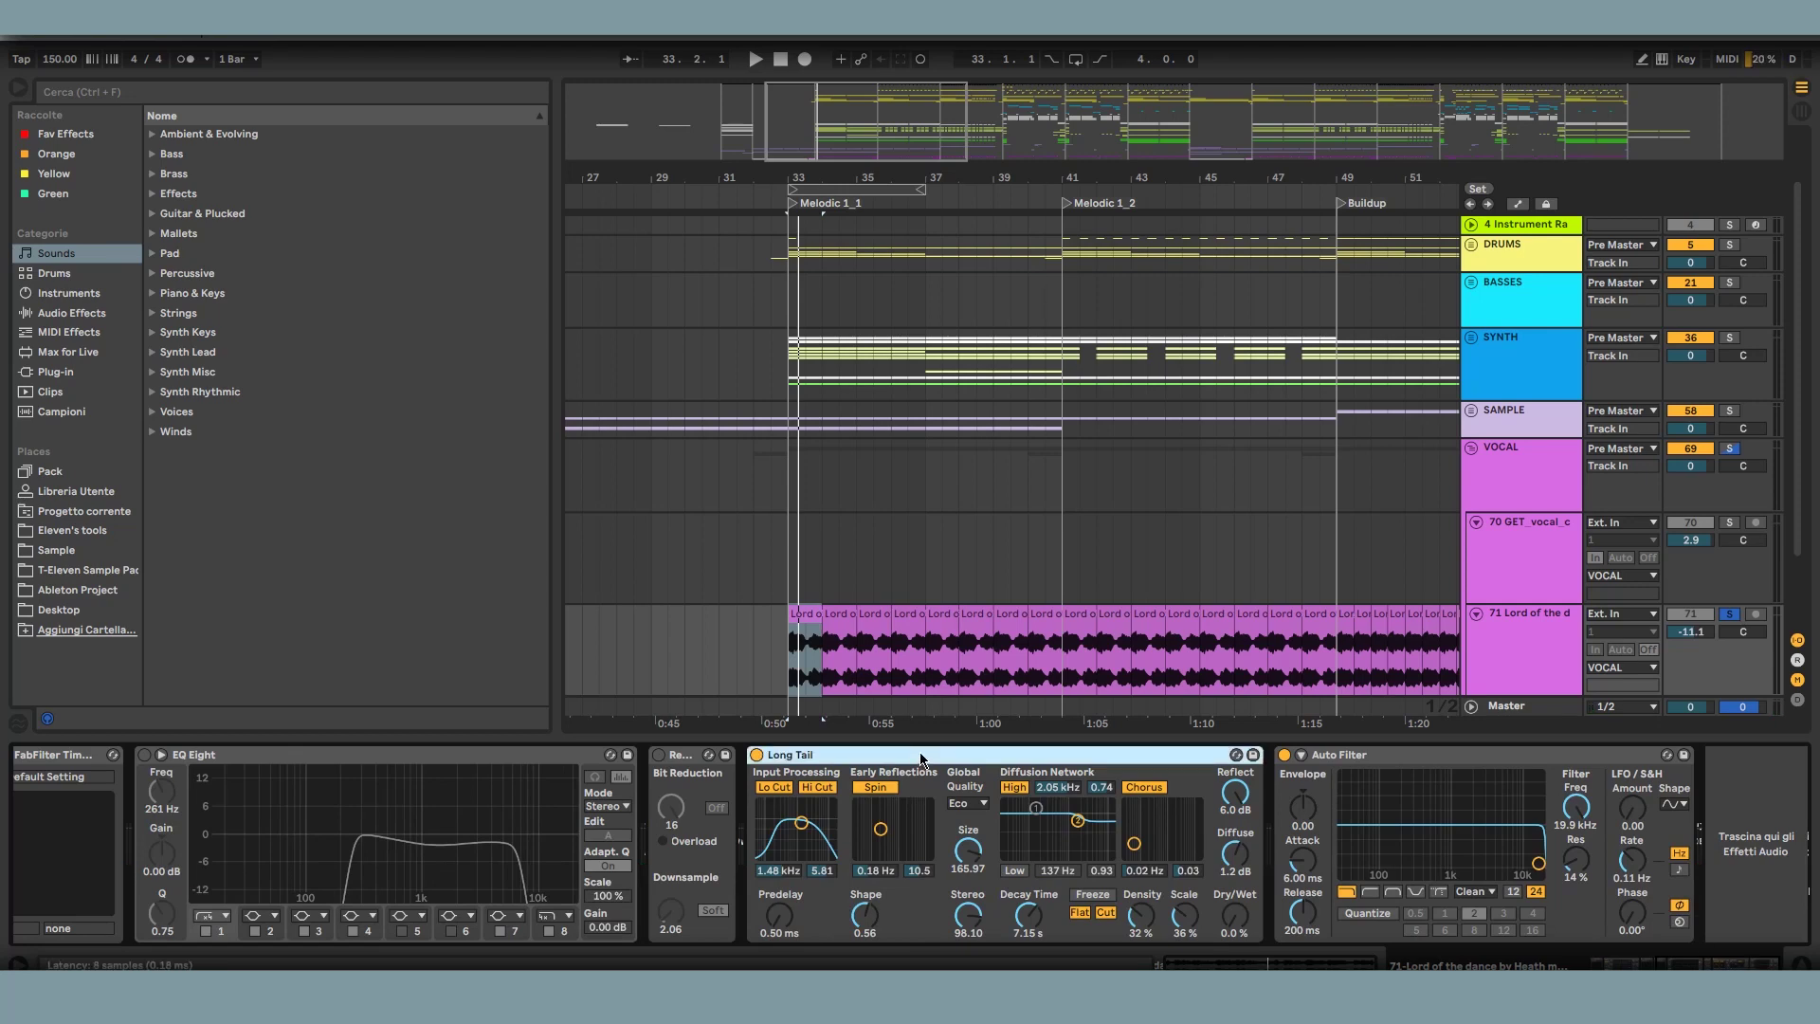
key("space")
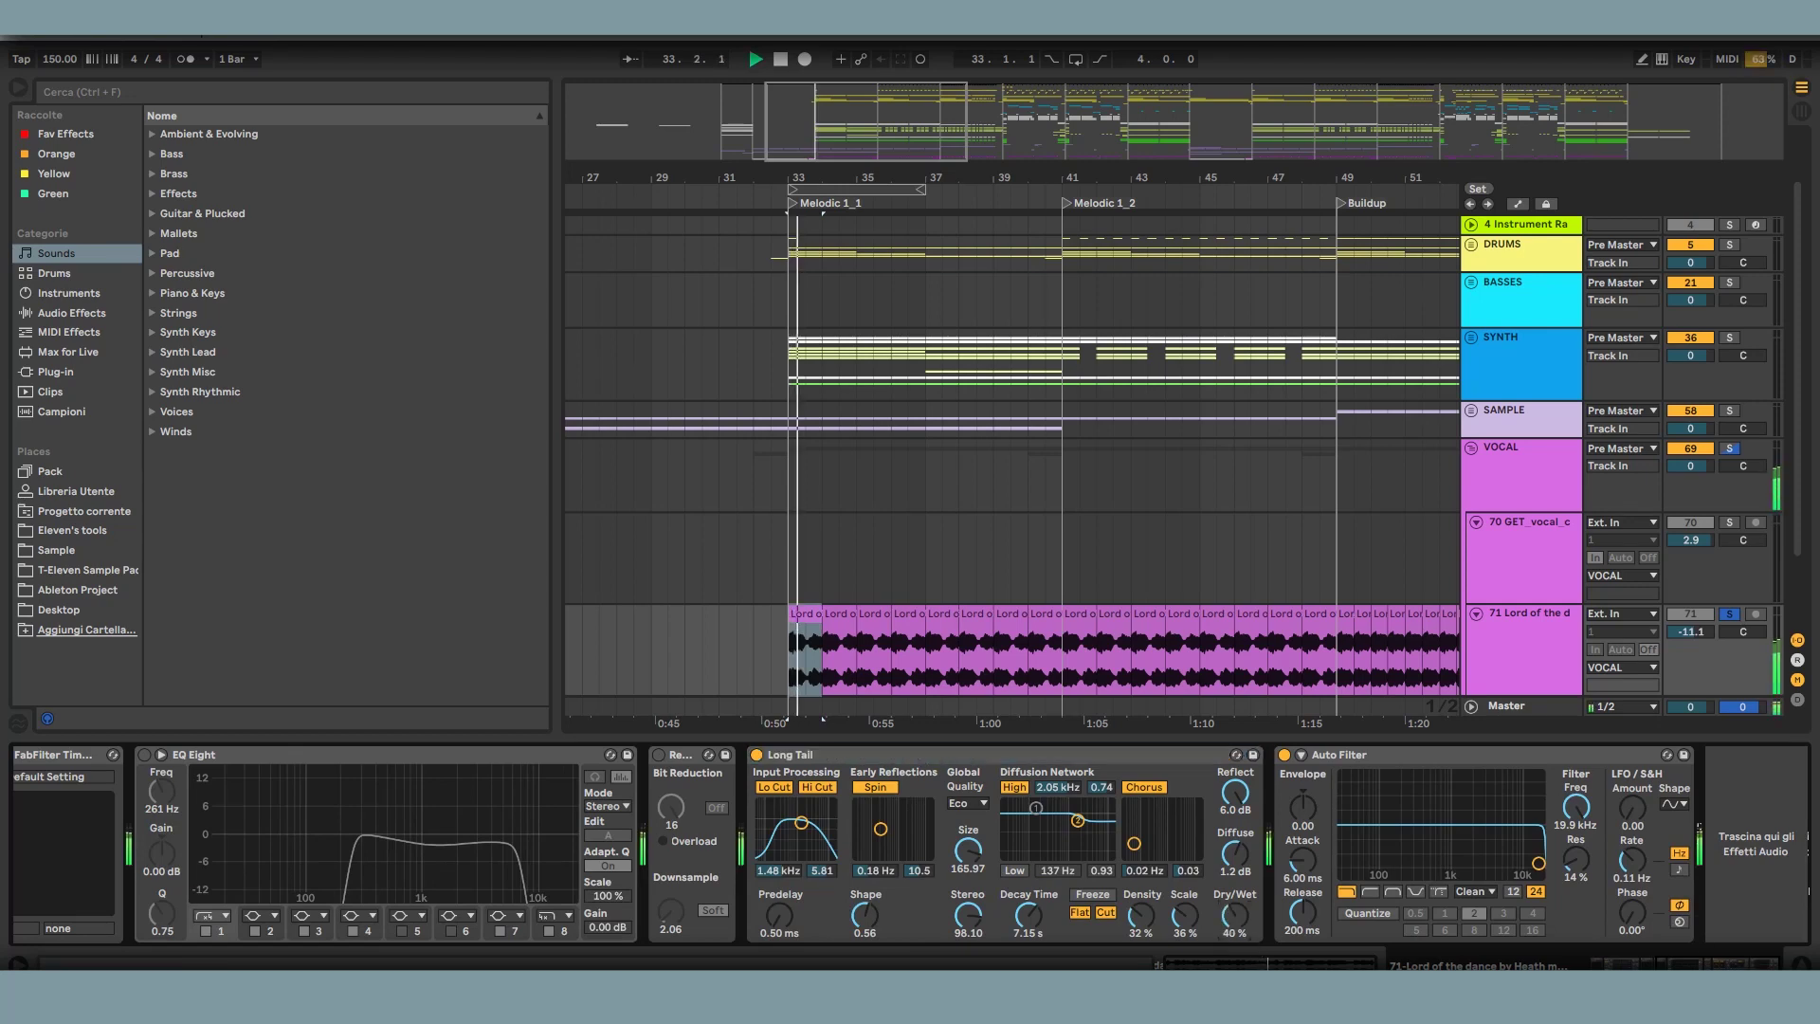
key("space")
- View the sample settings and waveform of the first Lord of the dance clip, and play it in the arrangement
double_click(806, 675)
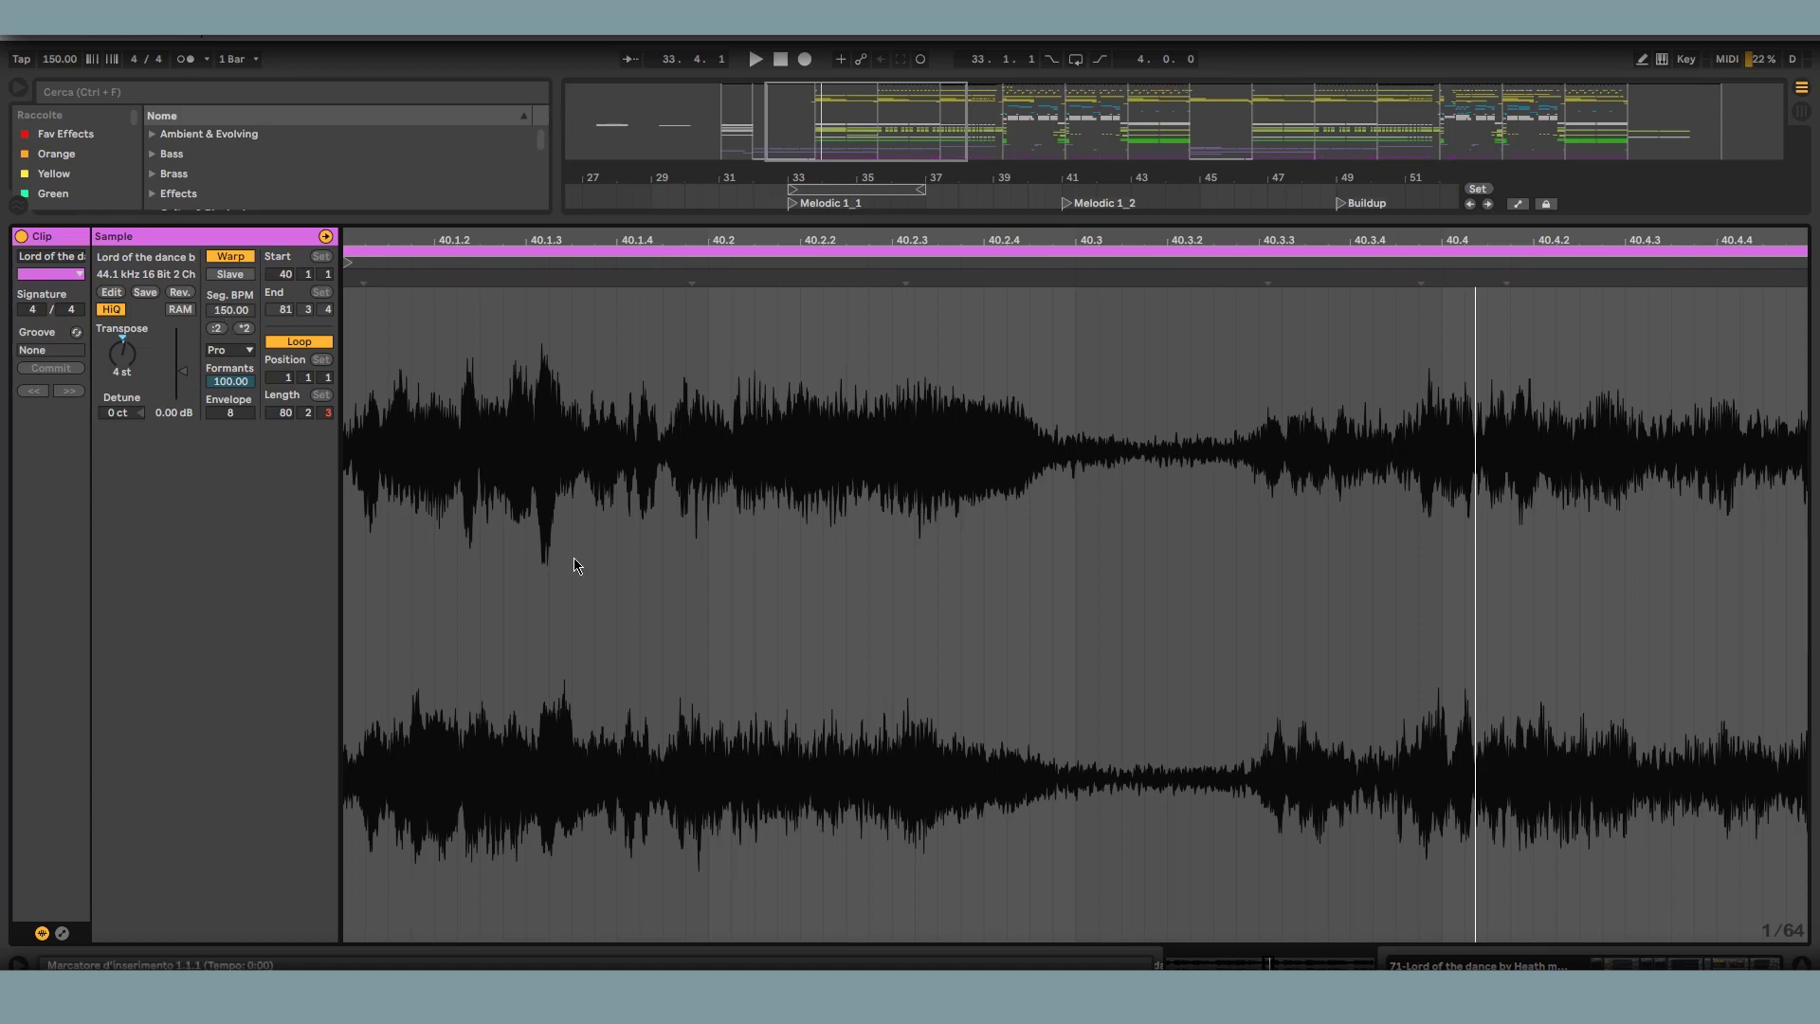
left_click(1802, 965)
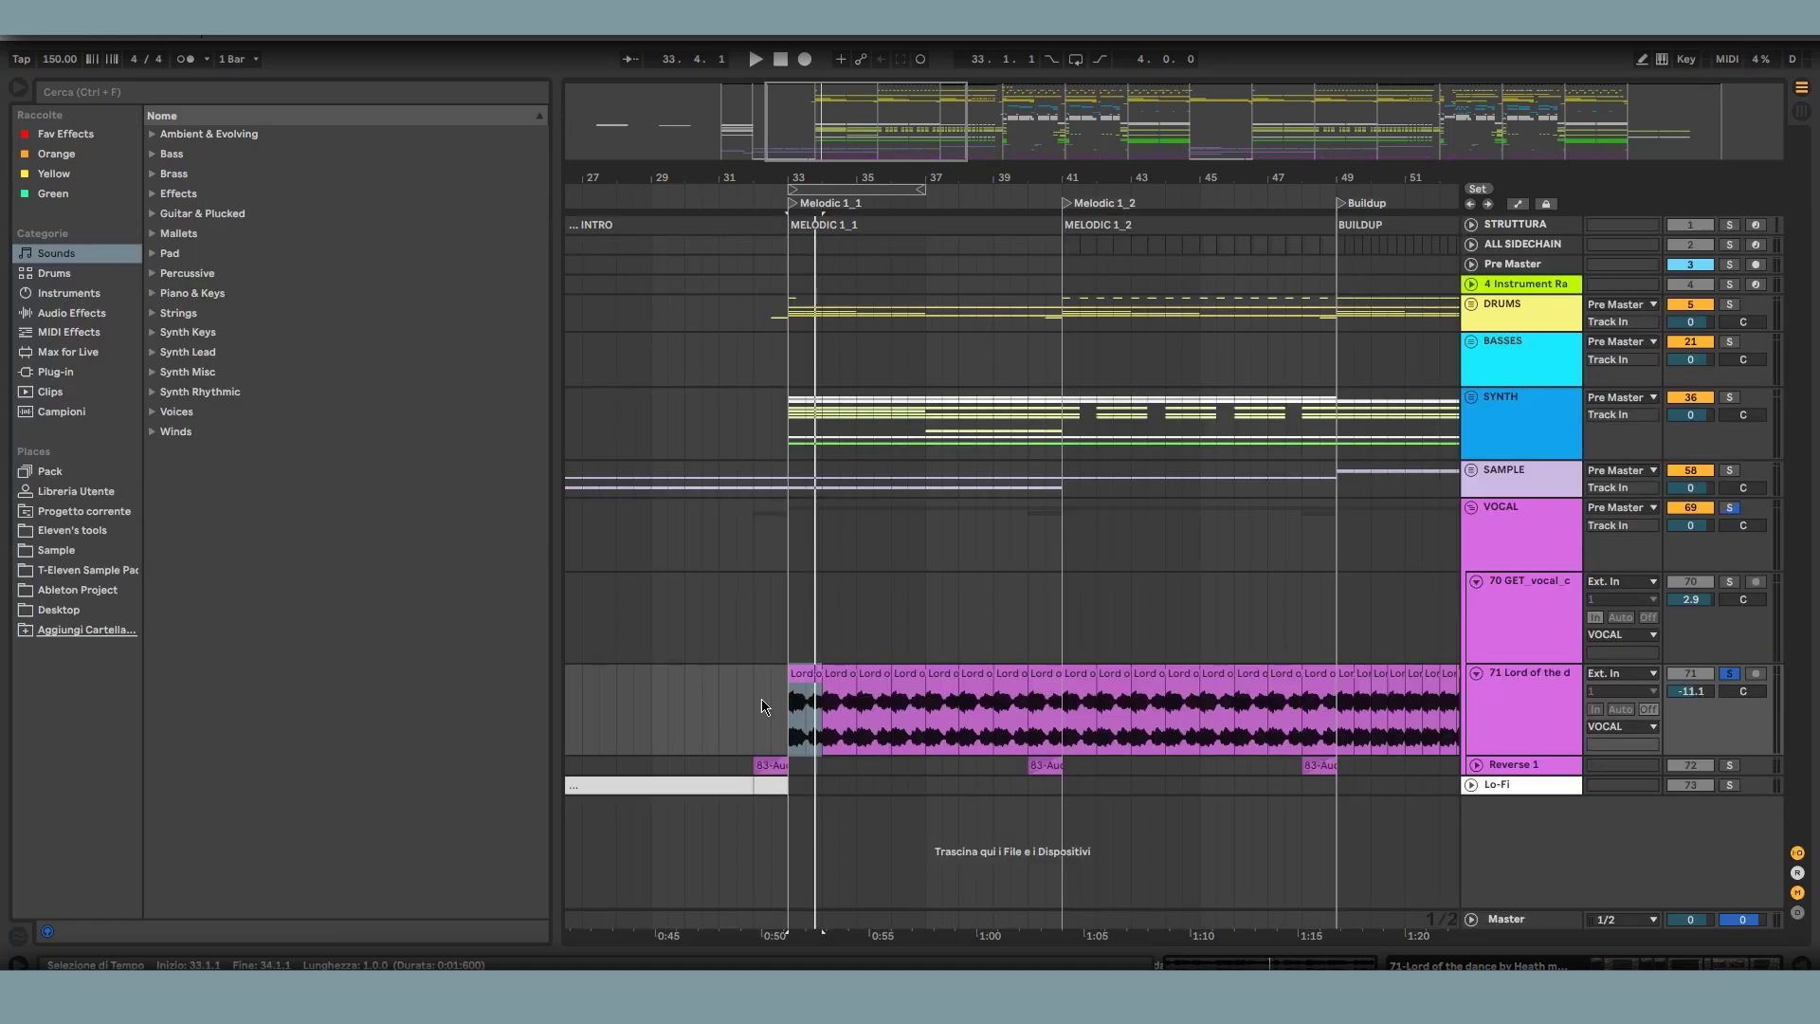
left_click(796, 676)
scroll(795, 677, "up", 5)
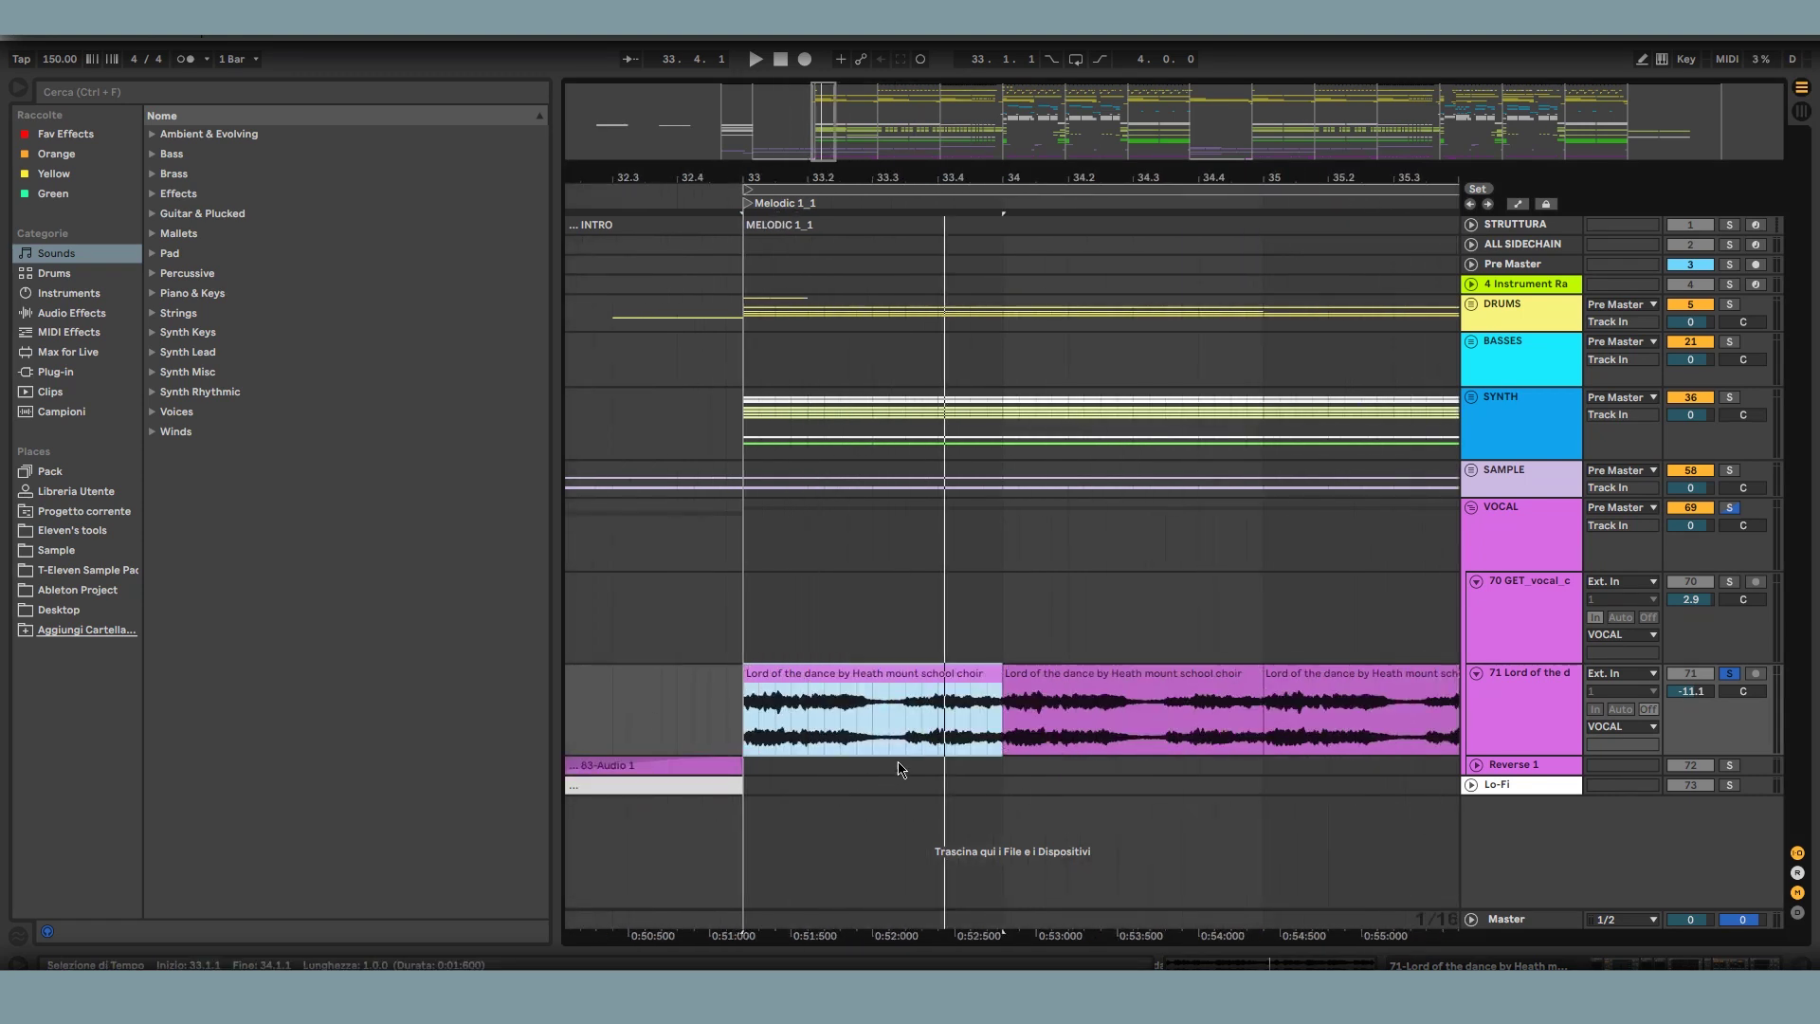
scroll(901, 769, "down", 5)
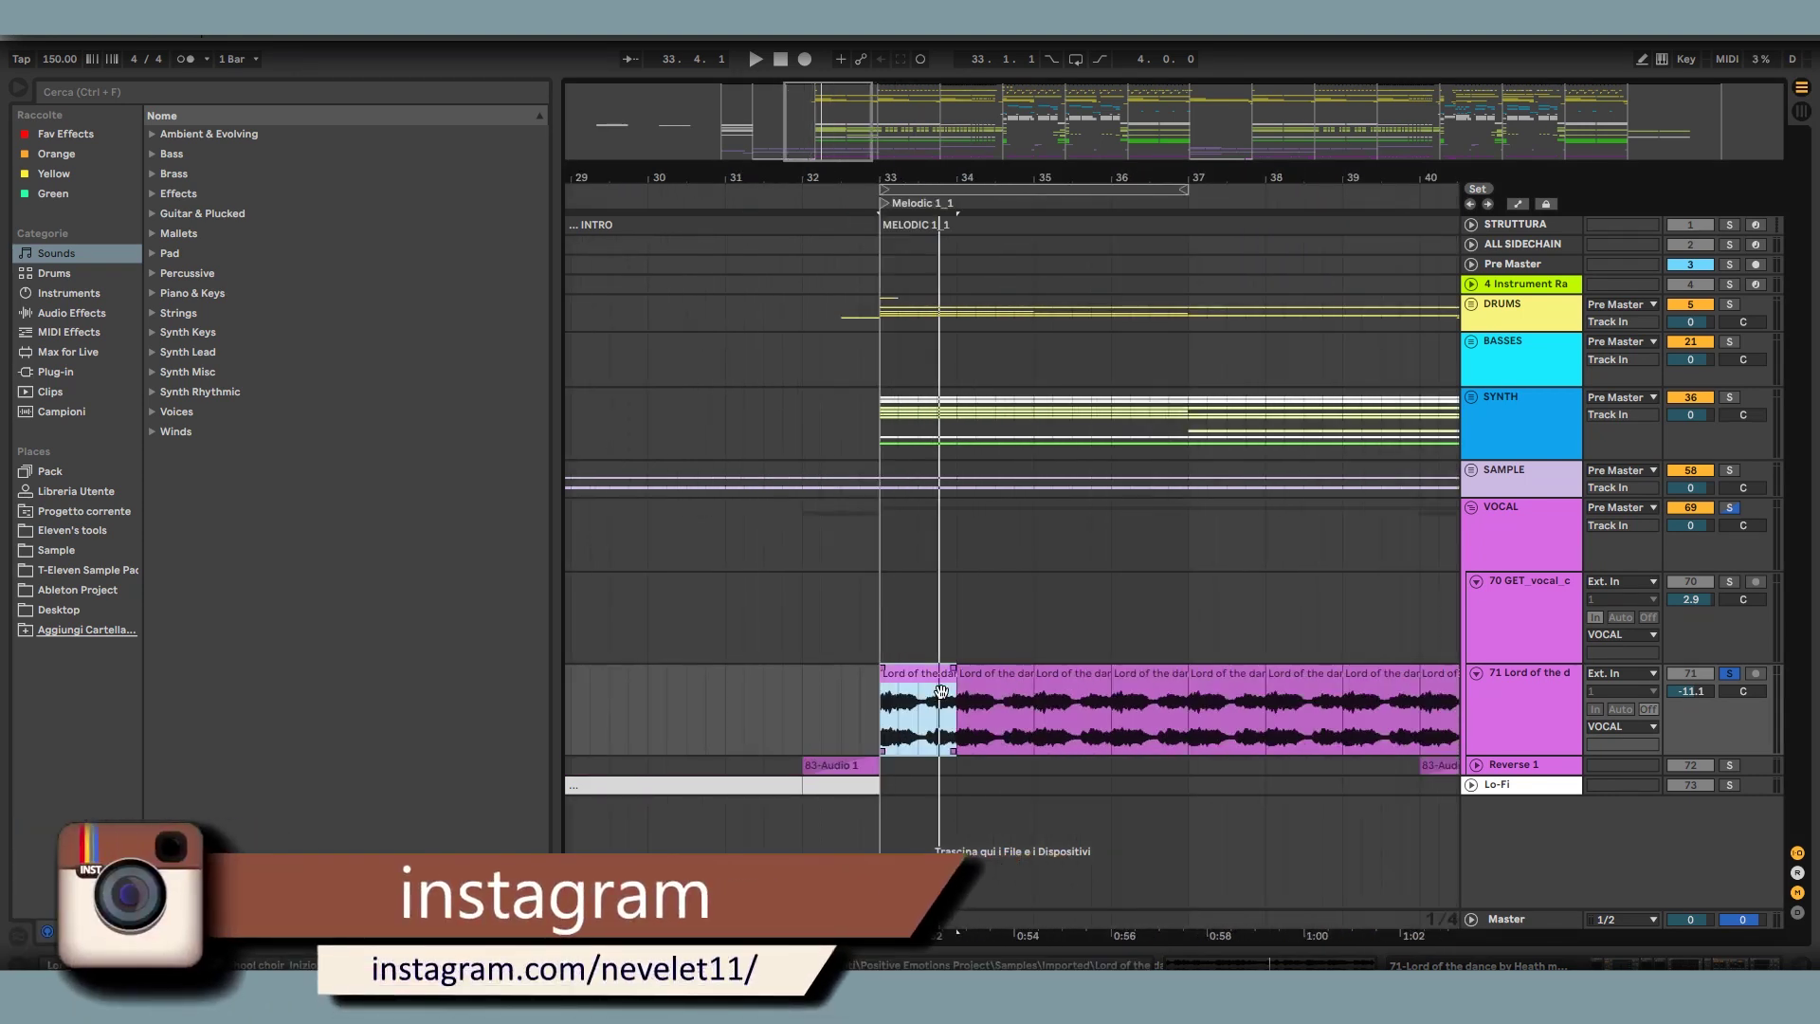
key("space")
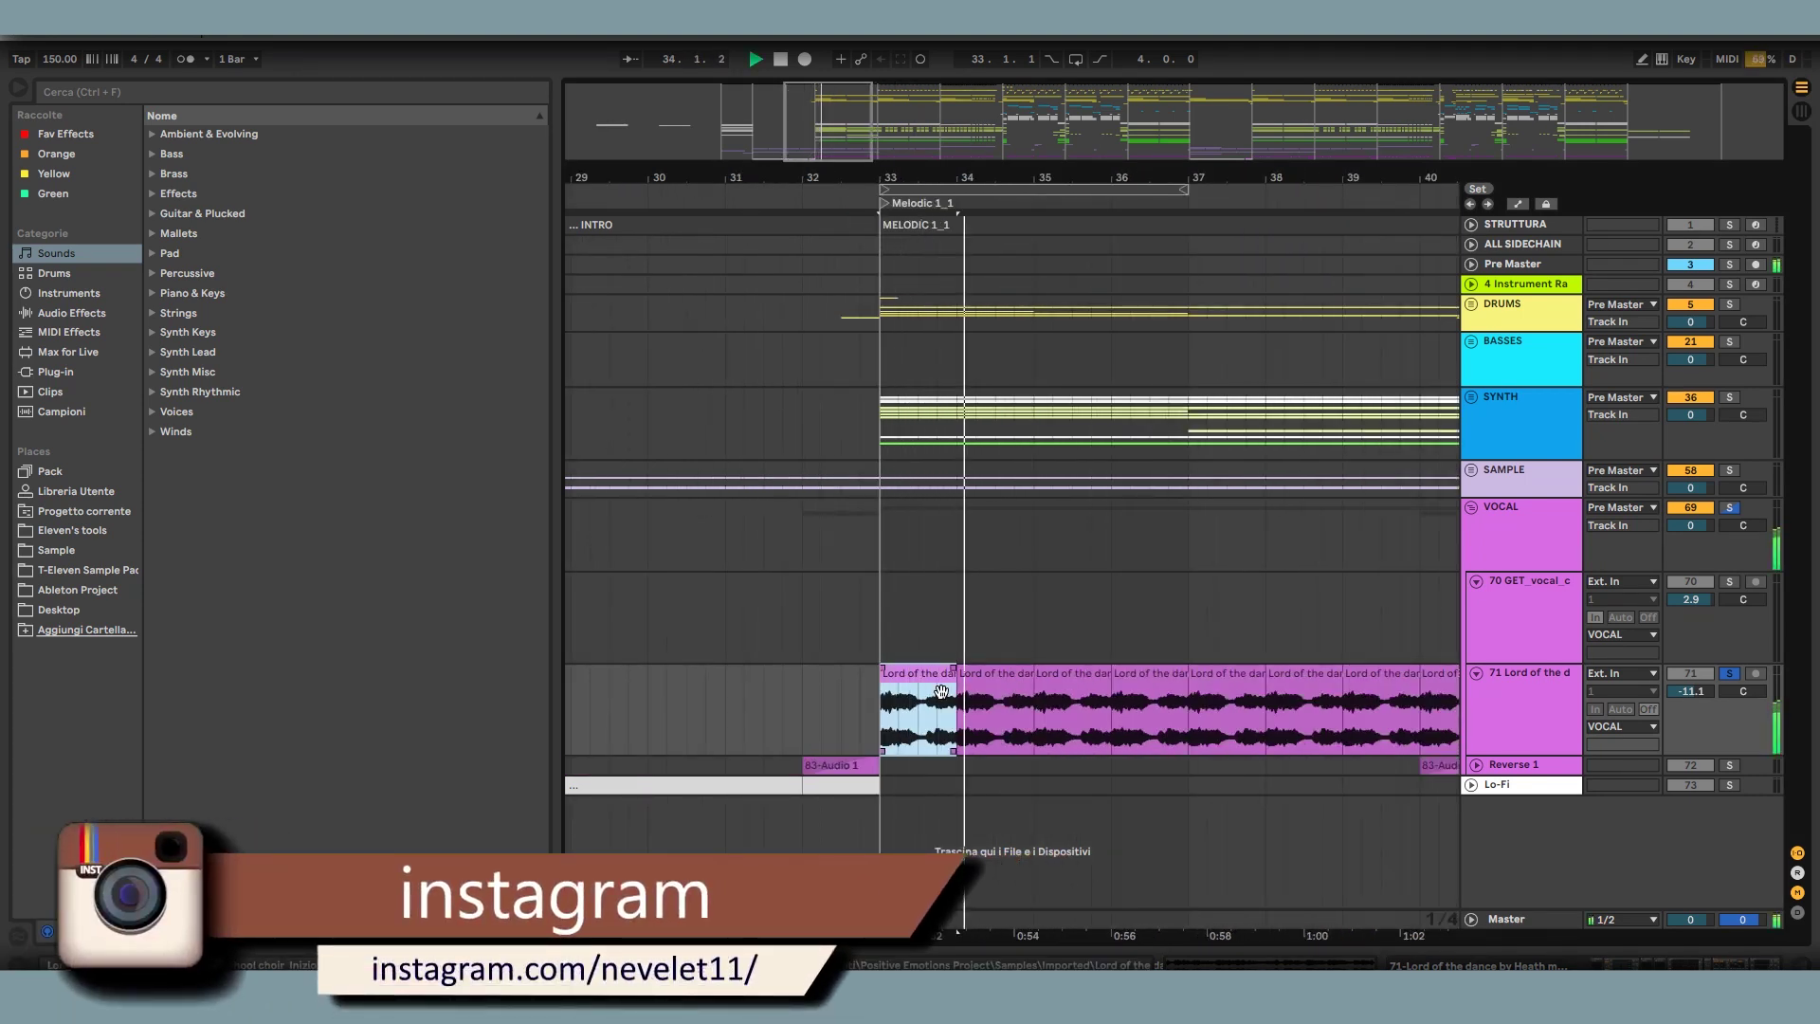
- Solo the Reverse 1 track and play its clip just before Melodic 1_1
scroll(713, 788, "down", 3)
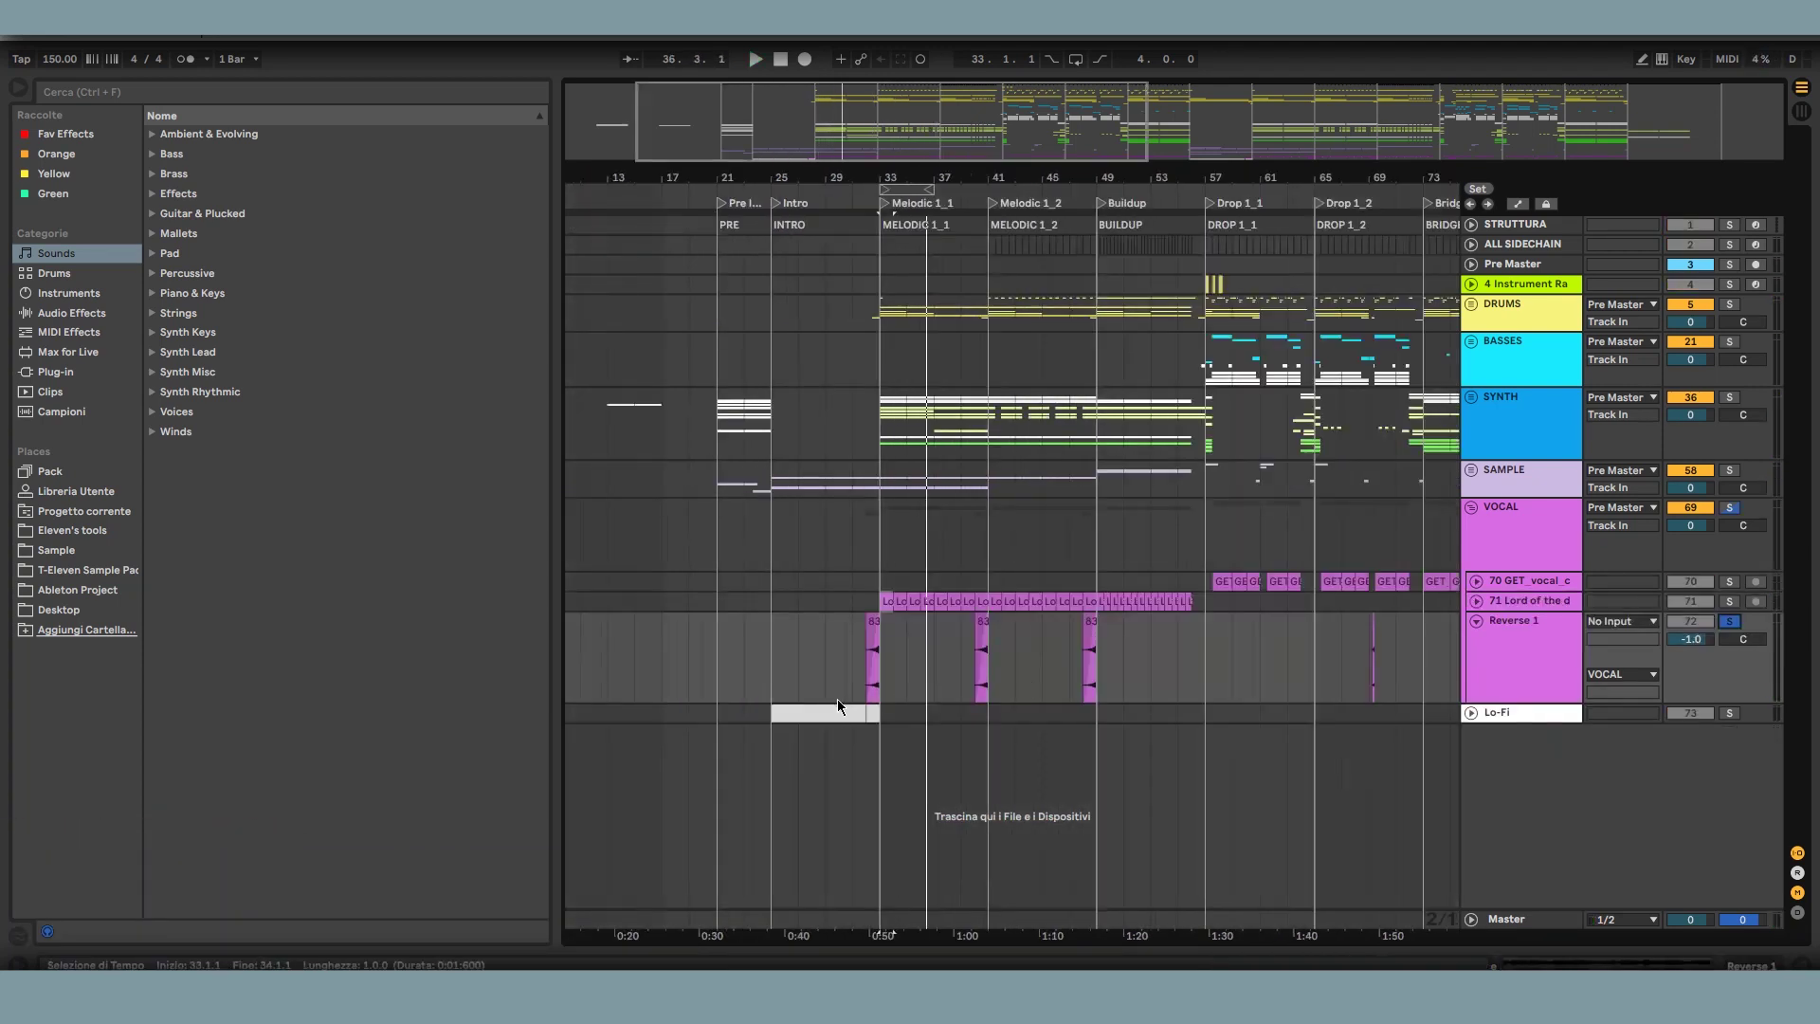
scroll(840, 700, "left", 1)
left_click(938, 636)
scroll(939, 636, "up", 5)
key("space")
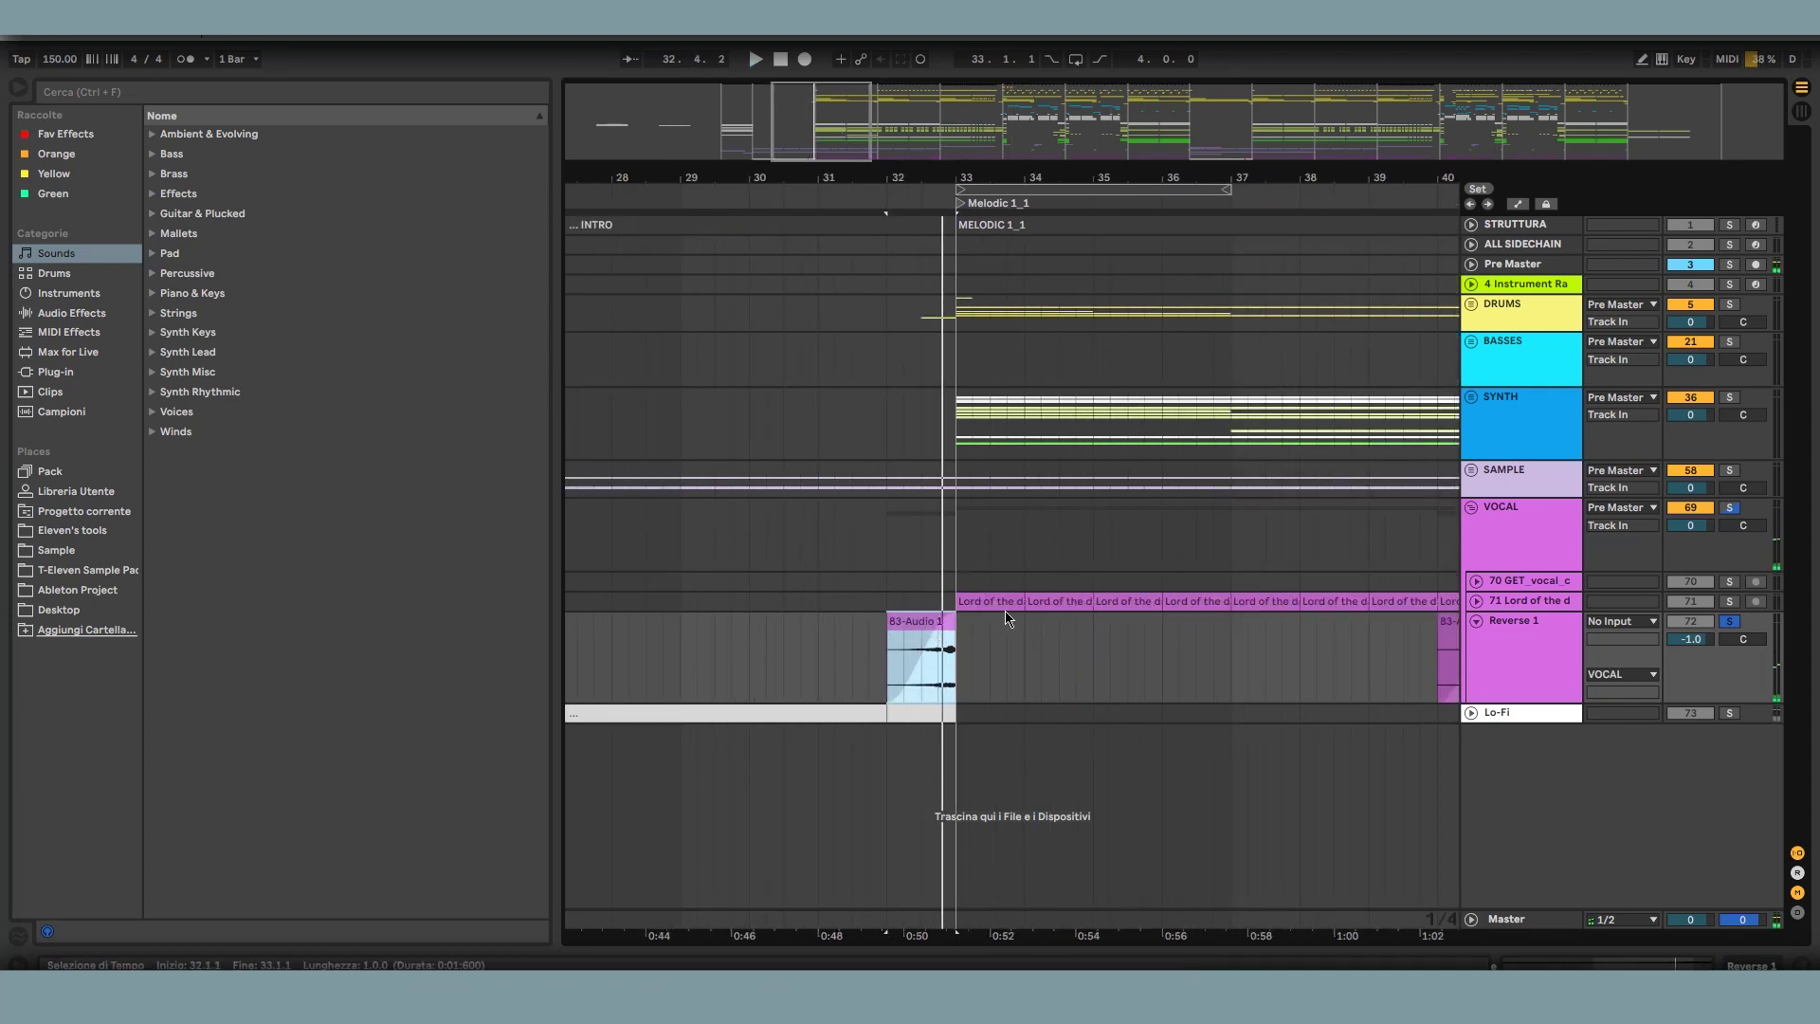
- Unfold the Lord of the dance track above Reverse 1 and check Reverse 1's device chain
left_click(1476, 601)
key("minus")
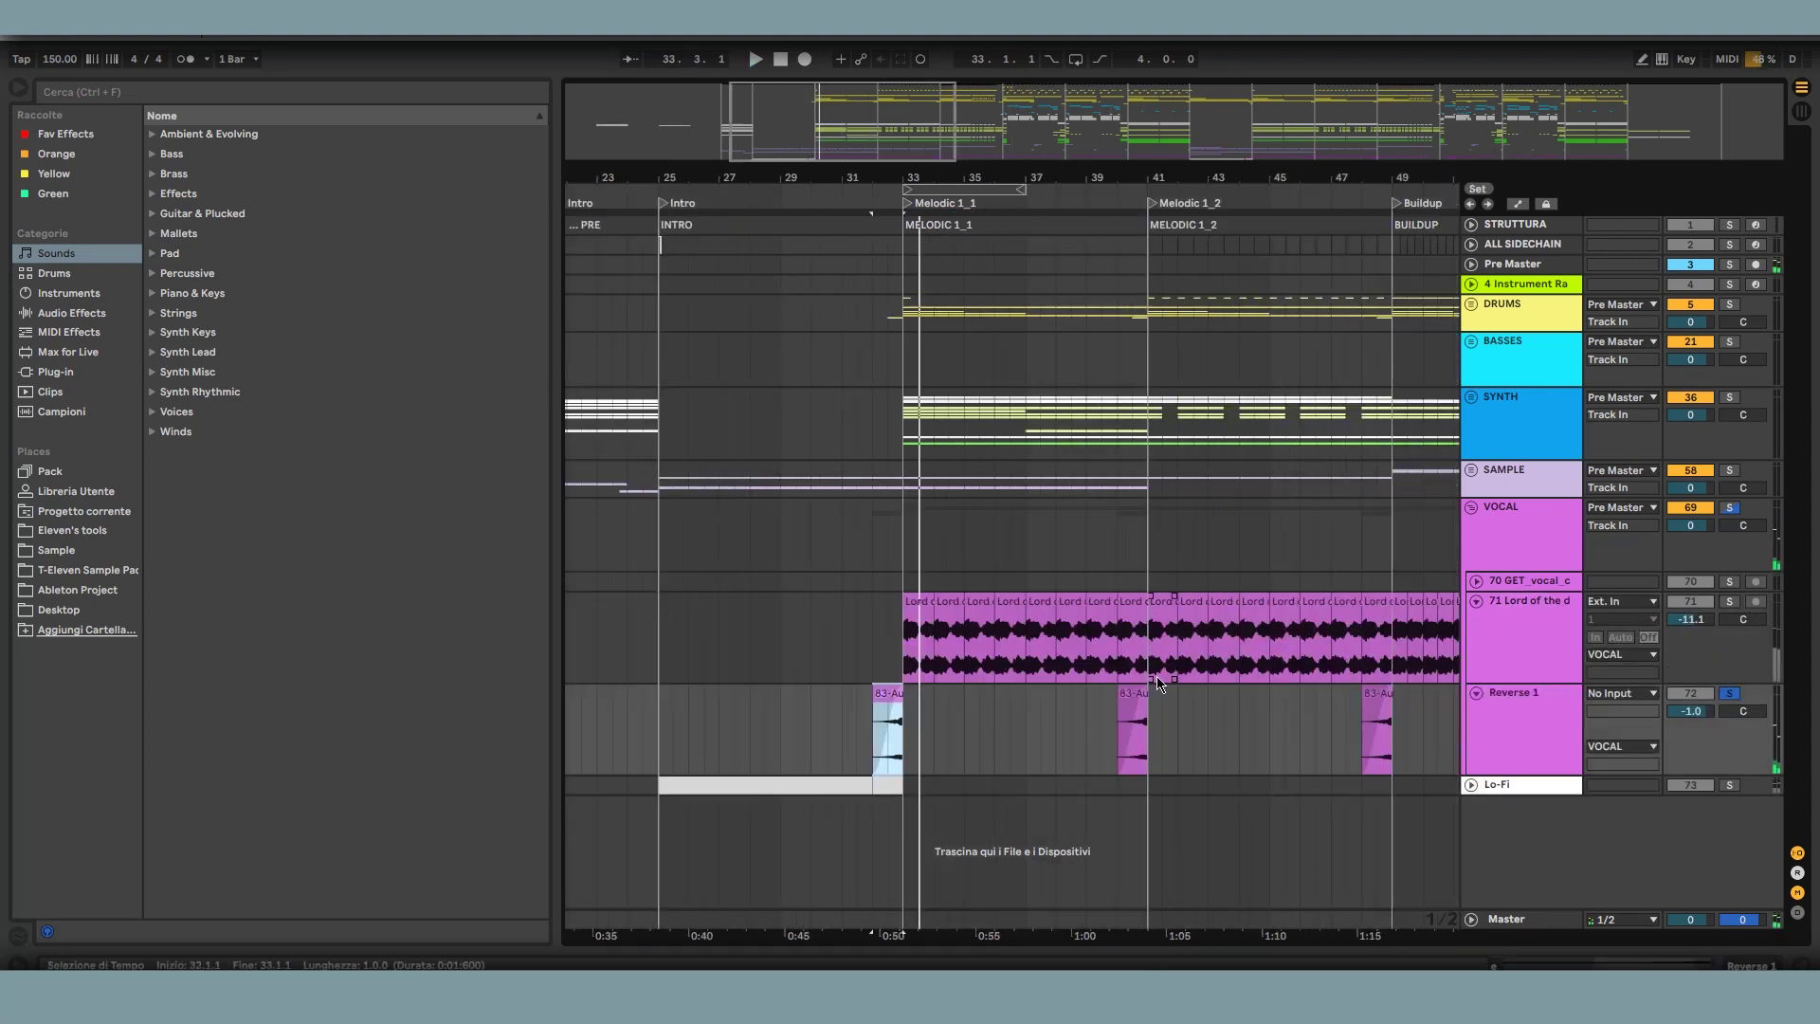
double_click(1565, 744)
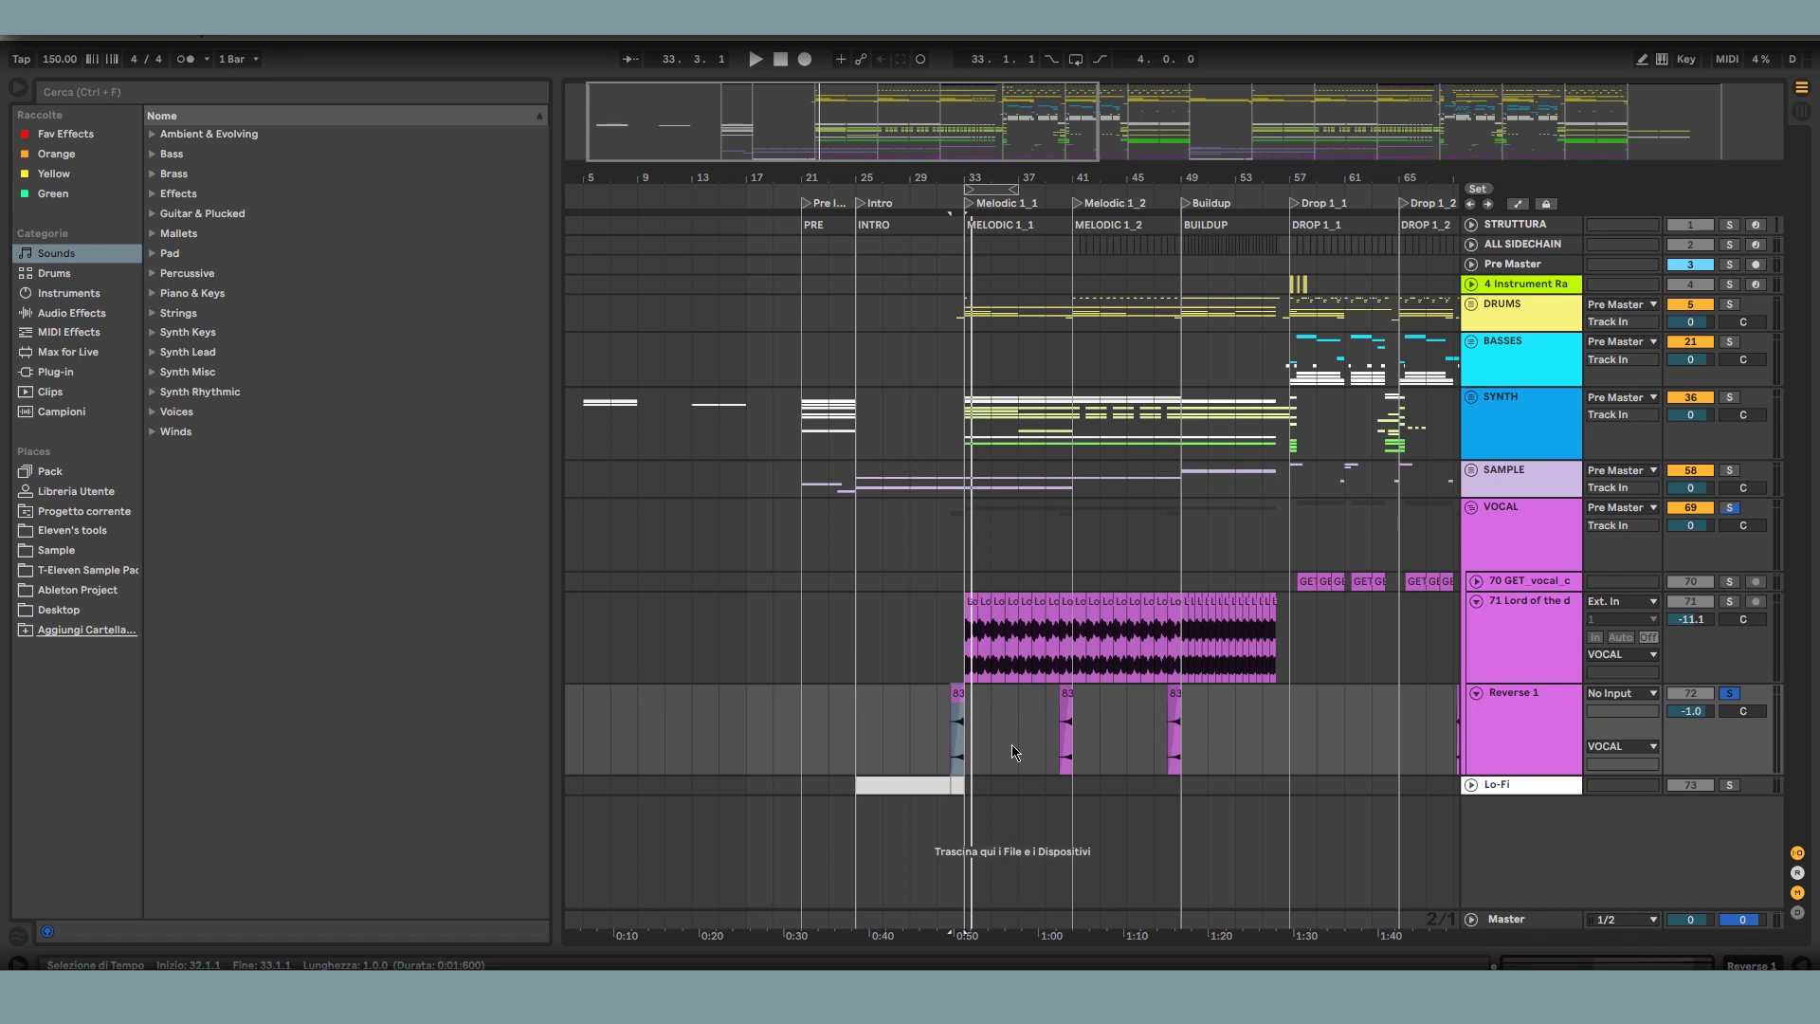
- Copy the first Lord of the dance clip of Melodic 1_1 to bar 9 on the same track and play it
left_click(1519, 667)
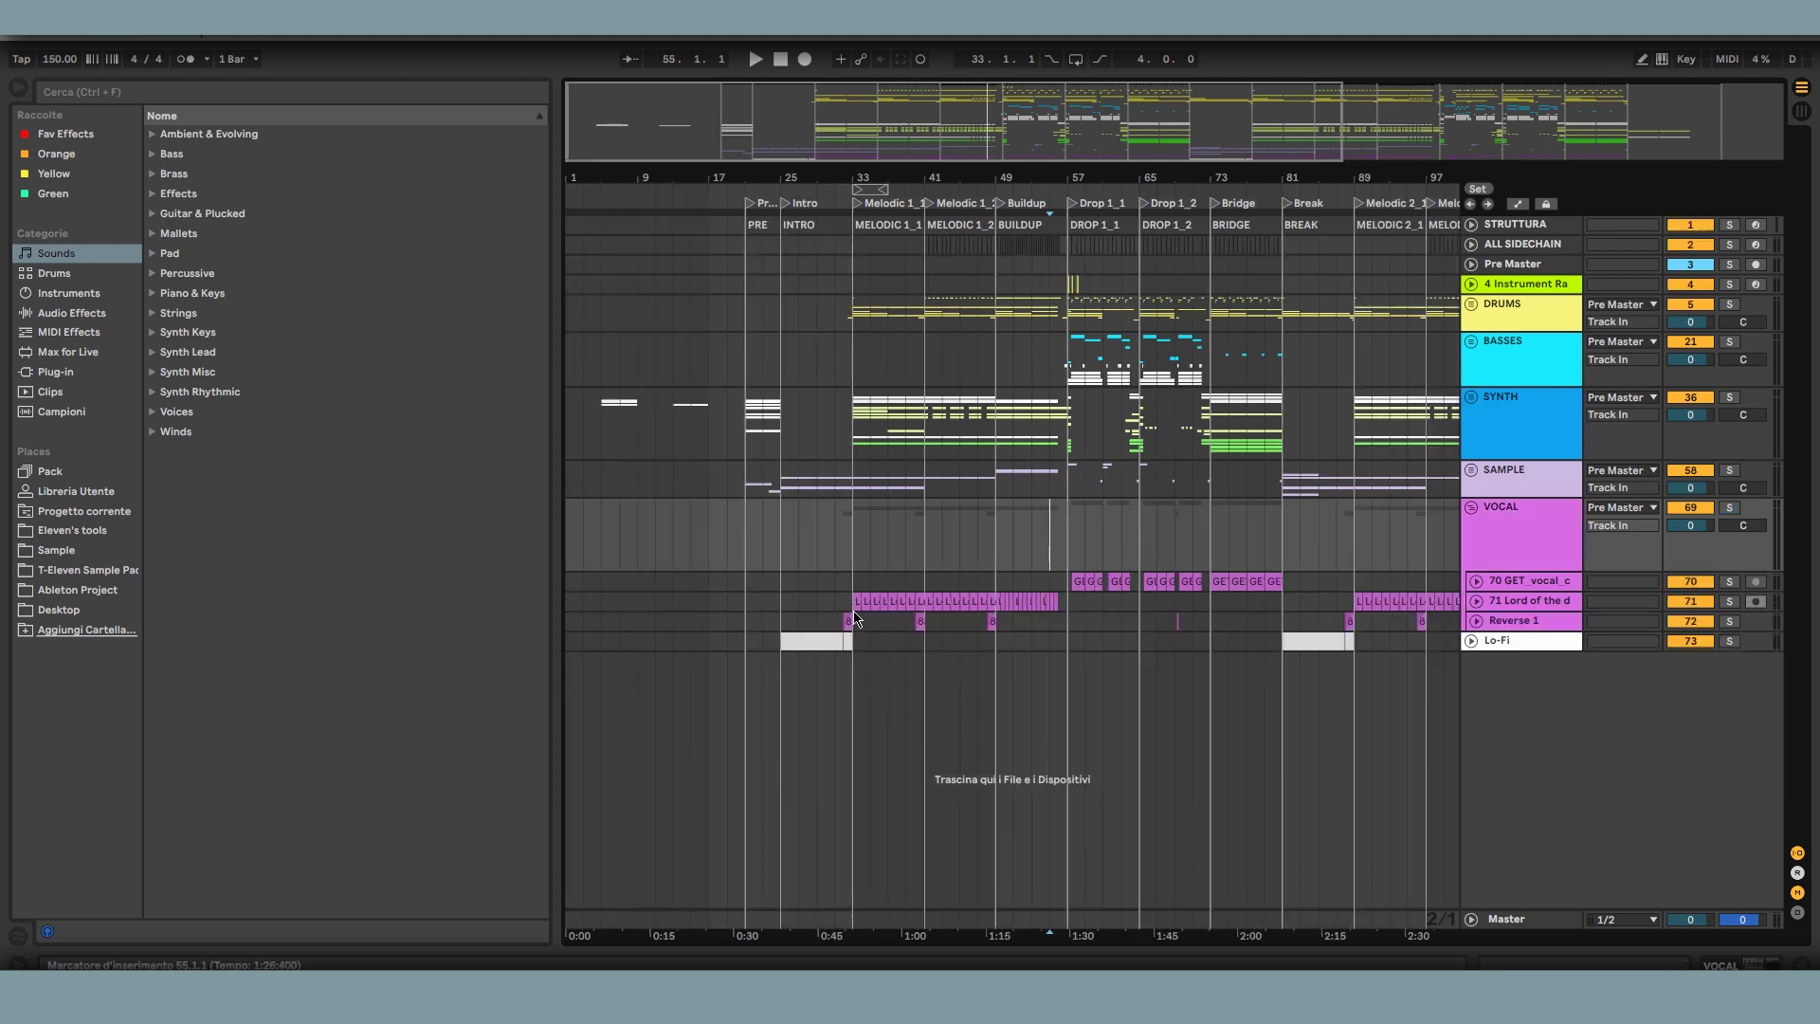
left_click(857, 603)
key("ctrl+c")
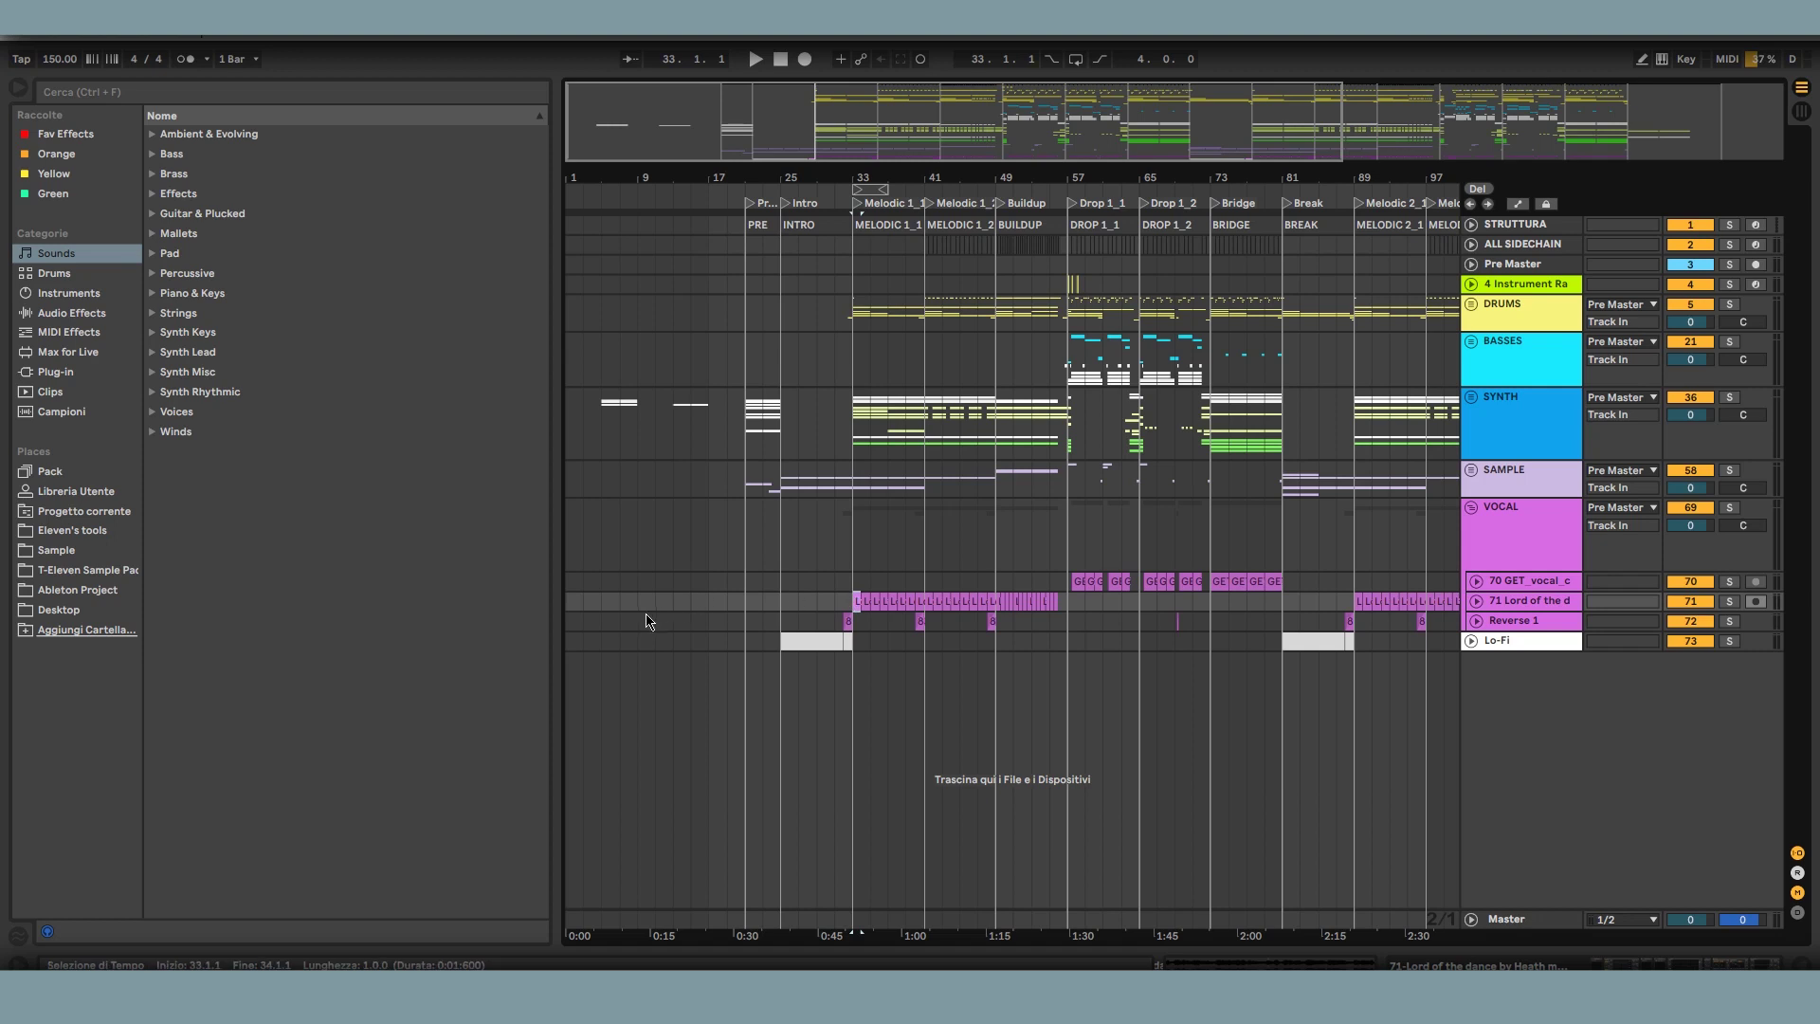
left_click(622, 605)
key("ctrl+v")
left_click_drag(600, 178, 658, 242)
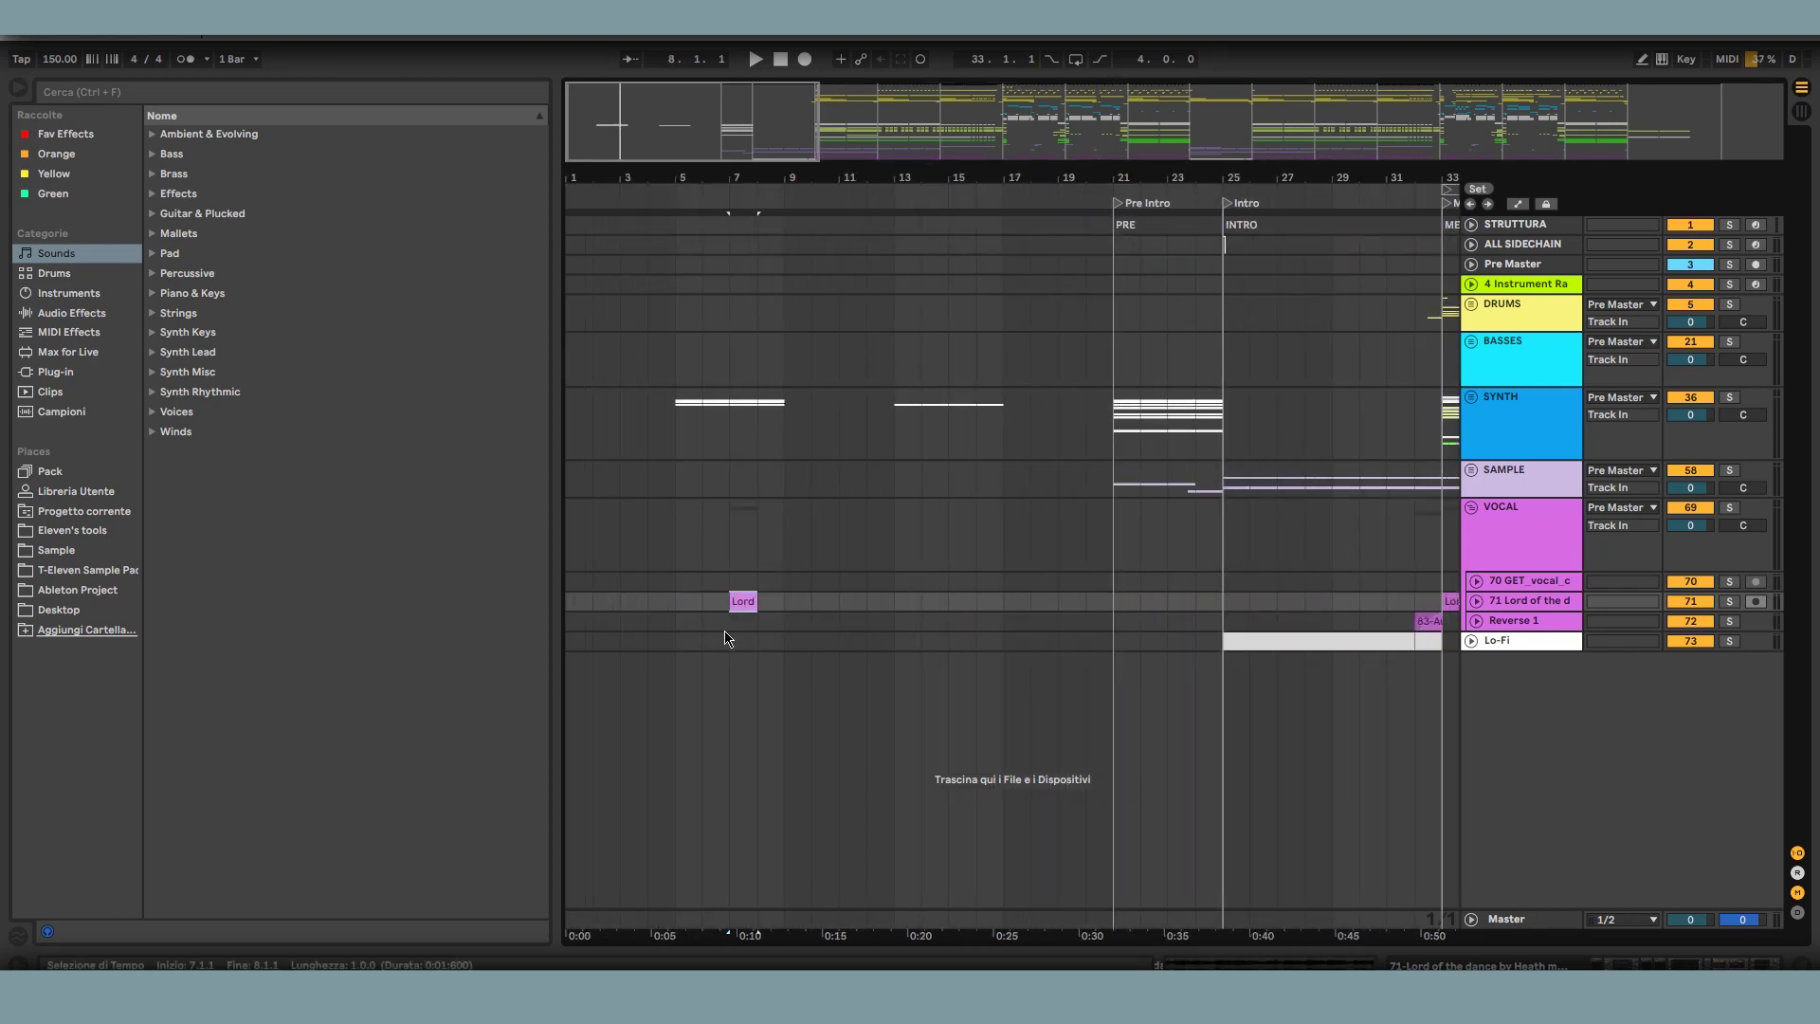
left_click_drag(742, 601, 794, 601)
key("space")
key("space")
key("u")
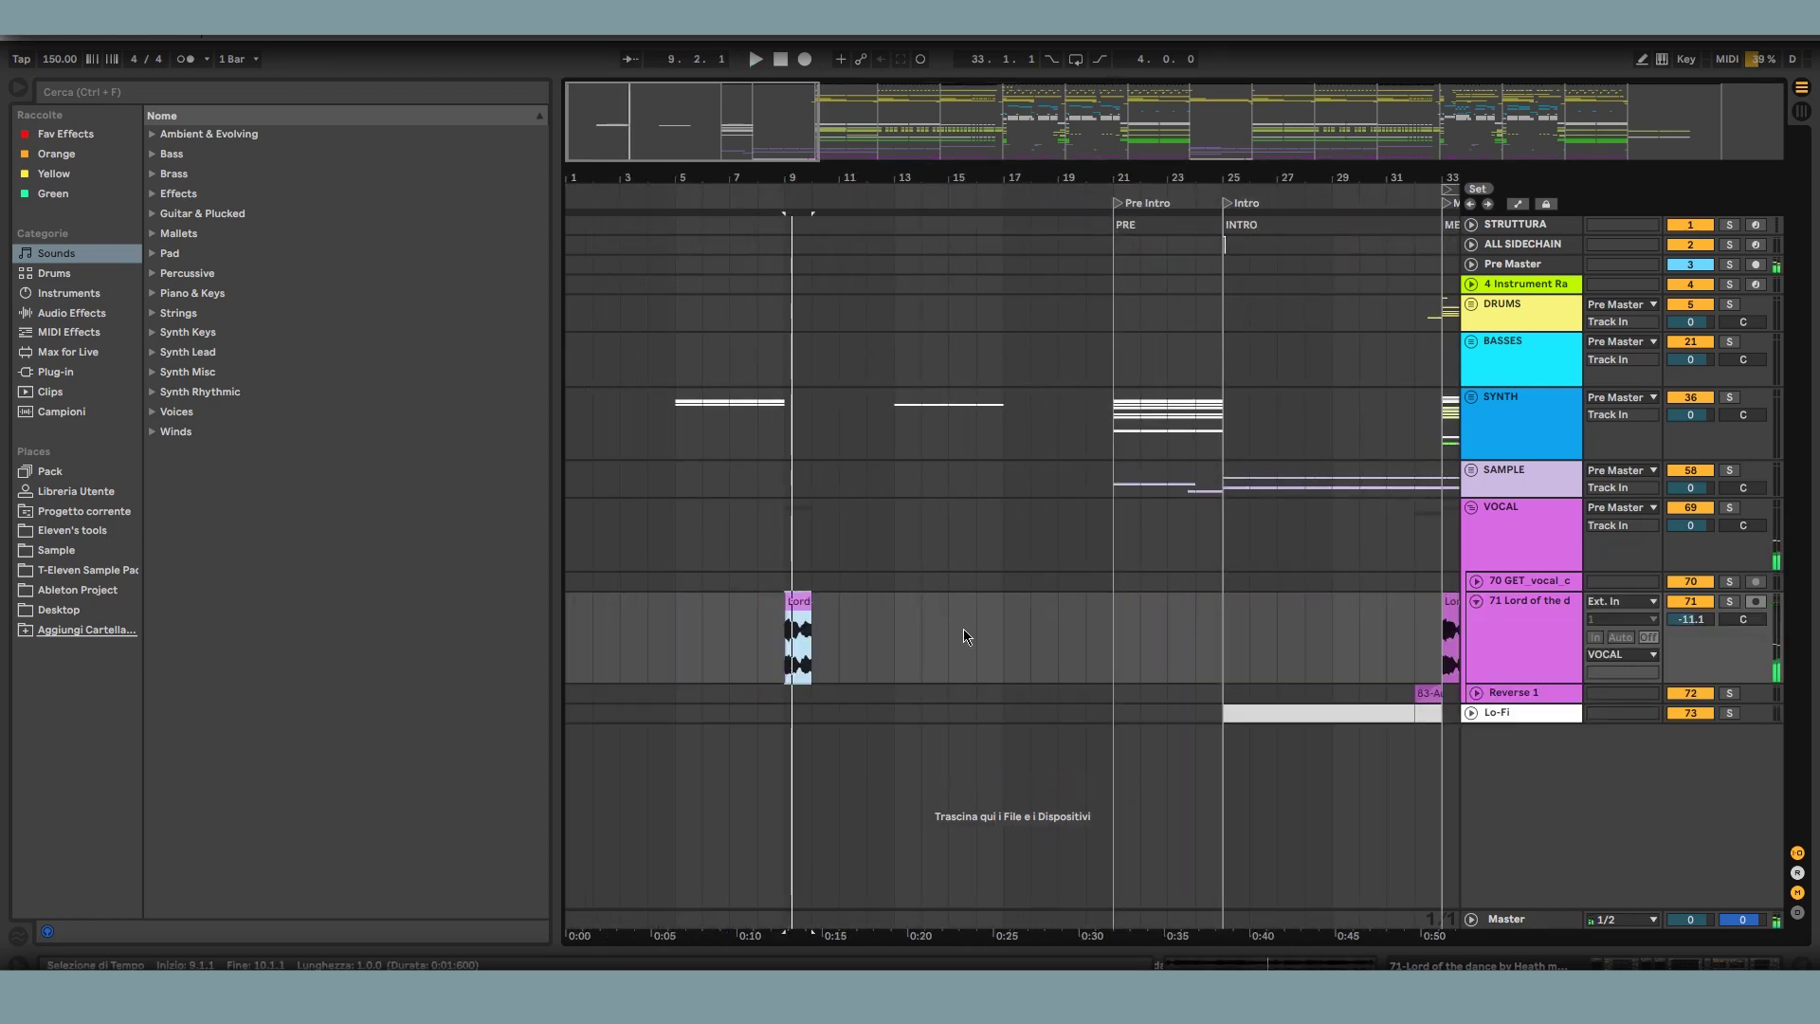
- Trim the copied clip at bar 9 down to its first part, ending at 9.1.3, and play it
scroll(847, 628, "up", 5)
left_click_drag(574, 626, 863, 650)
key("Delete")
left_click(689, 623)
key("space")
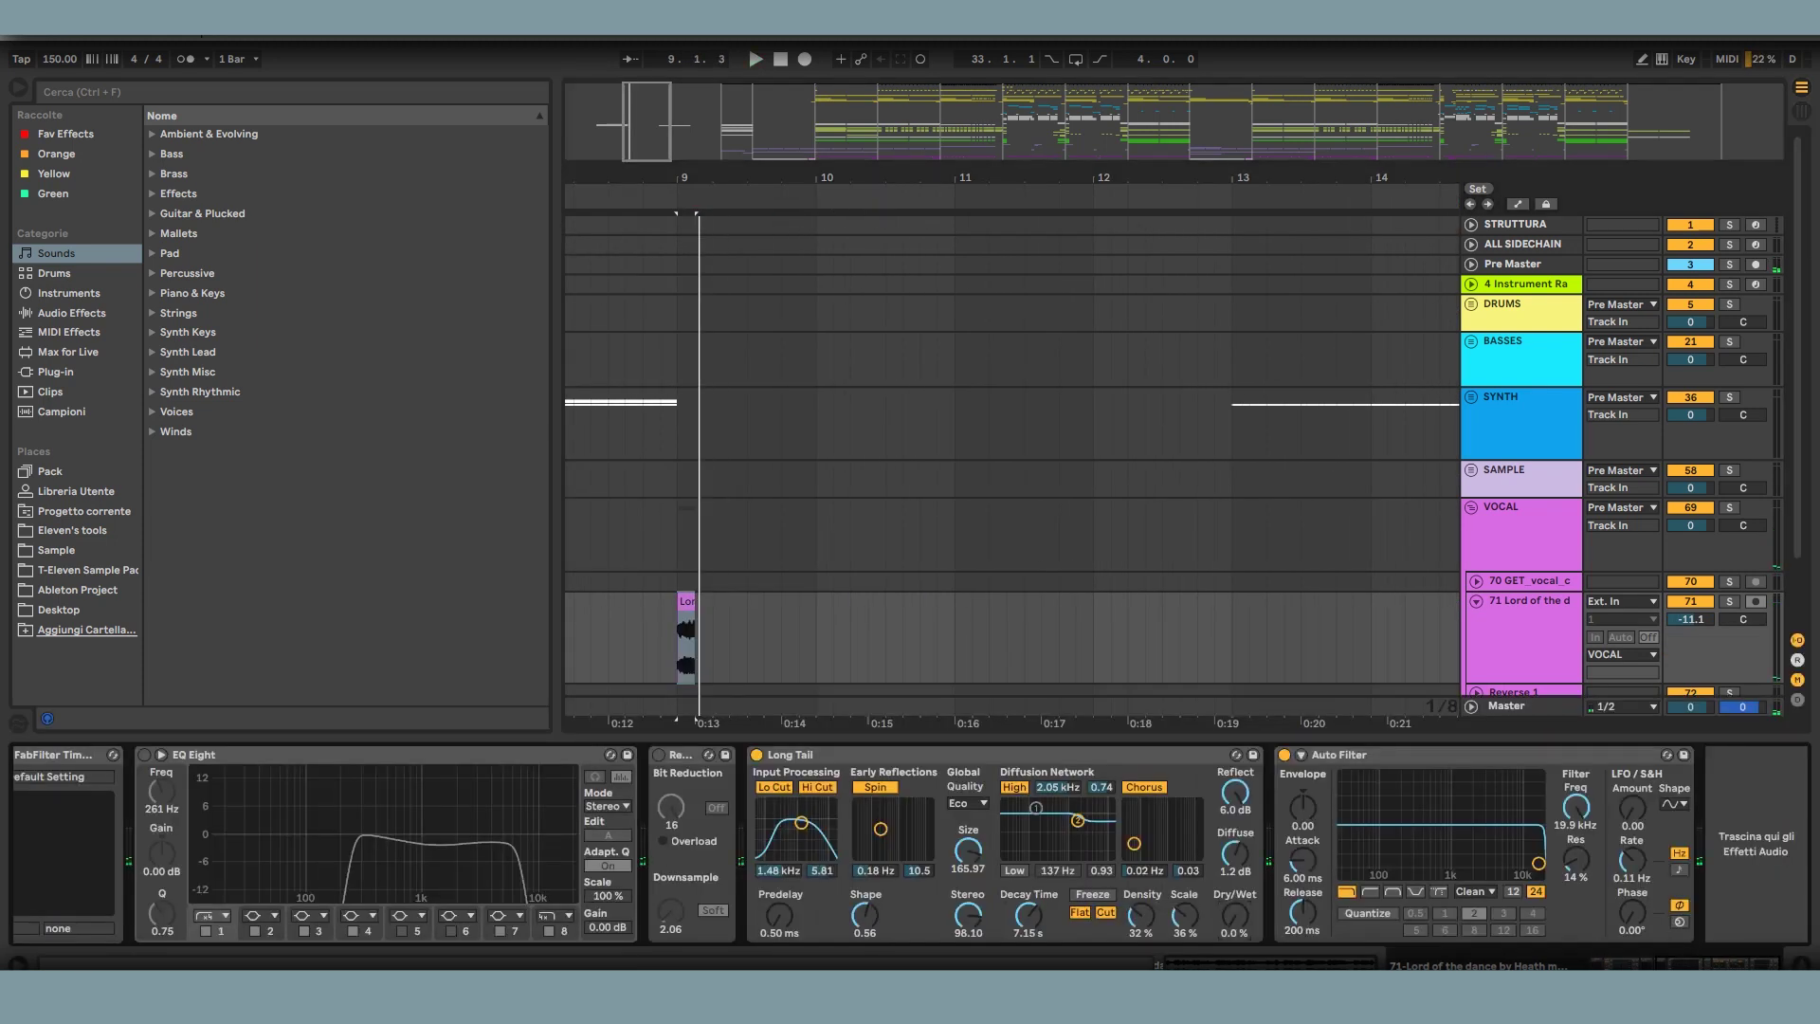
- Raise the Dry/Wet of the Long Tail reverb to about 69% and play the short clip with it
left_click_drag(1235, 916, 1235, 903)
key("space")
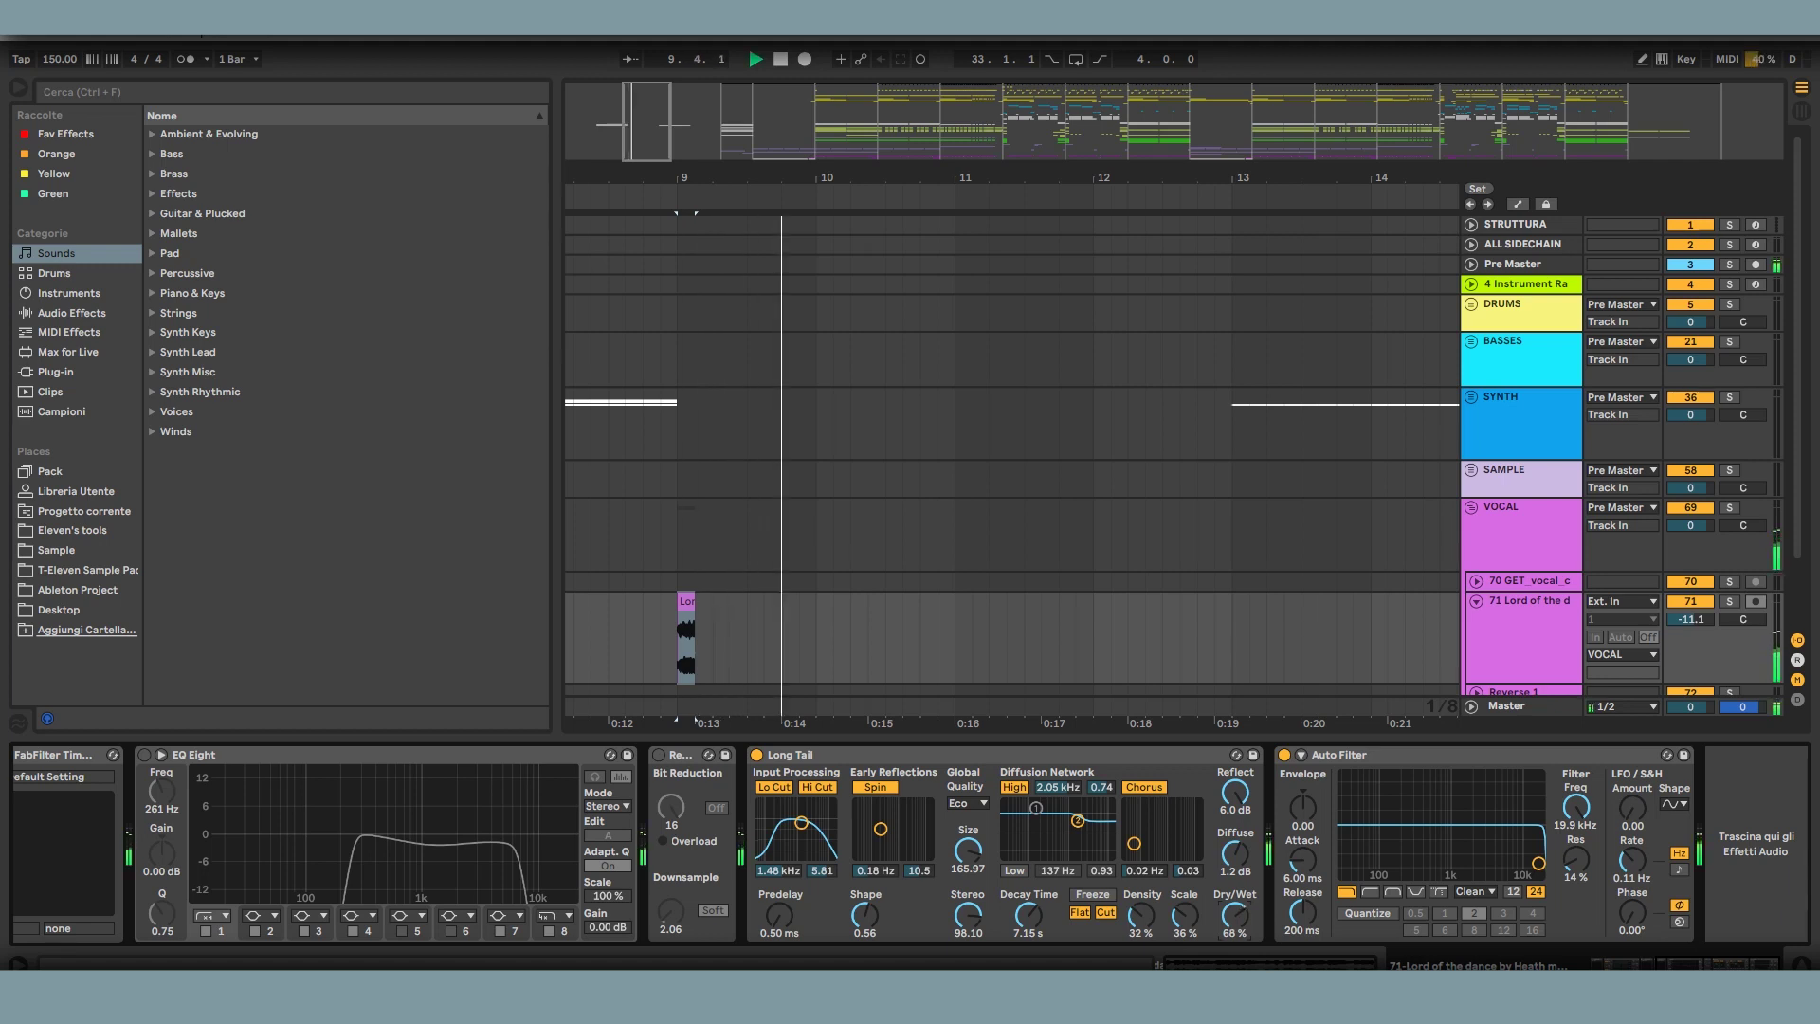
key("space")
left_click(1806, 961)
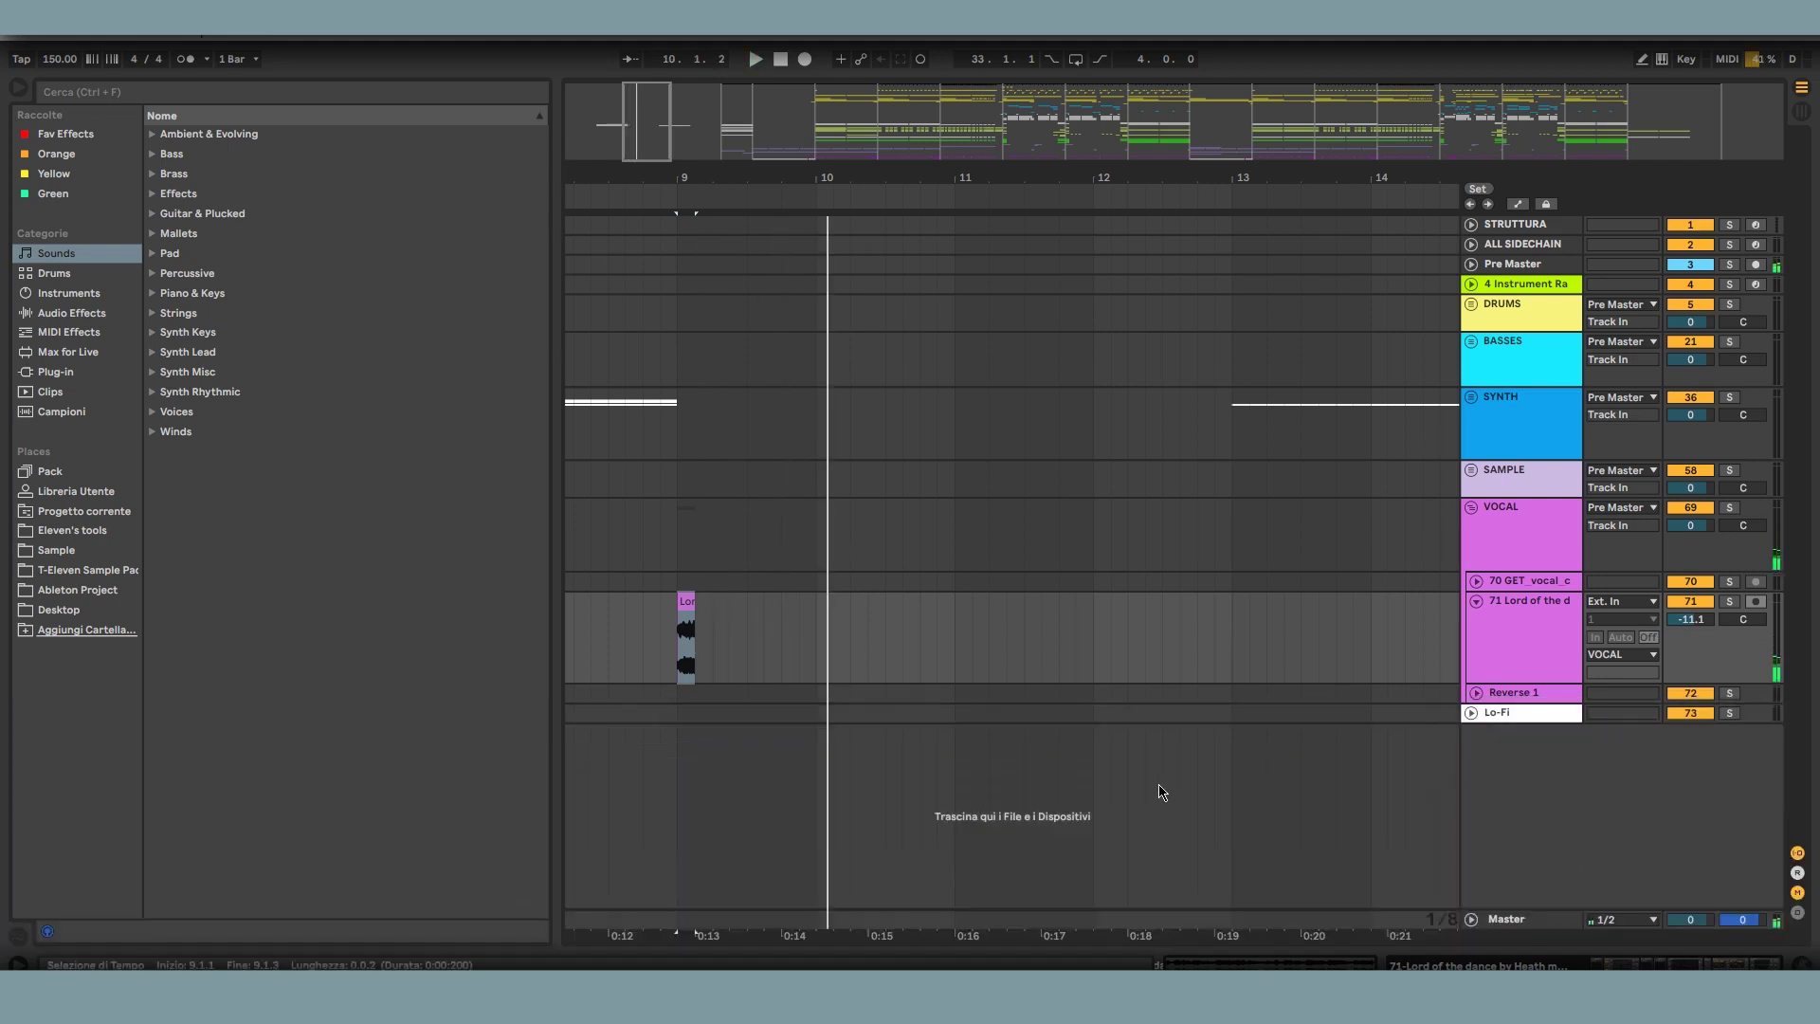
- Insert an audio track below the Lord of the dance track and set its audio input to 71-Lord of the dance
right_click(1505, 652)
left_click(1571, 412)
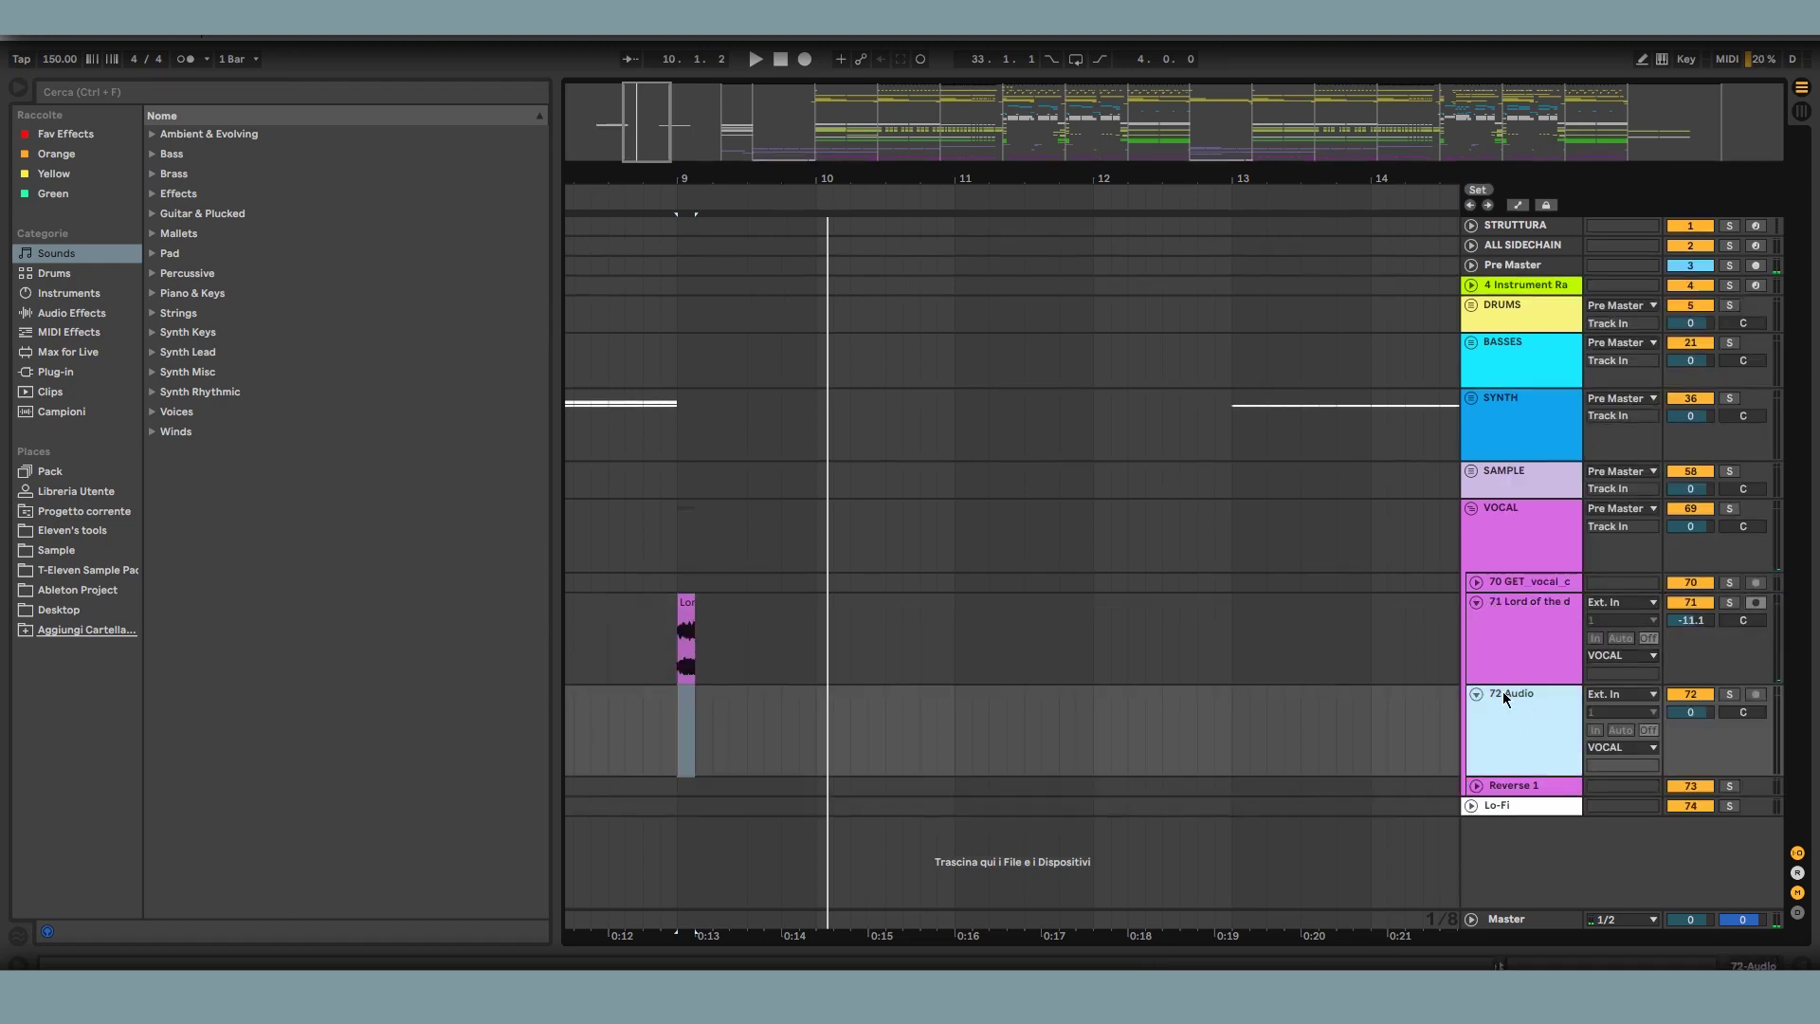
left_click(1600, 700)
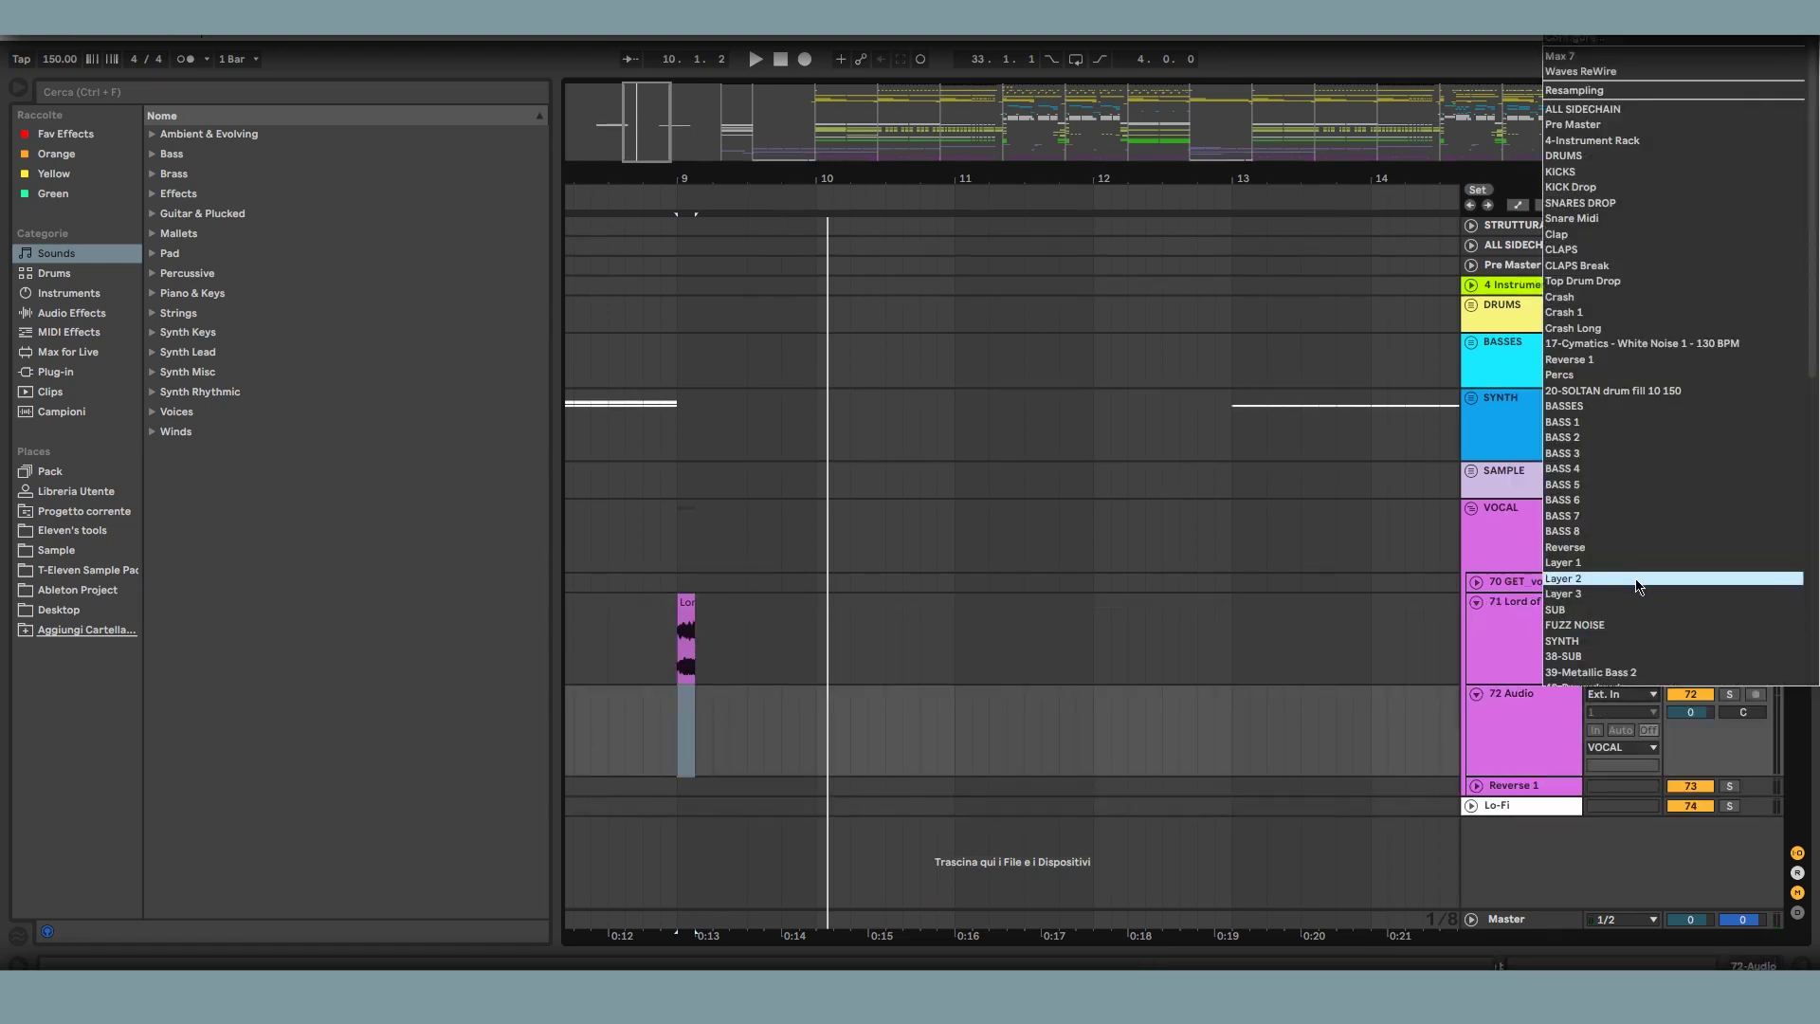
key("7")
key("1")
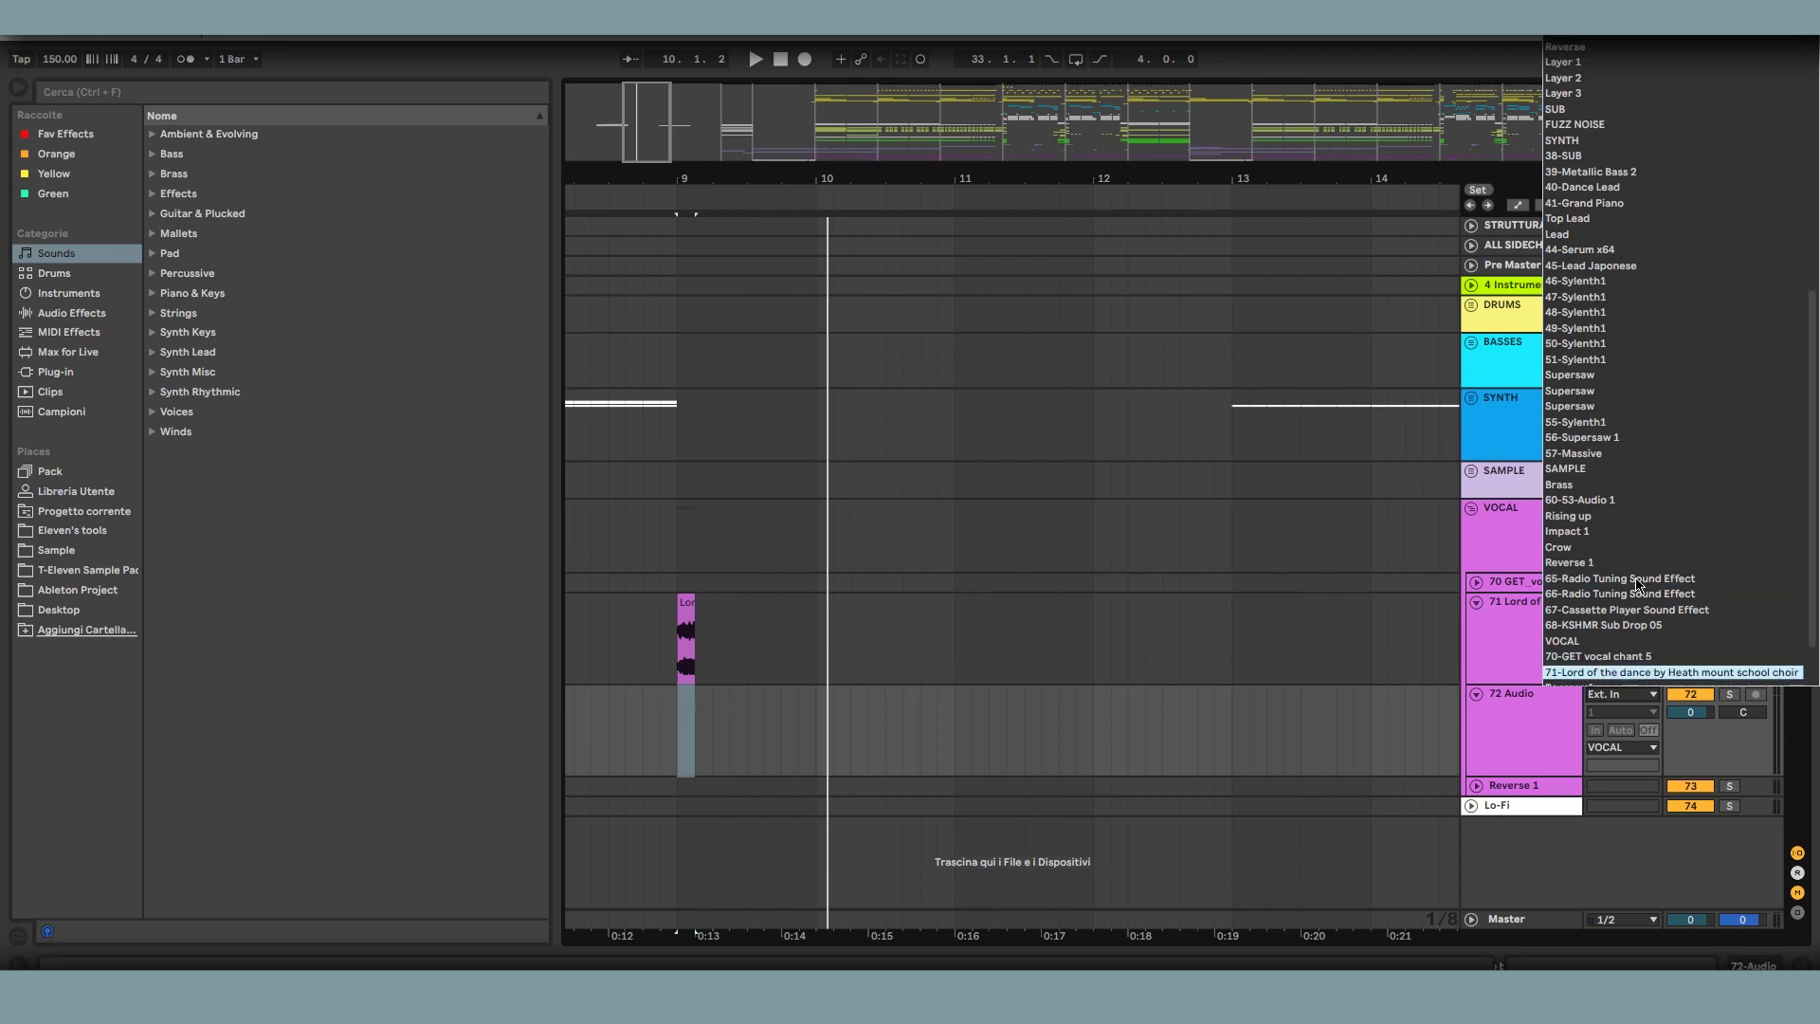
key("Escape")
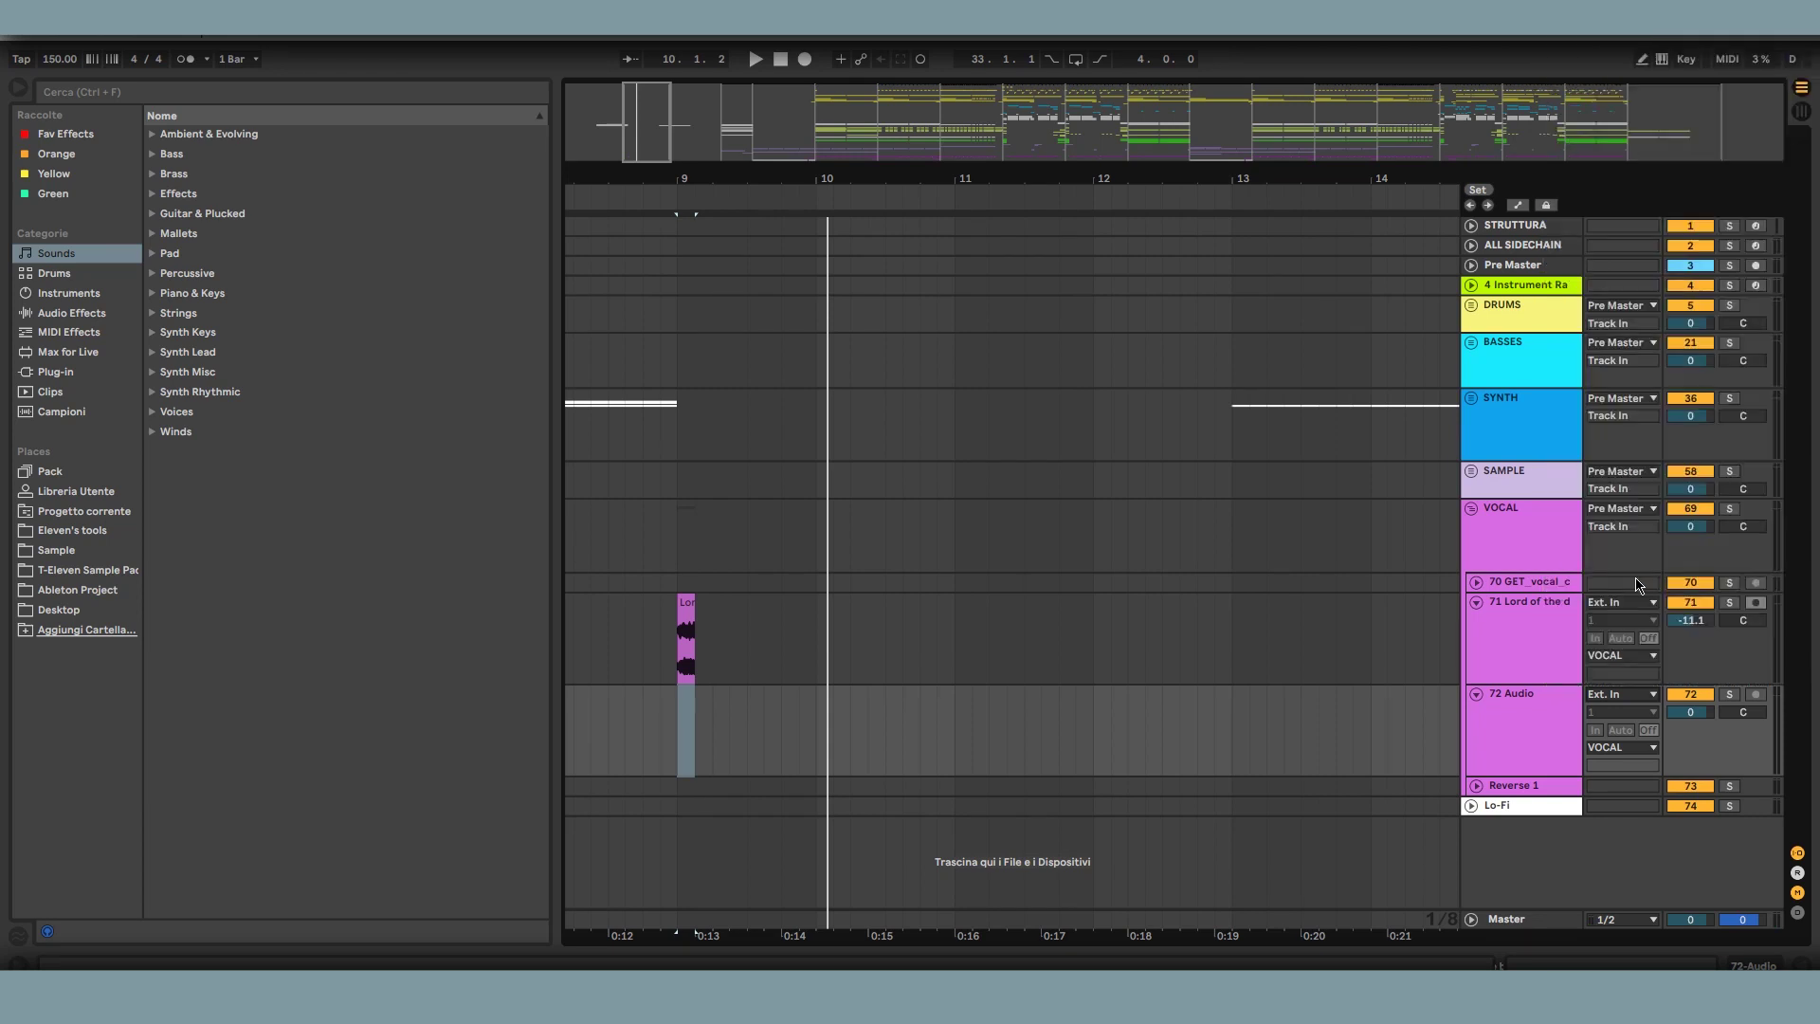
- Rename the Lord of the dance track as sds
right_click(1525, 630)
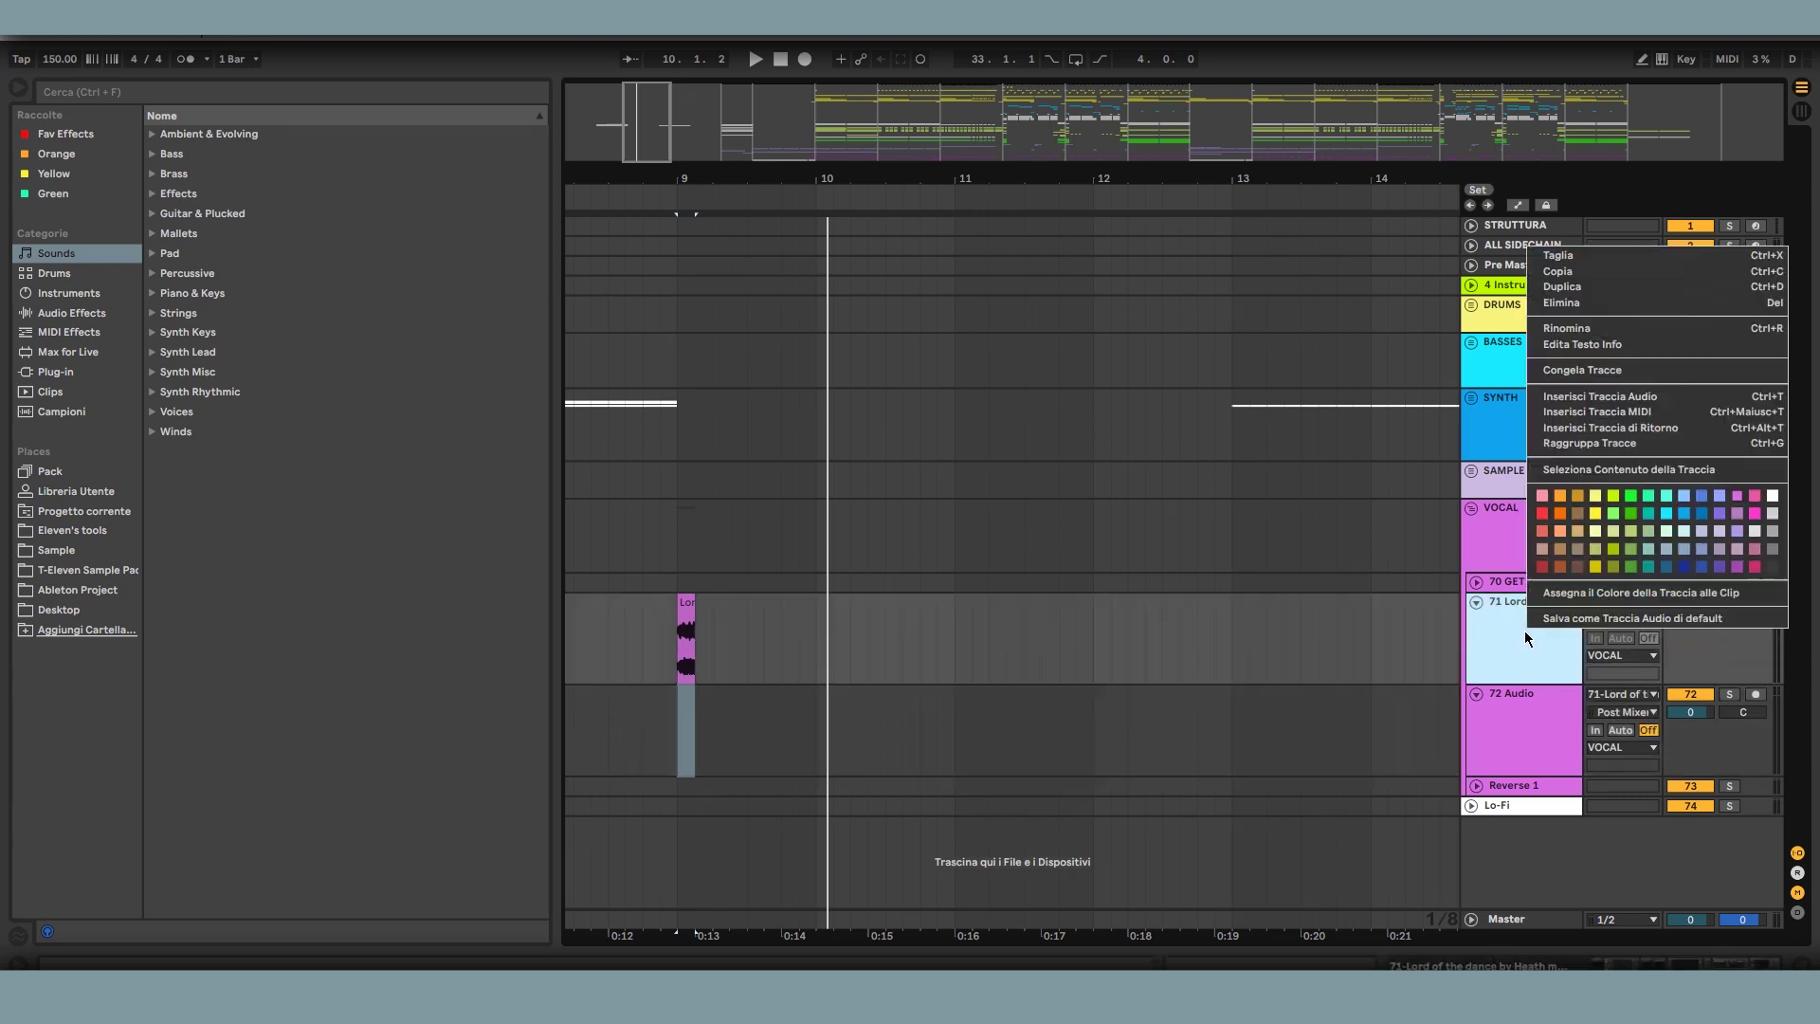
left_click(1595, 333)
type("sds")
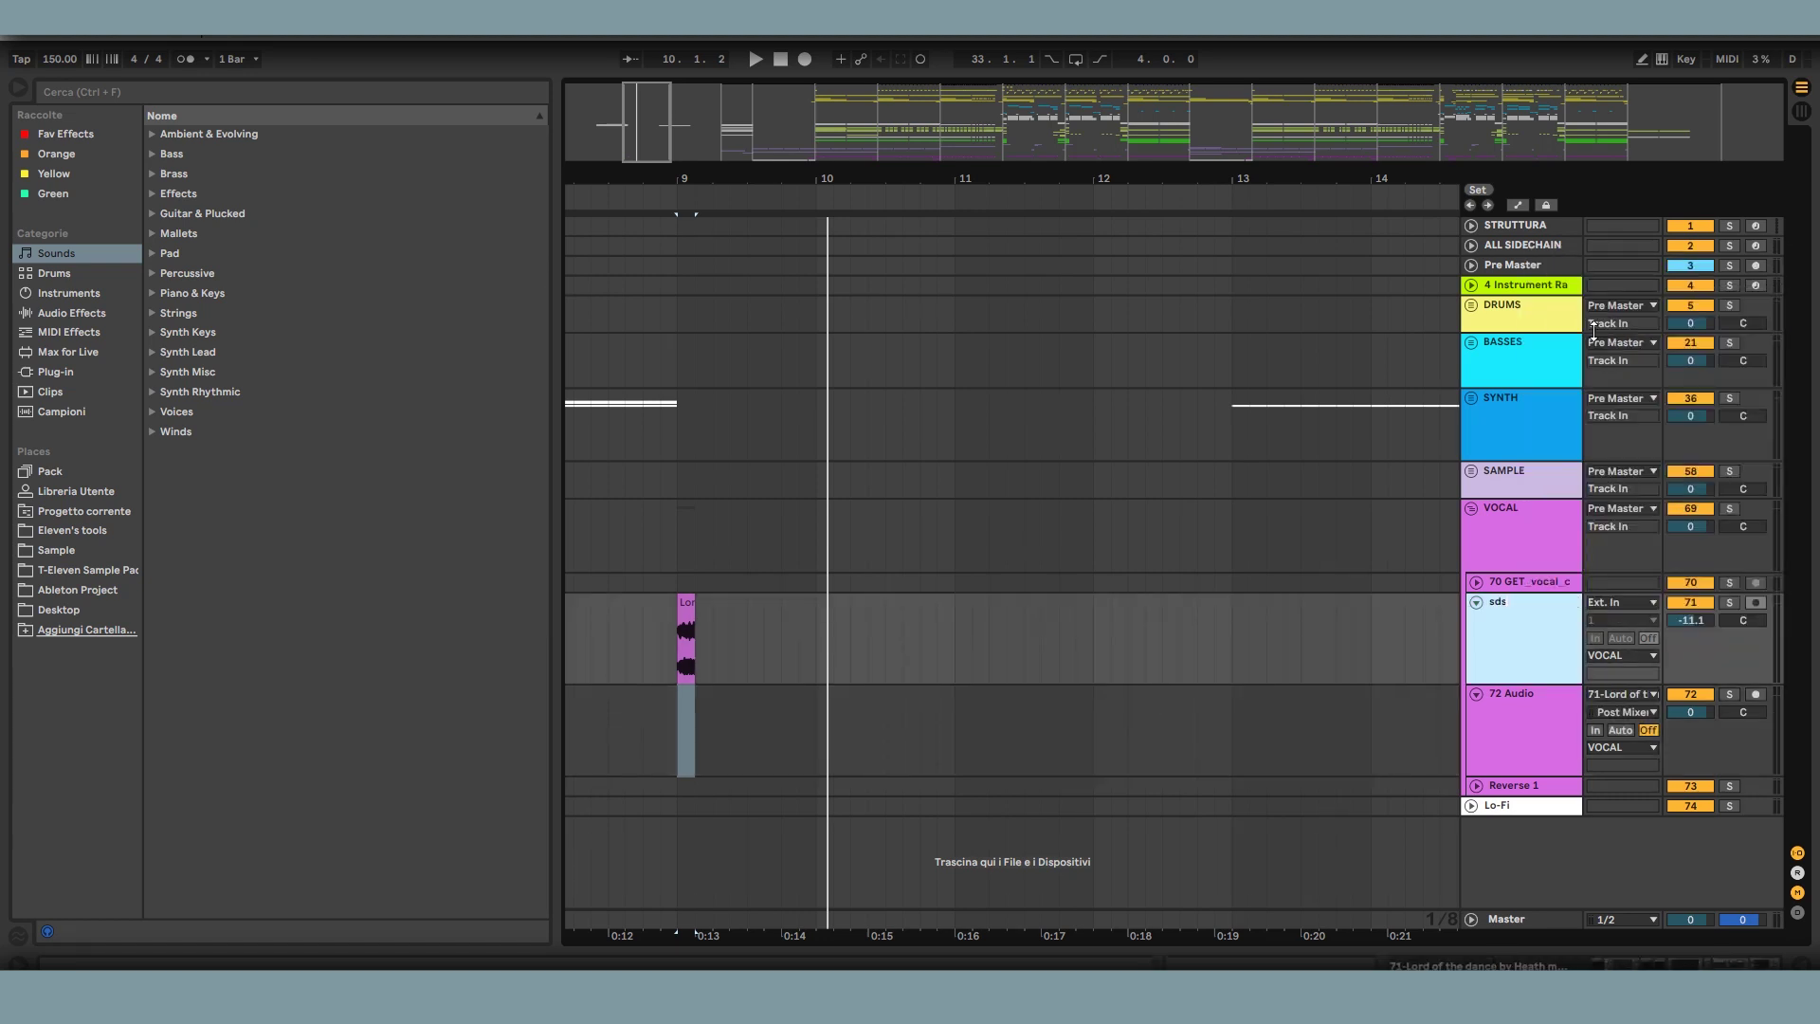
key("Return")
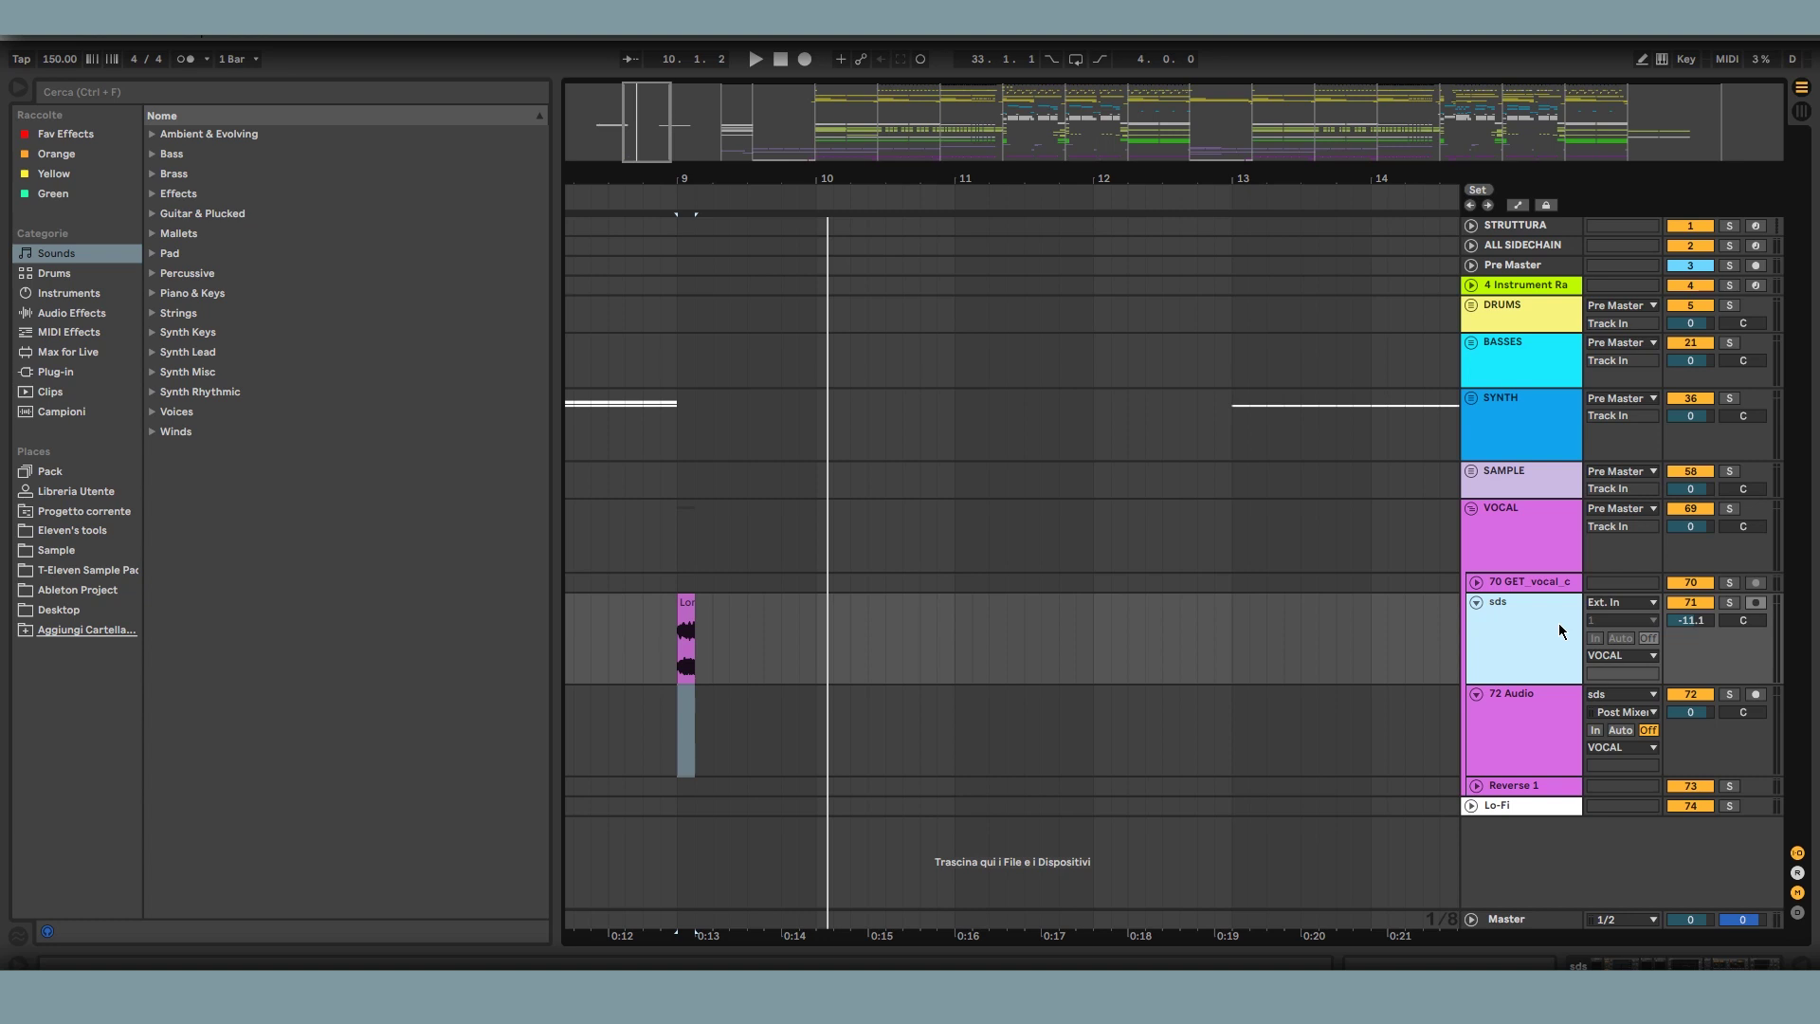
- Rename the sds track as "# Vocal"
key("ctrl+r")
key("BackSpace")
type("# Vocal")
key("Return")
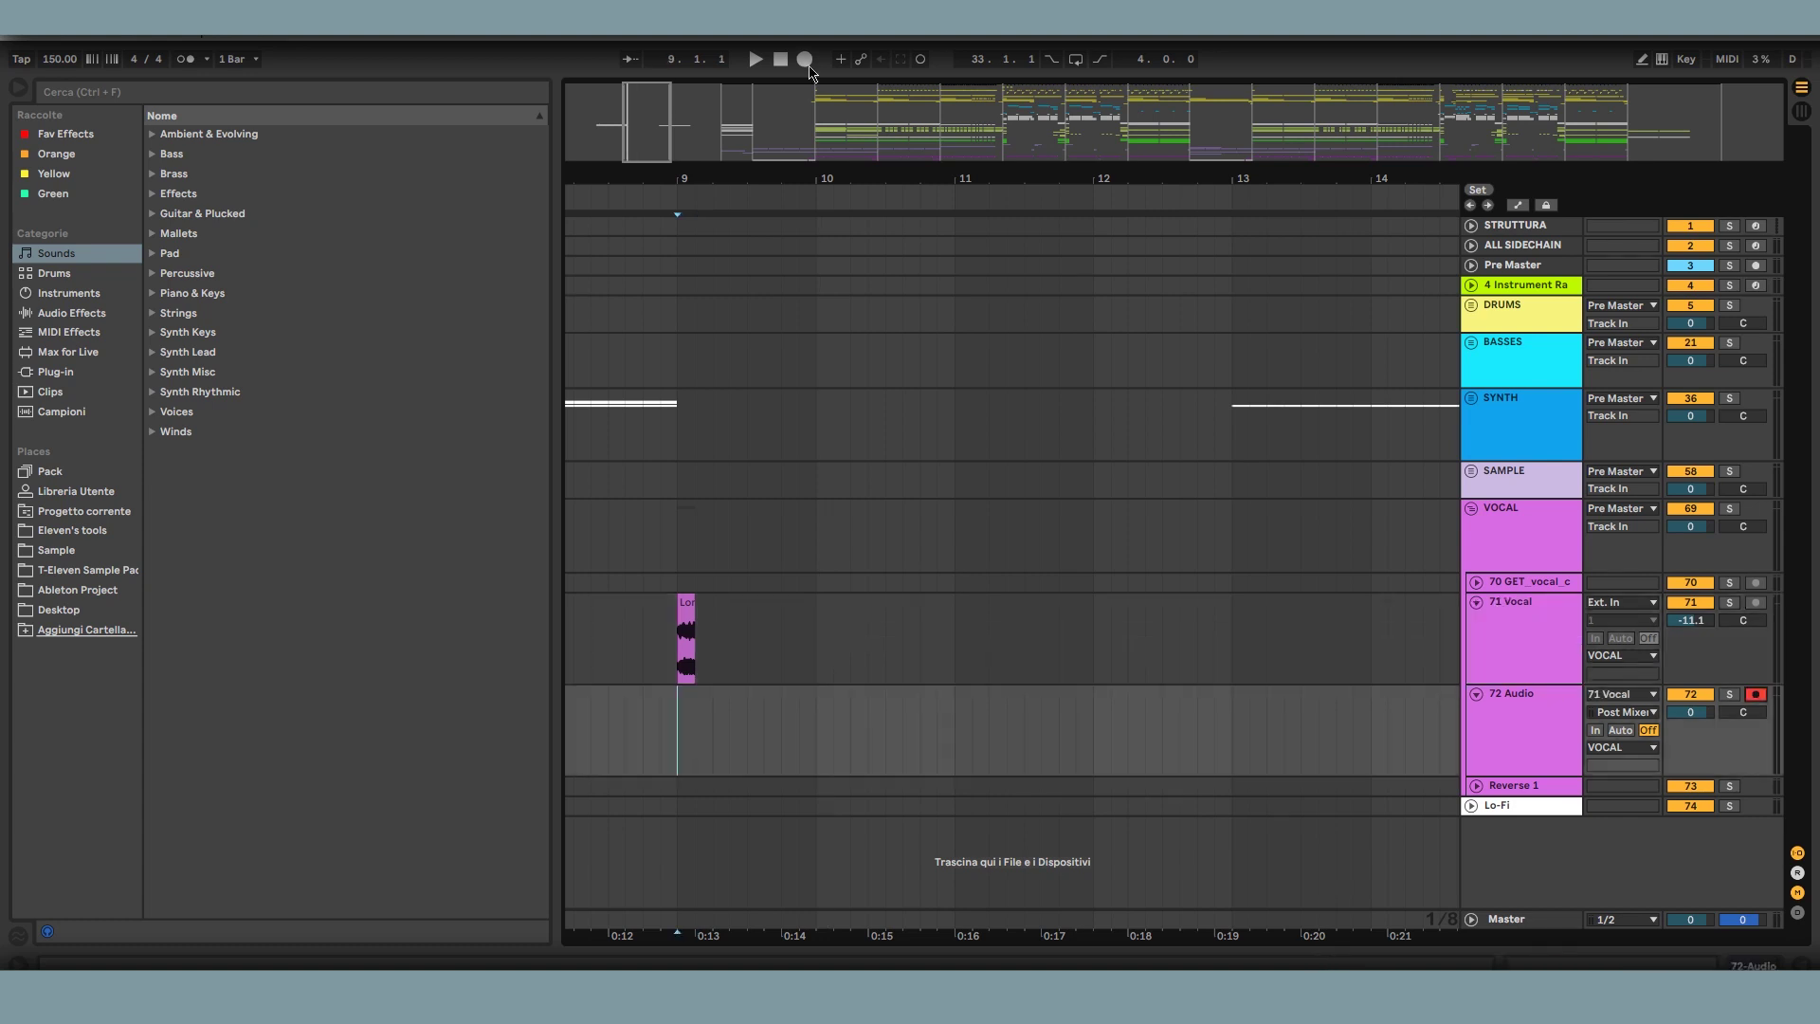
- Record the Vocal track's reverberated output from bar 9 onto the 72 Audio track and play the recording soloed
left_click(807, 63)
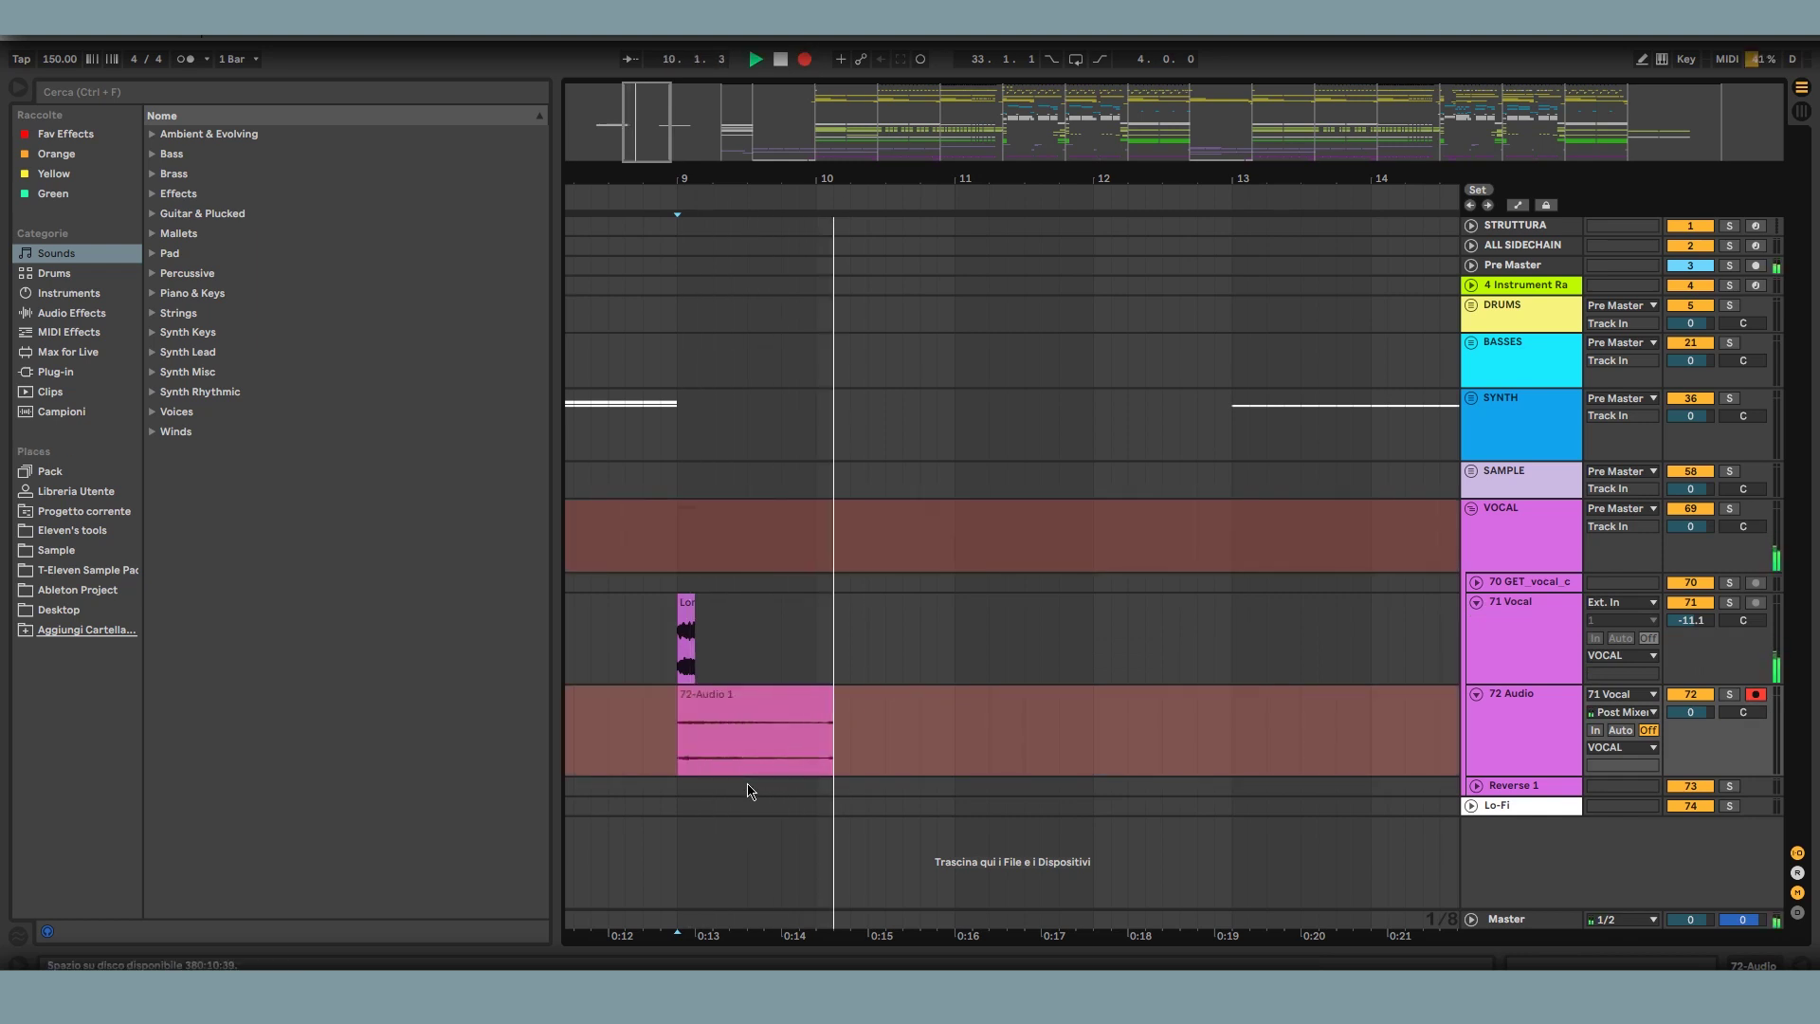
key("space")
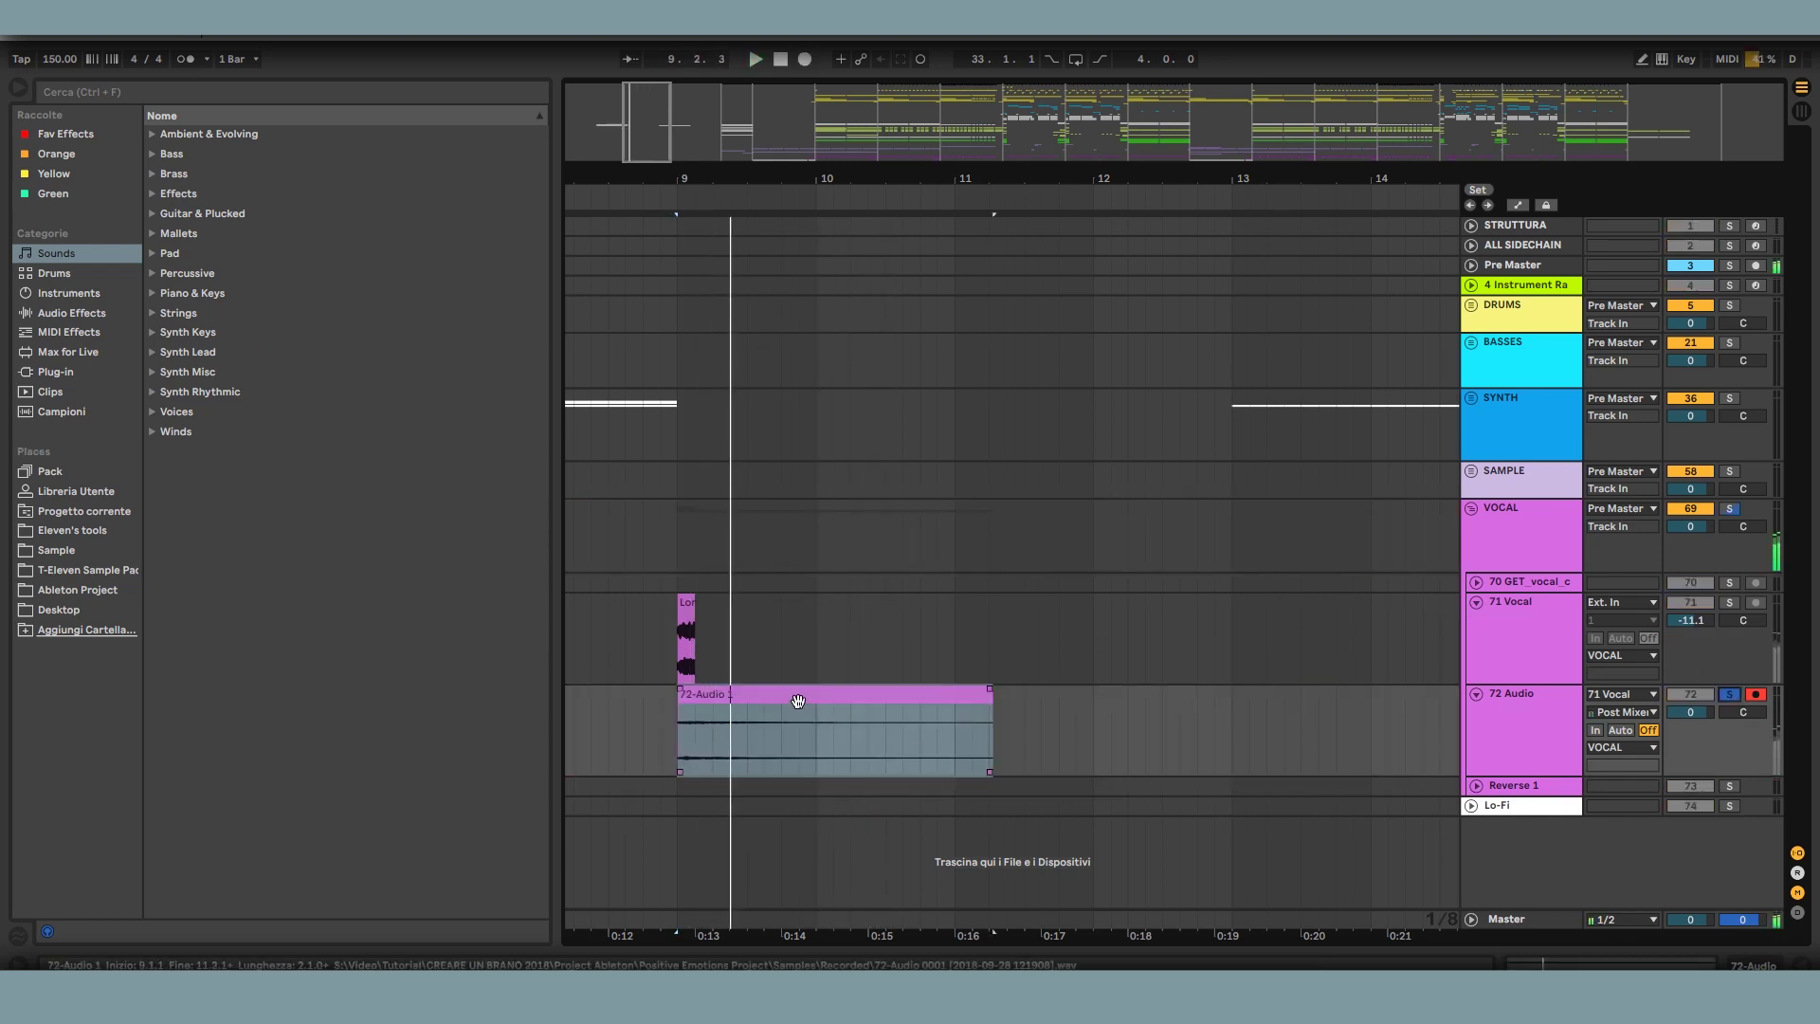
key("space")
left_click(798, 701)
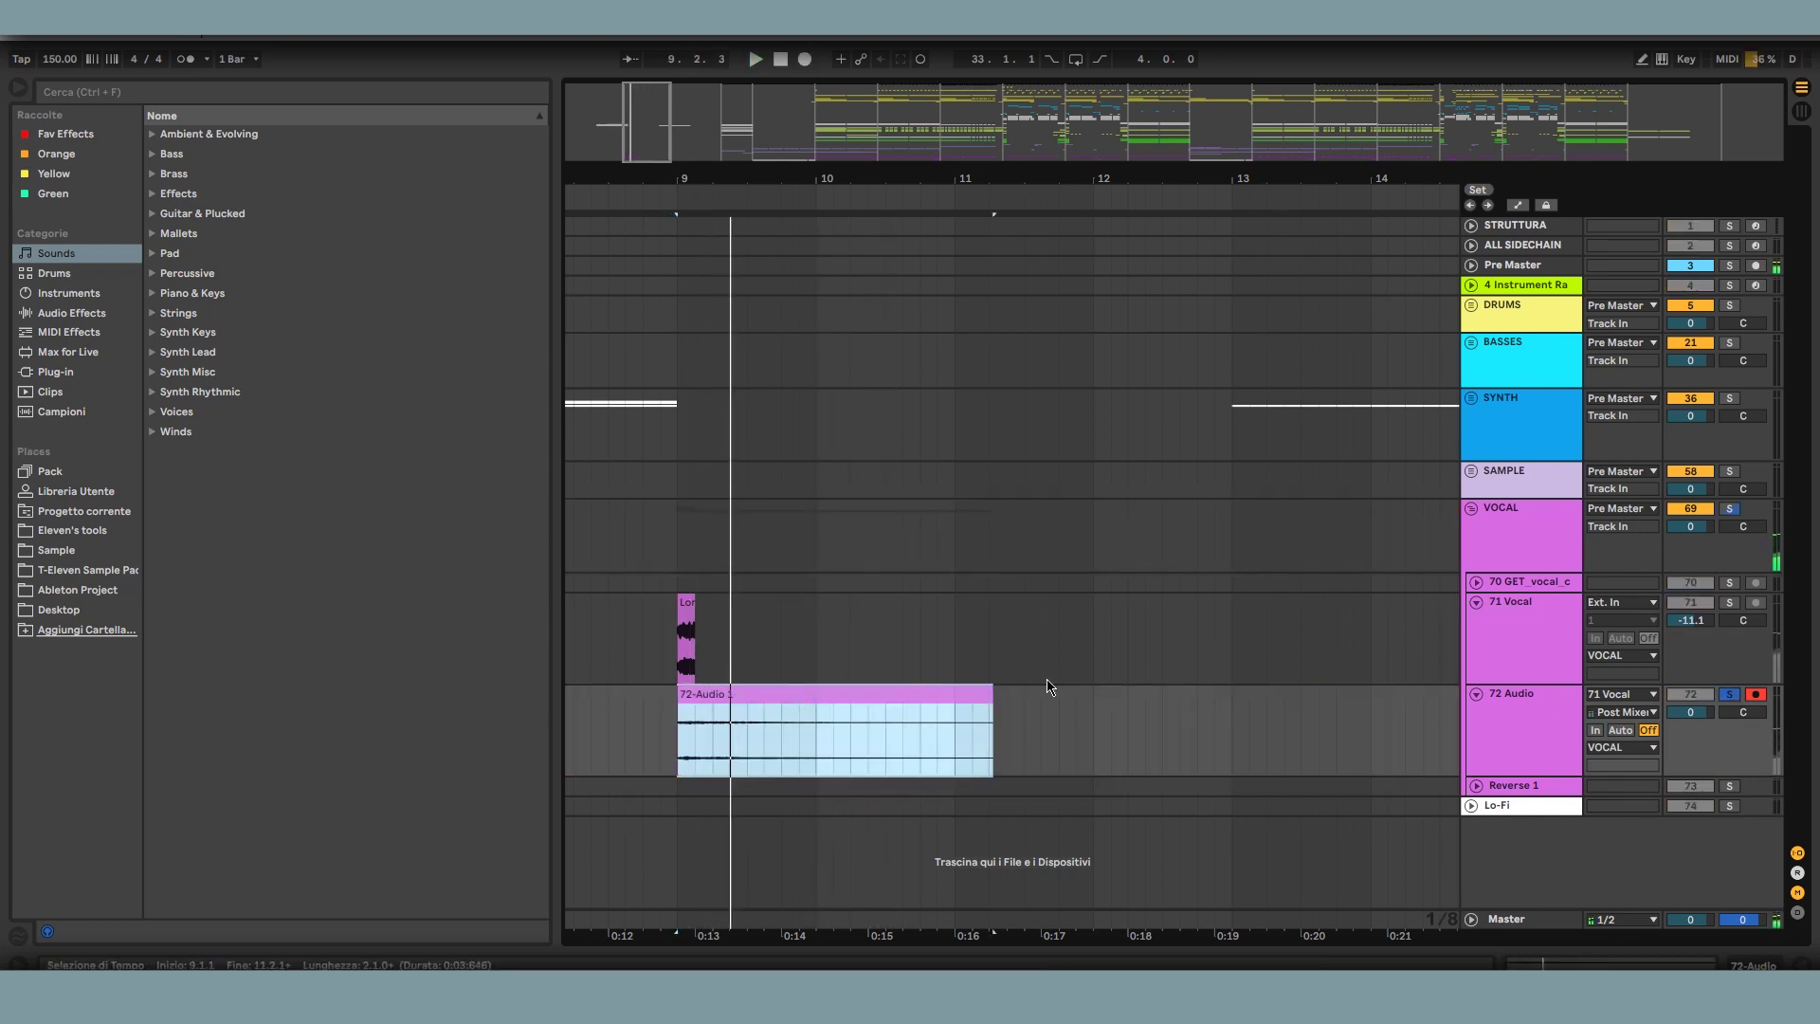
- Check the Vocal track's effects, try to delete the short source clip and cut the recording's end, and undo the edits
double_click(1544, 622)
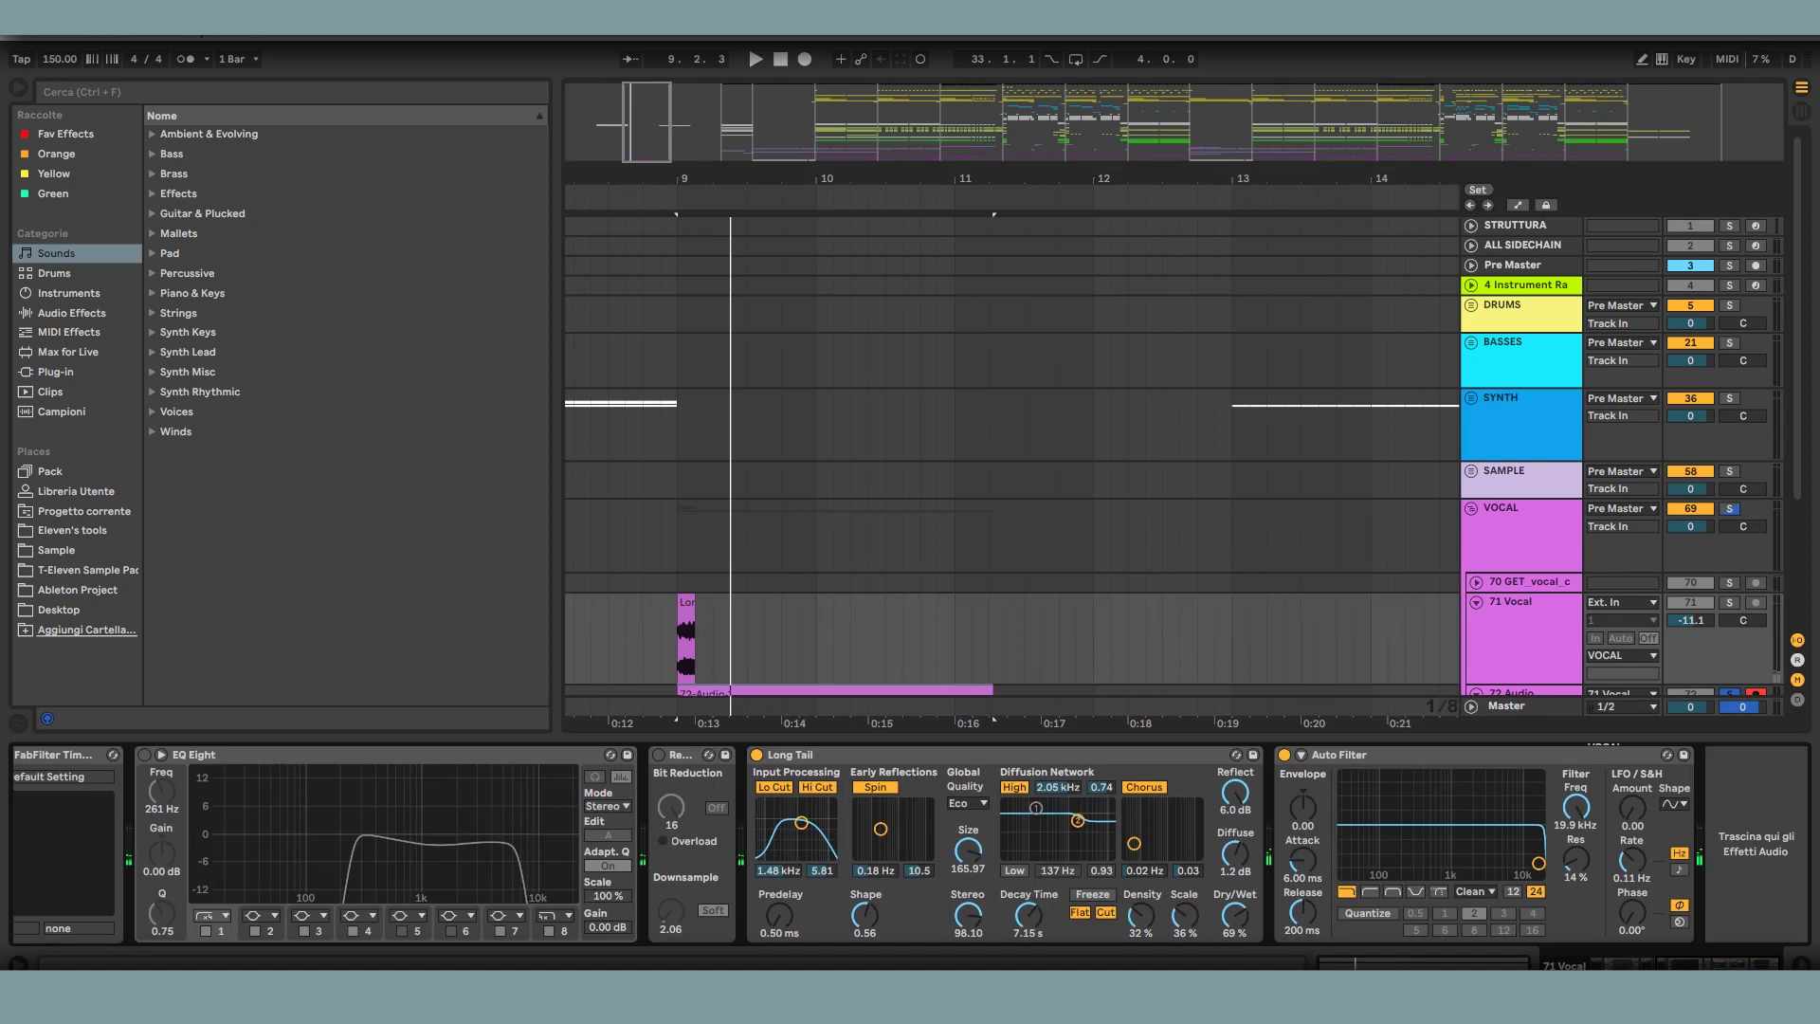
left_click(1801, 964)
left_click_drag(610, 644, 727, 669)
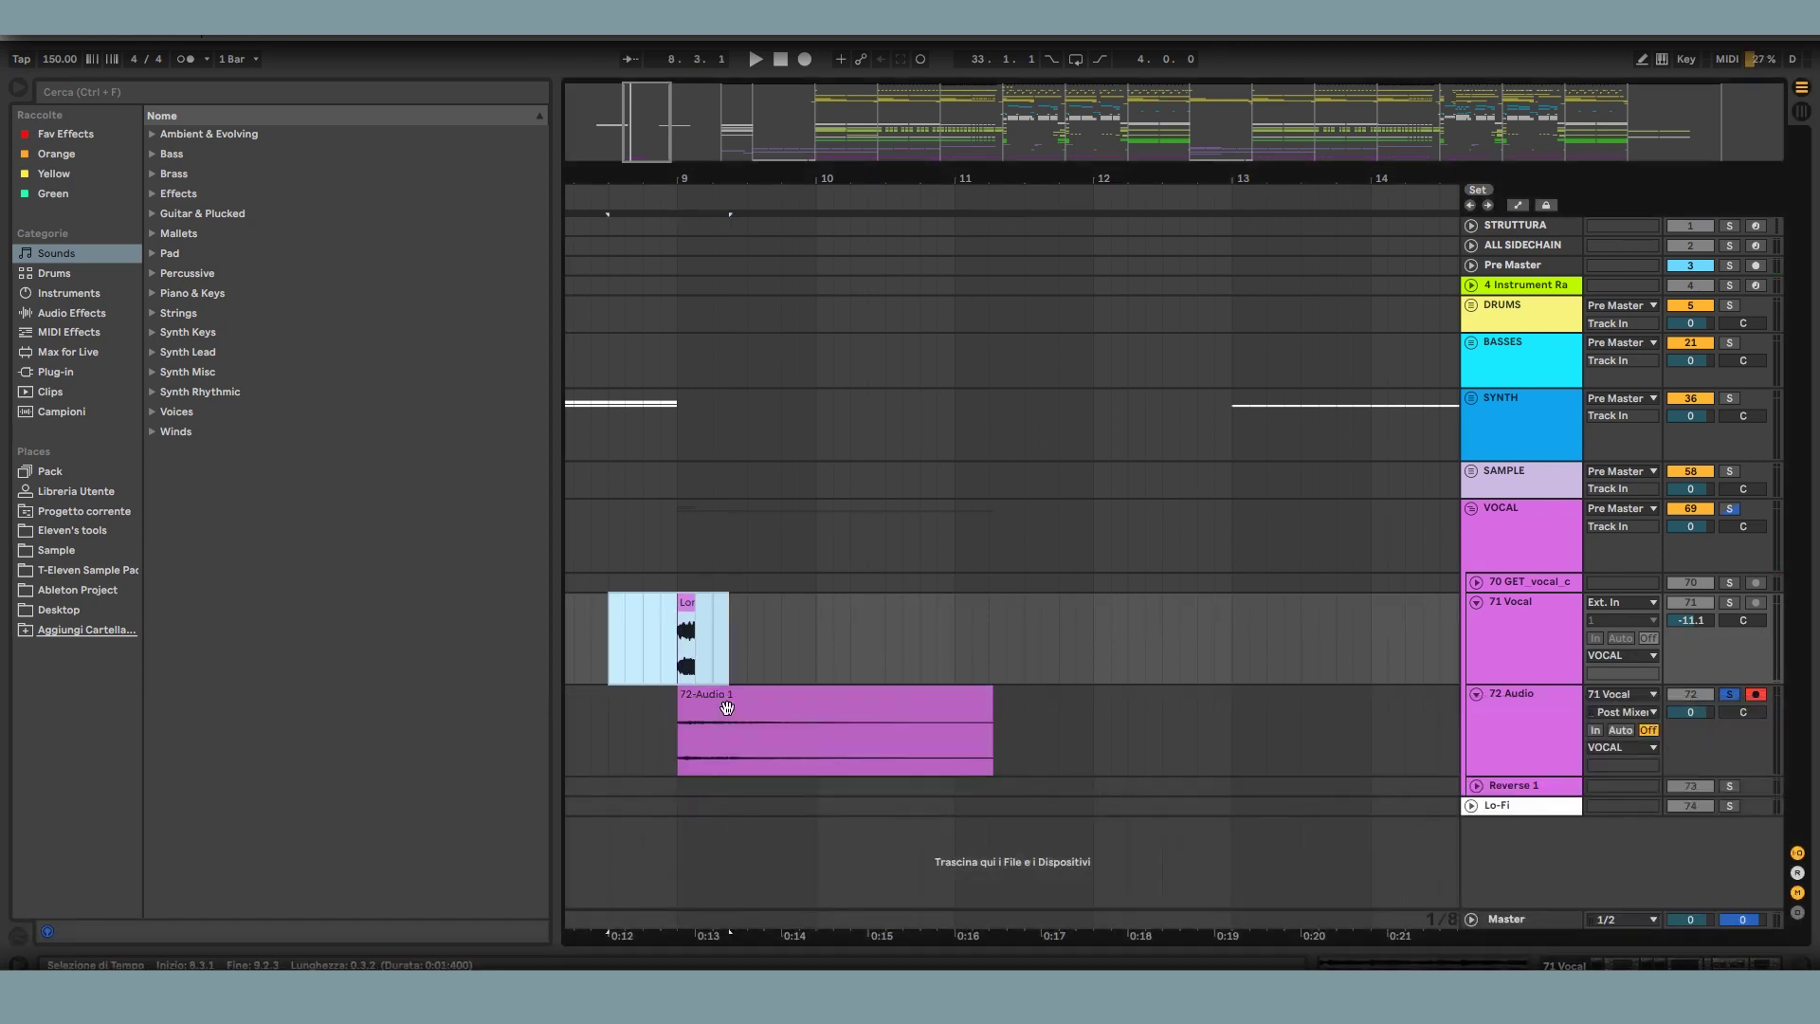
key("Delete")
left_click(834, 695)
left_click_drag(991, 696, 955, 698)
left_click(938, 749)
key("ctrl+z")
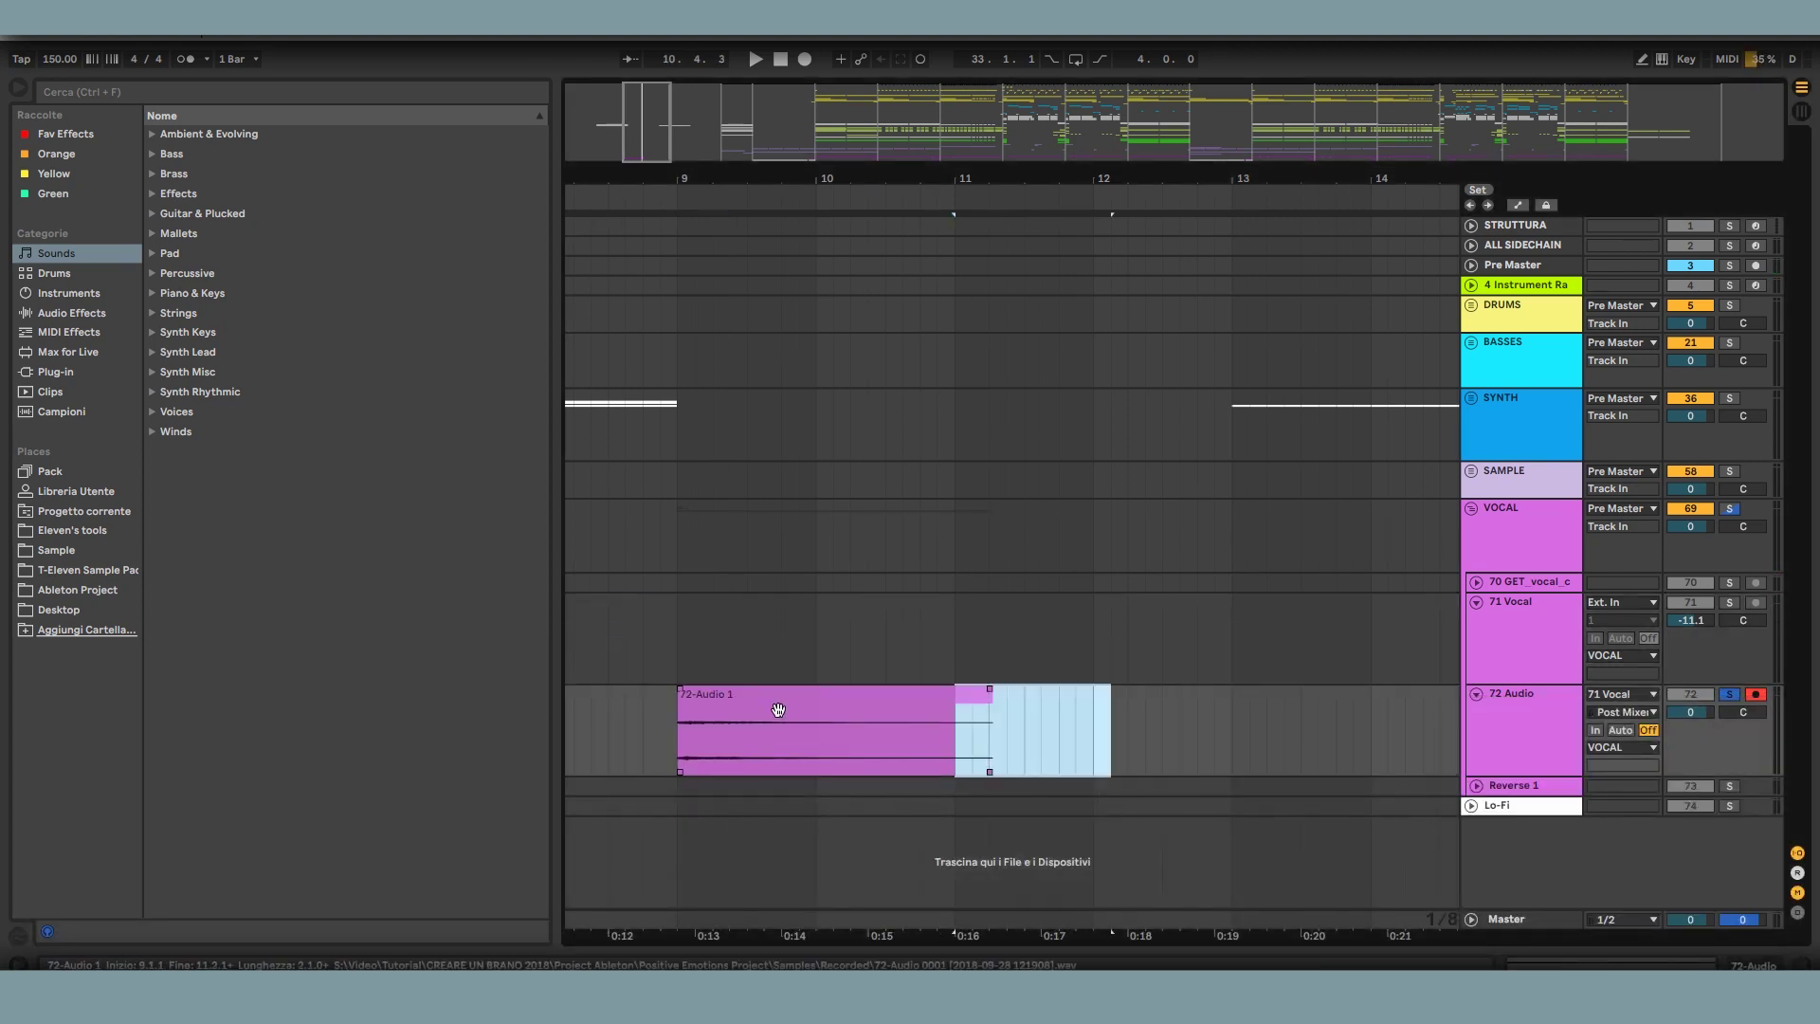
key("ctrl+z")
- Delete the start of the recording that overlaps the short Vocal clip, and delete that Vocal clip as well
left_click(678, 659)
scroll(676, 664, "up", 5)
left_click_drag(743, 743, 680, 747)
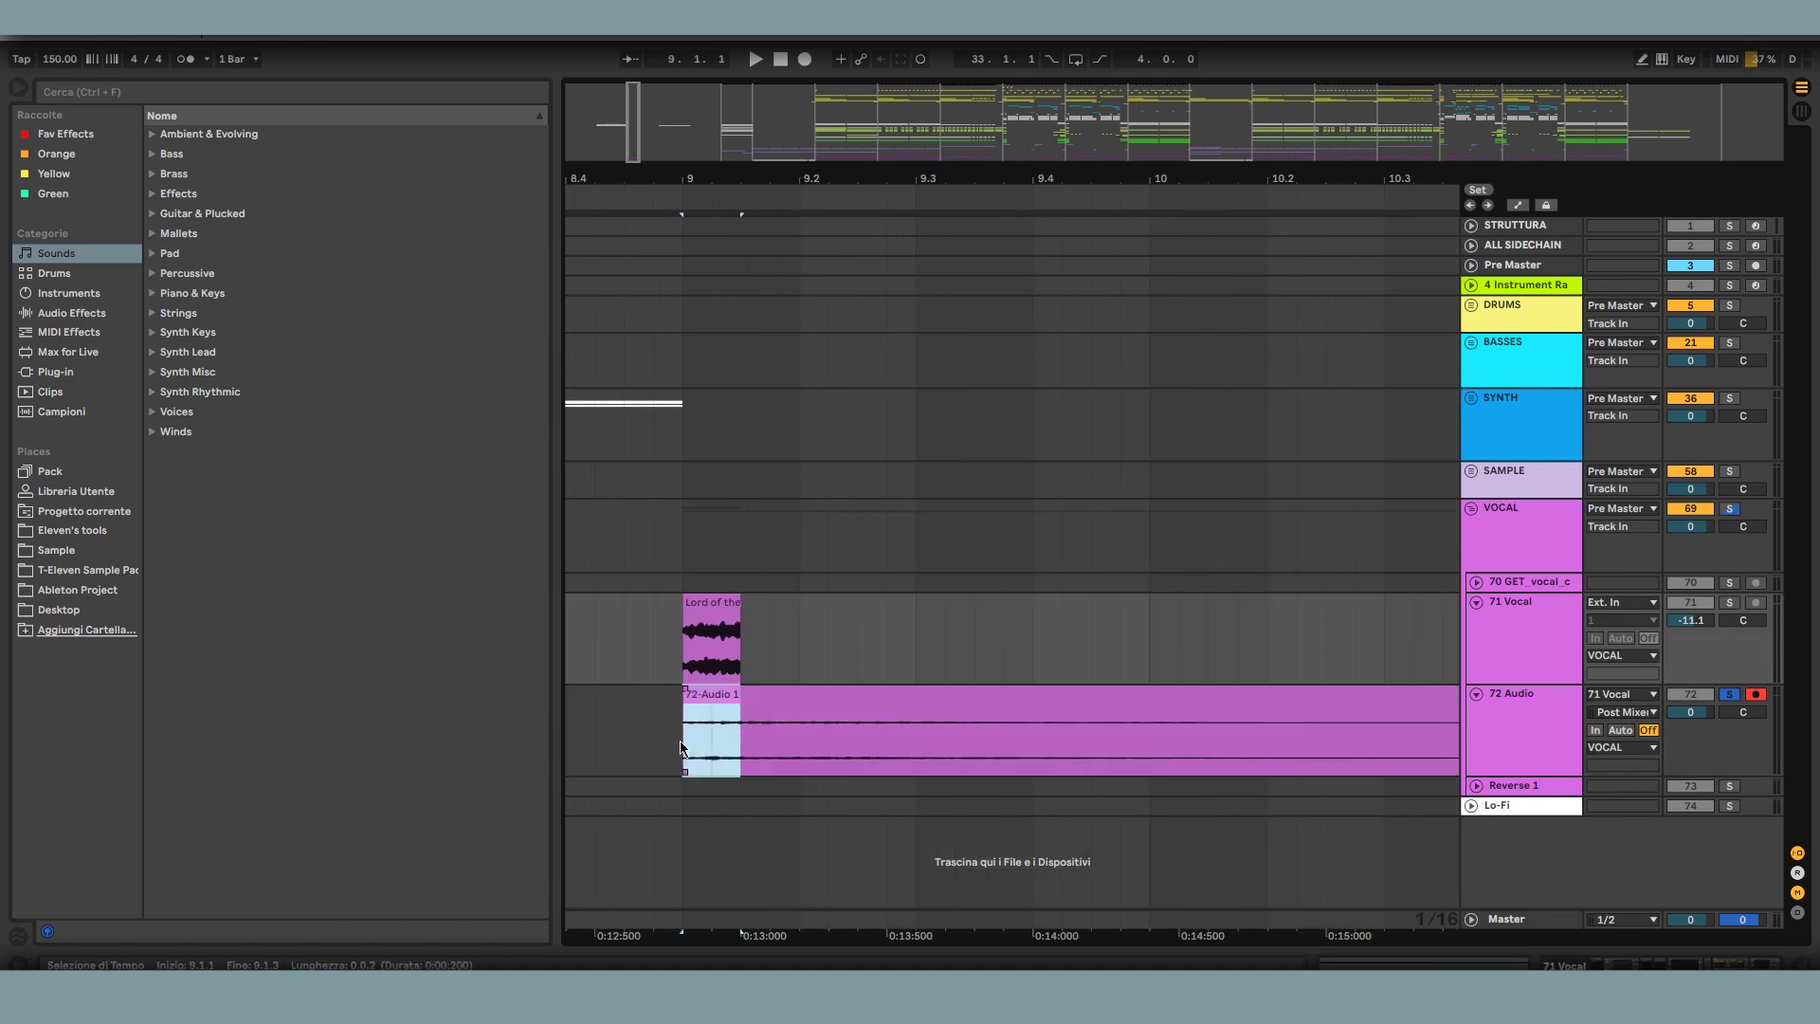
key("Delete")
left_click(772, 695)
left_click(718, 606)
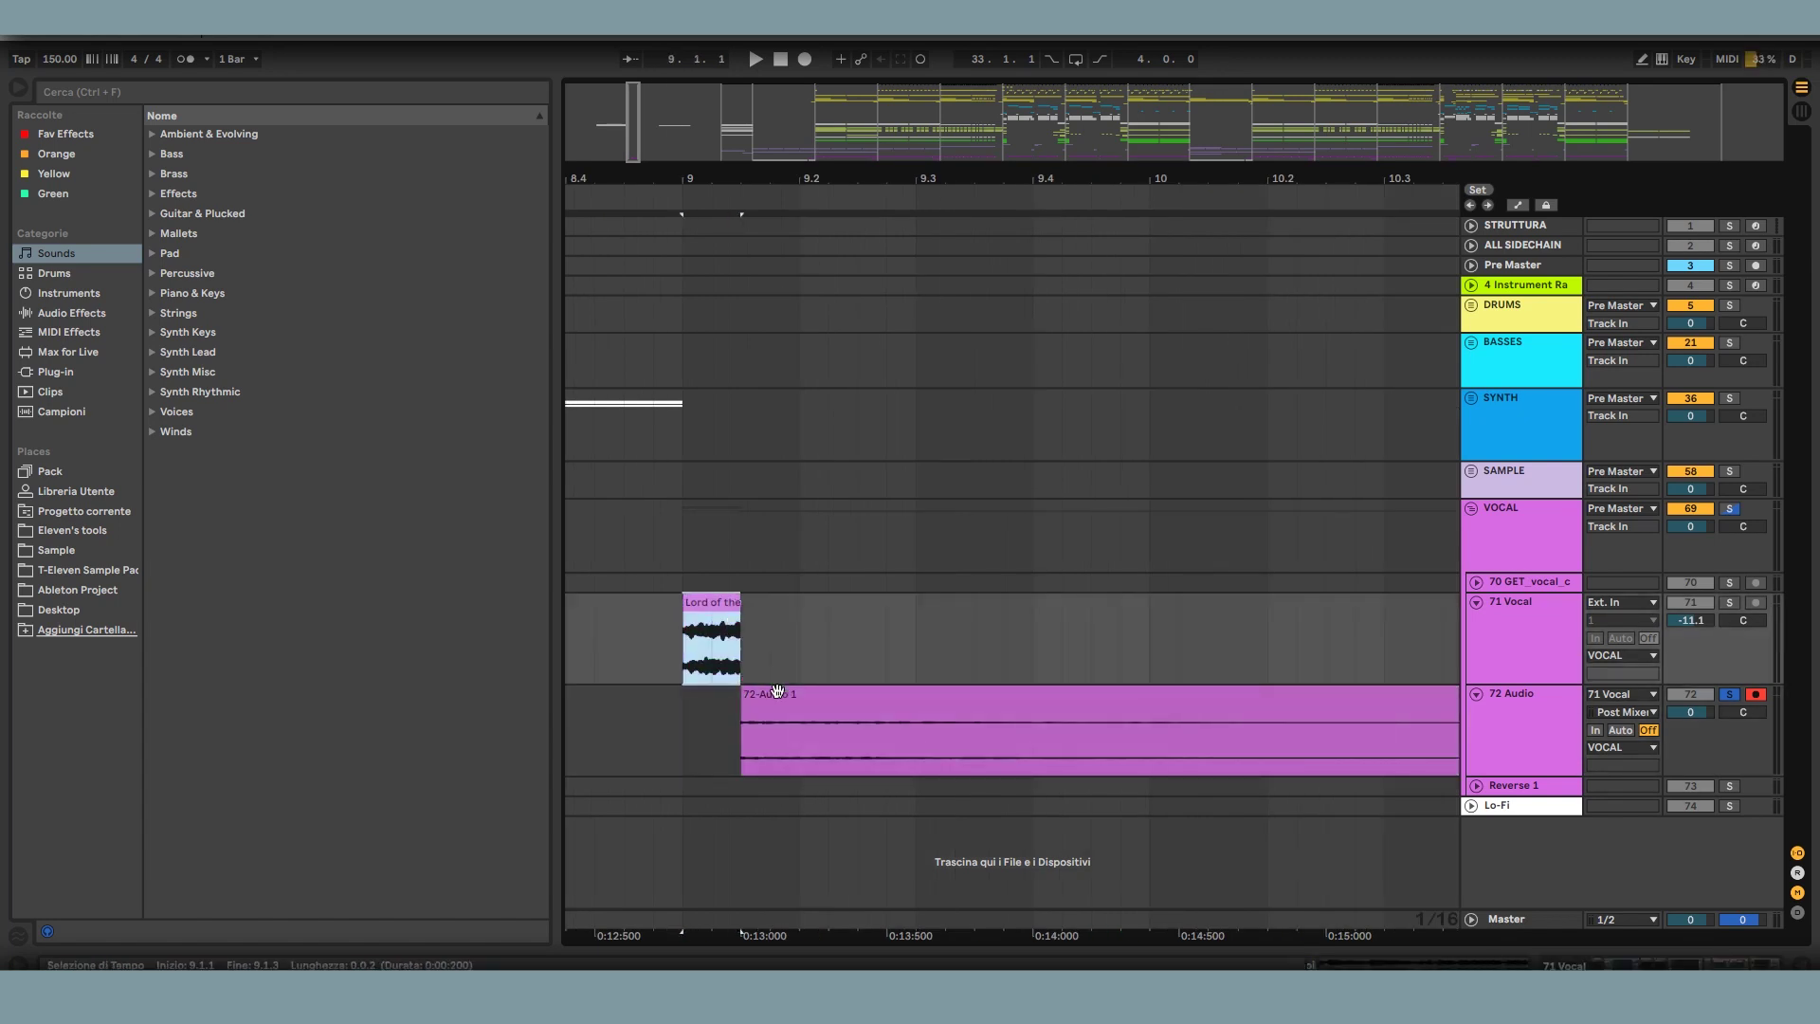
key("Delete")
- Move the recorded reverb tail to start at bar 9 and delete everything in it after bar 10
left_click_drag(775, 694, 718, 694)
left_click_drag(1180, 748, 1150, 747)
key("Delete")
left_click(1197, 695)
key("Delete")
left_click(1086, 695)
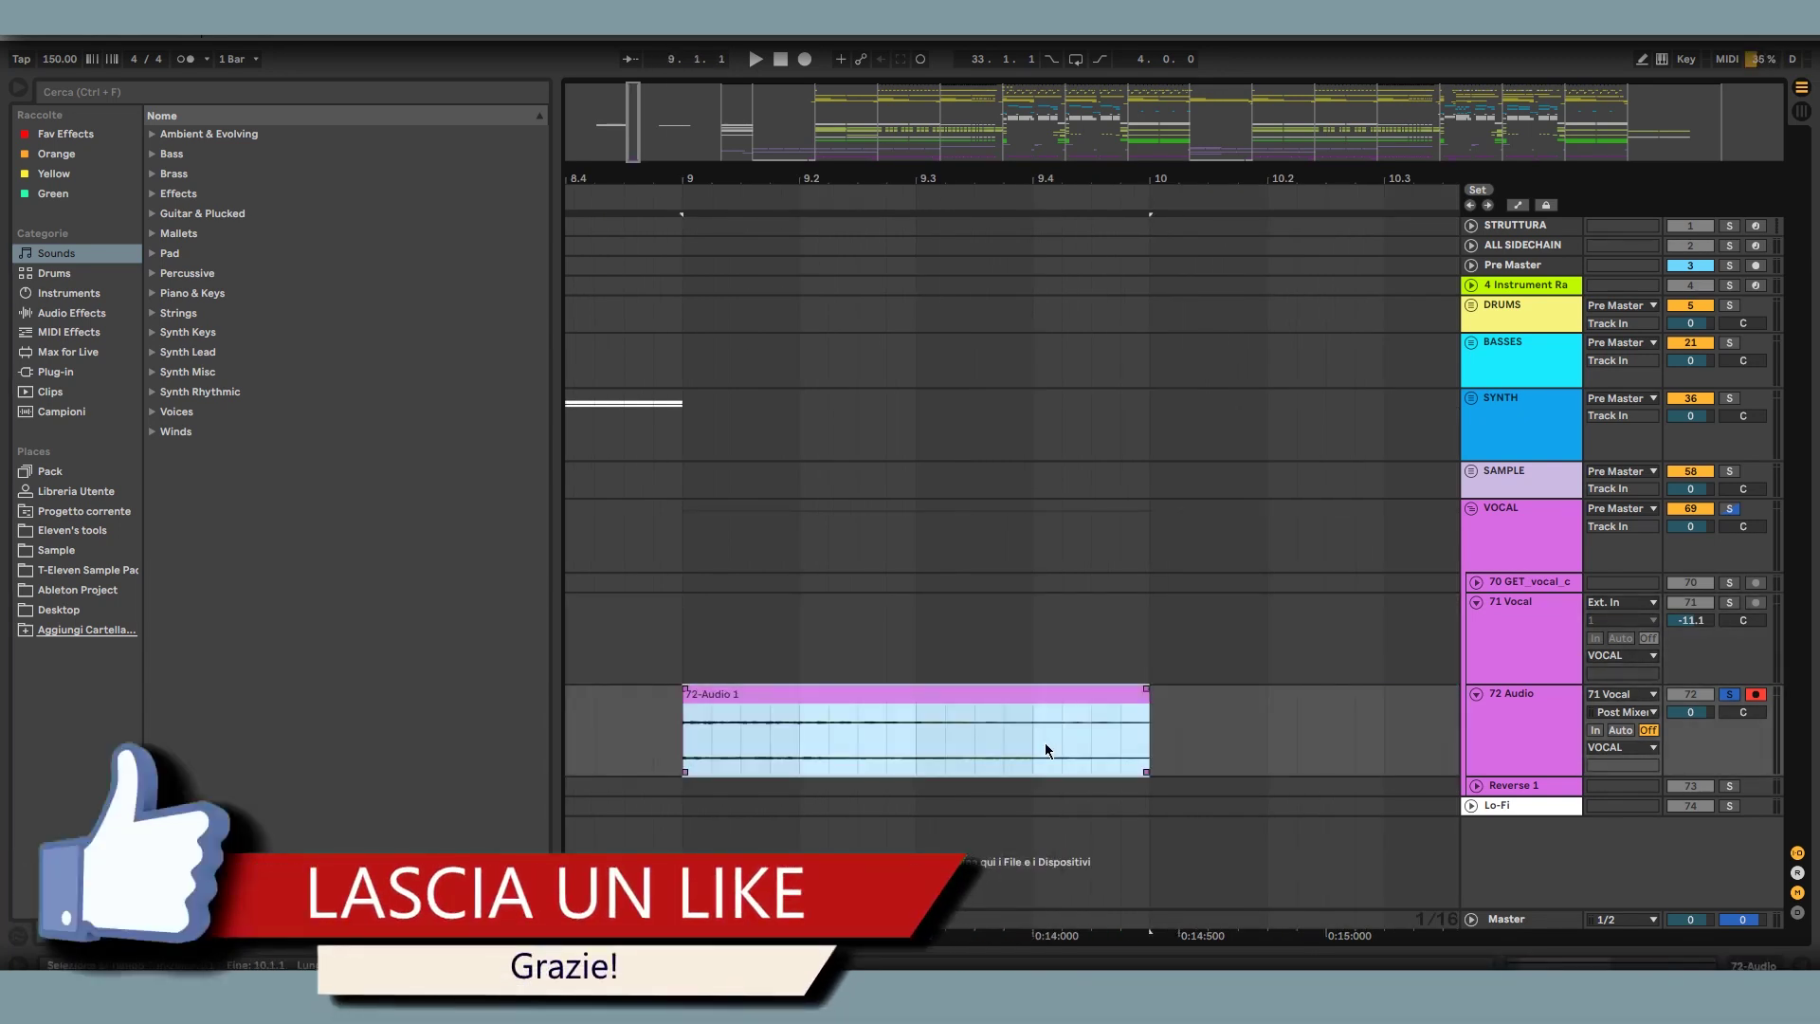
- Reverse the recorded tail and delete its first half, from bar 9 to 9.3
key("r")
left_click_drag(916, 744, 683, 744)
key("Delete")
- Add a fade-in to the reversed clip, set its gain to 14.7 dB and play it
left_click_drag(919, 690, 1099, 695)
double_click(1101, 697)
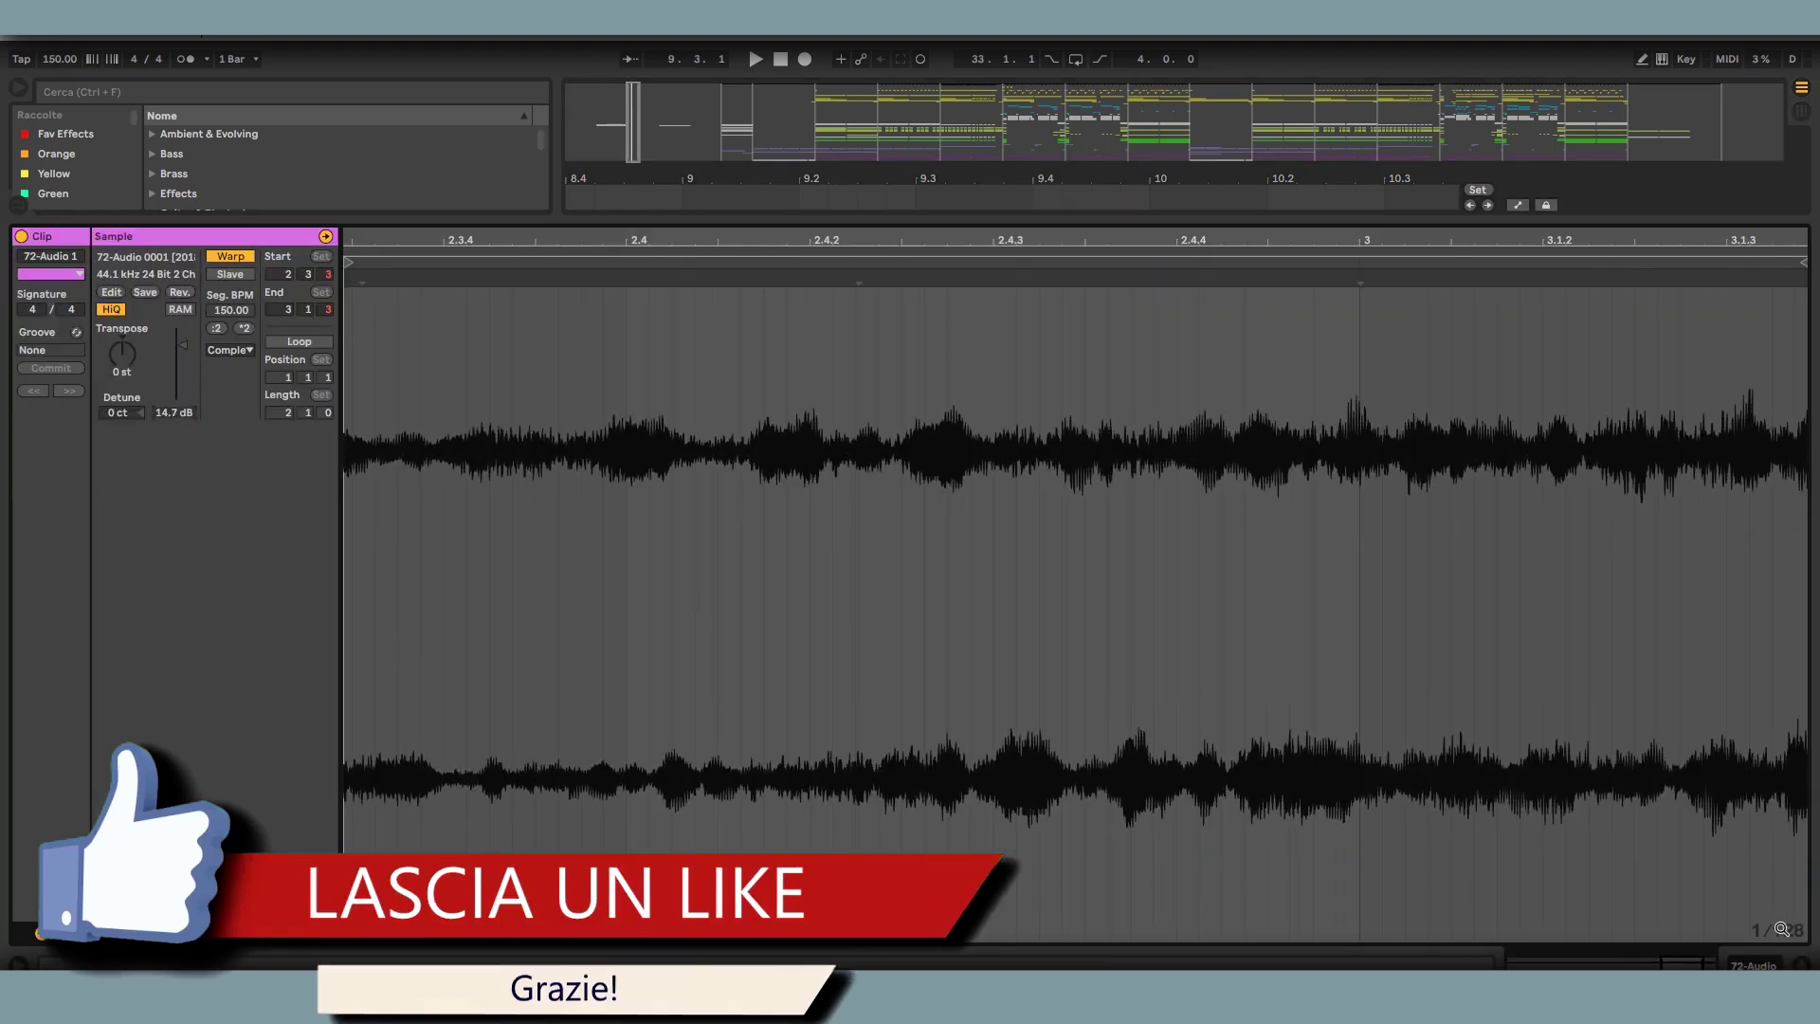
key("ctrl+alt+l")
key("space")
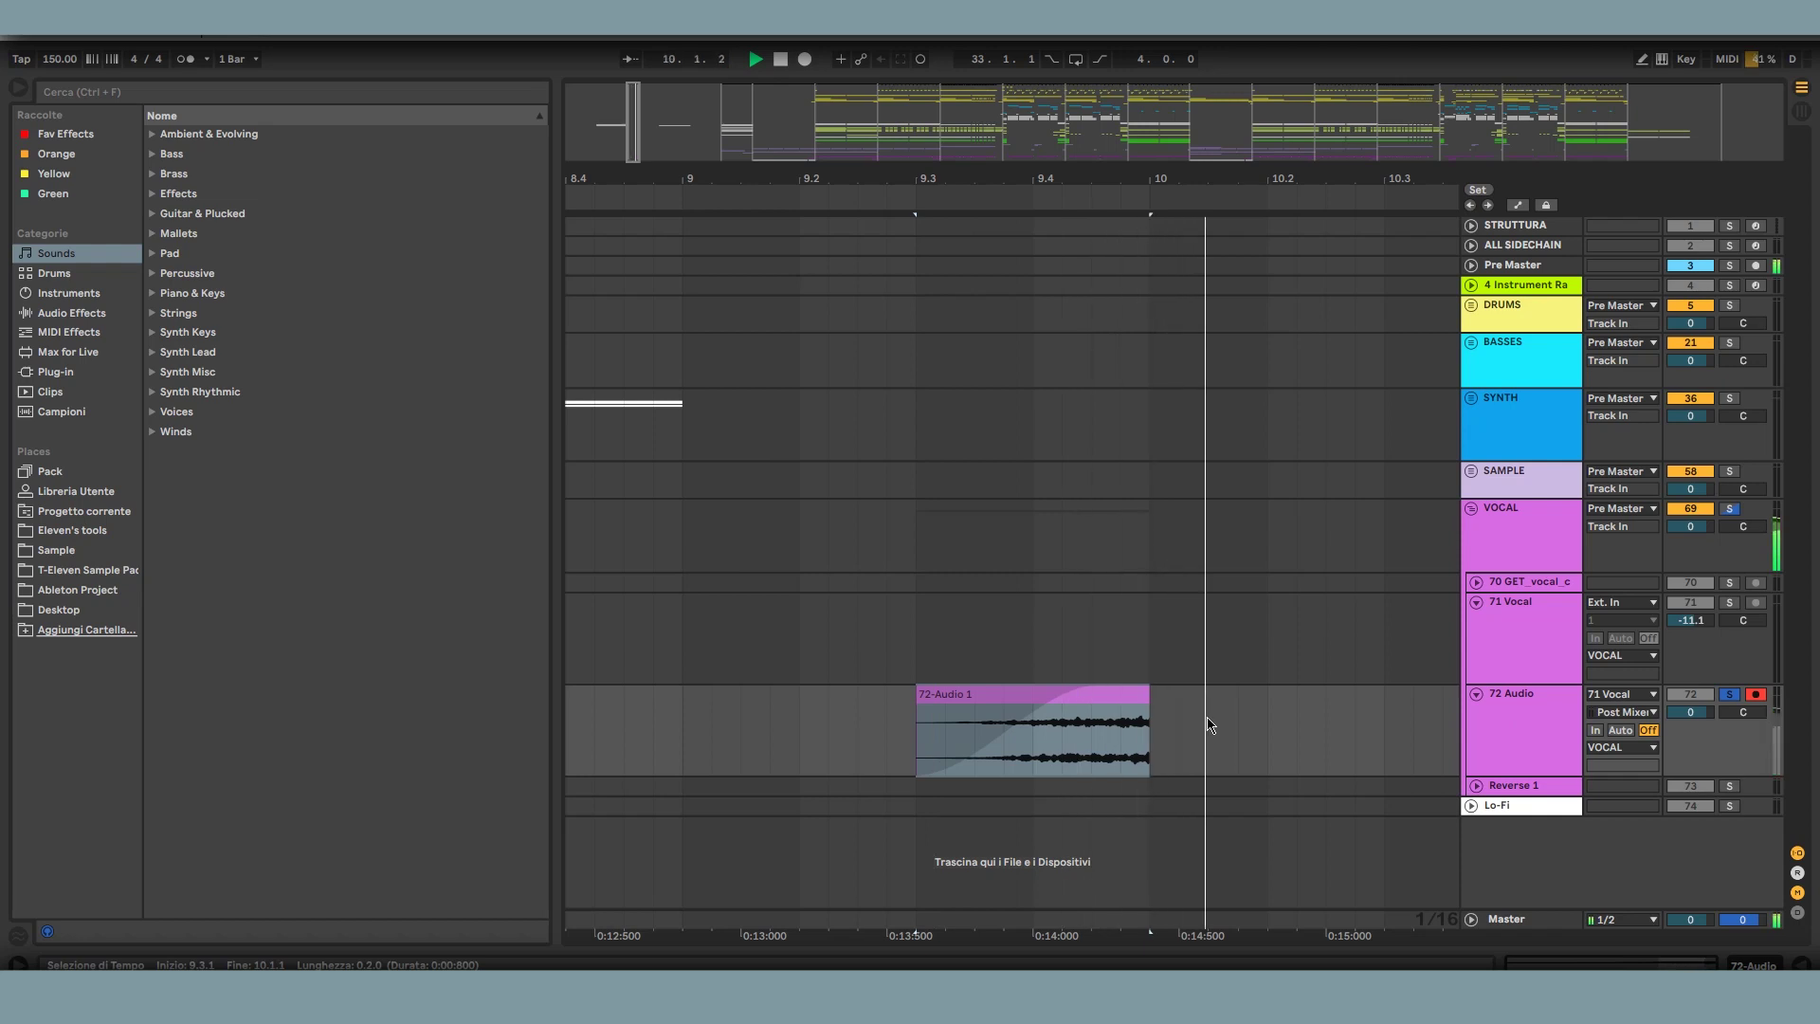
key("space")
- Search the browser for "auto pa" and load Auto Pan onto the 72 Audio track
scroll(1121, 724, "down", 10)
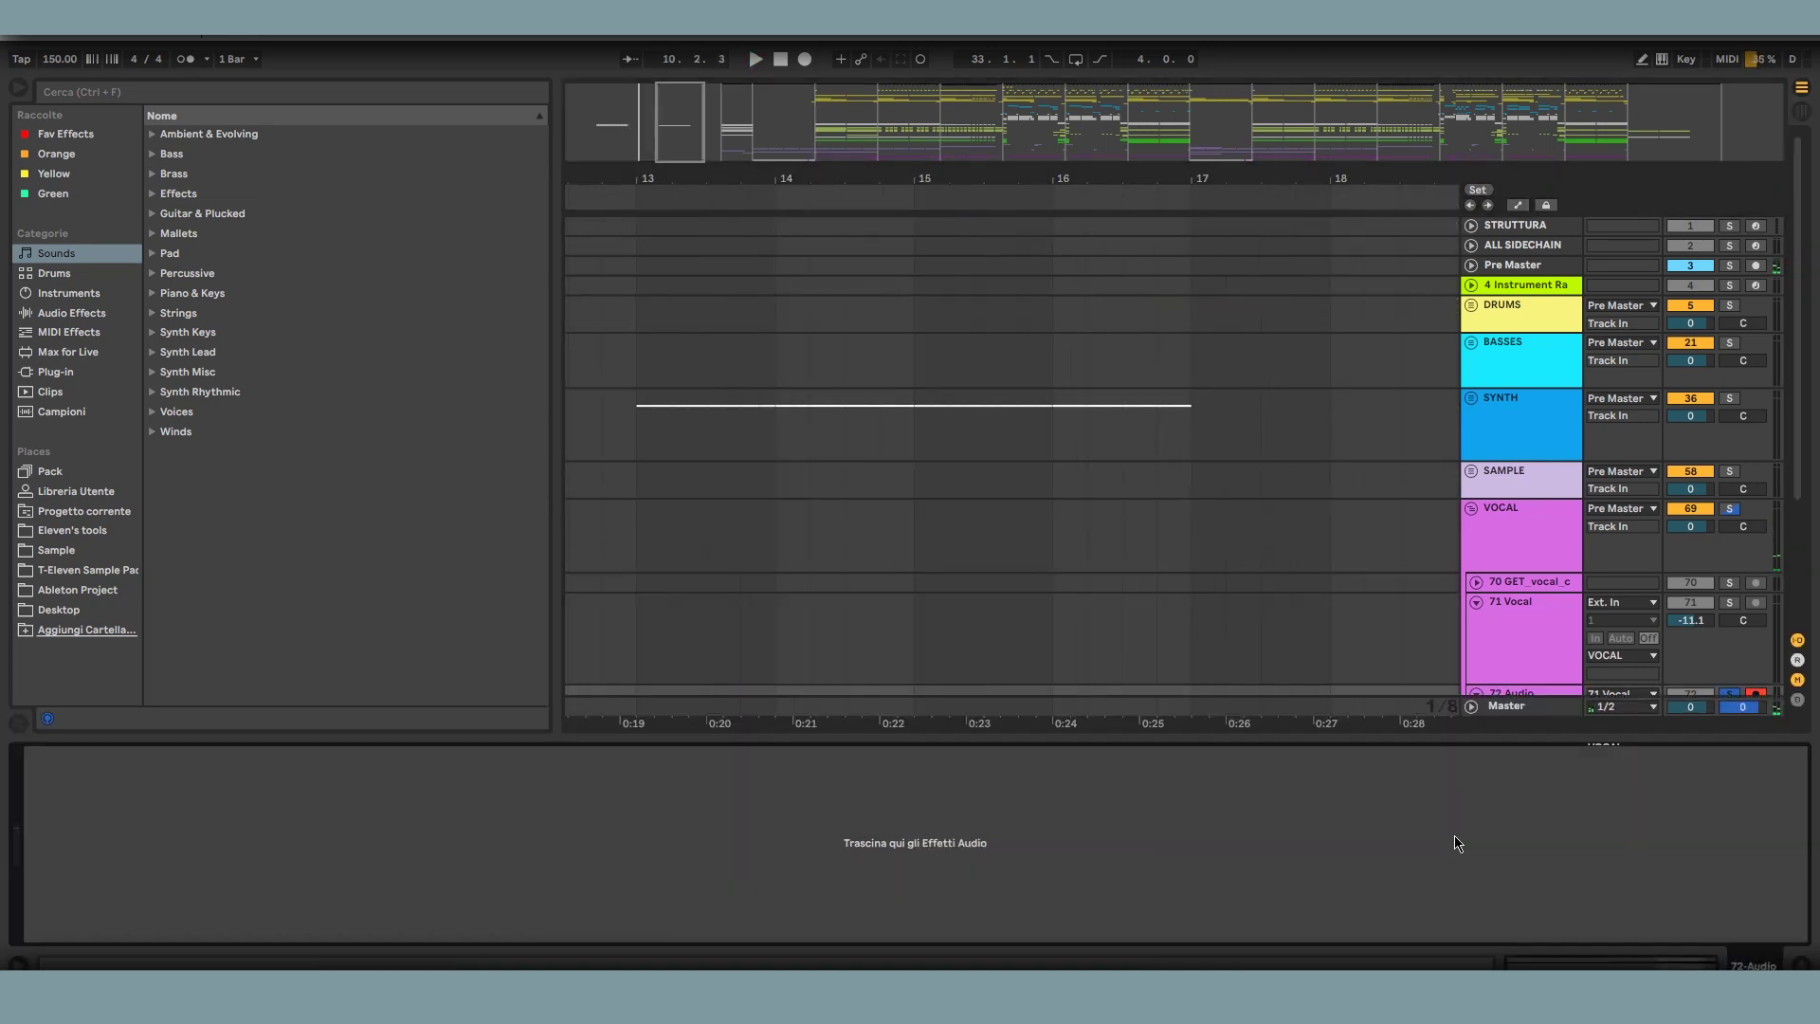
key("ctrl+f")
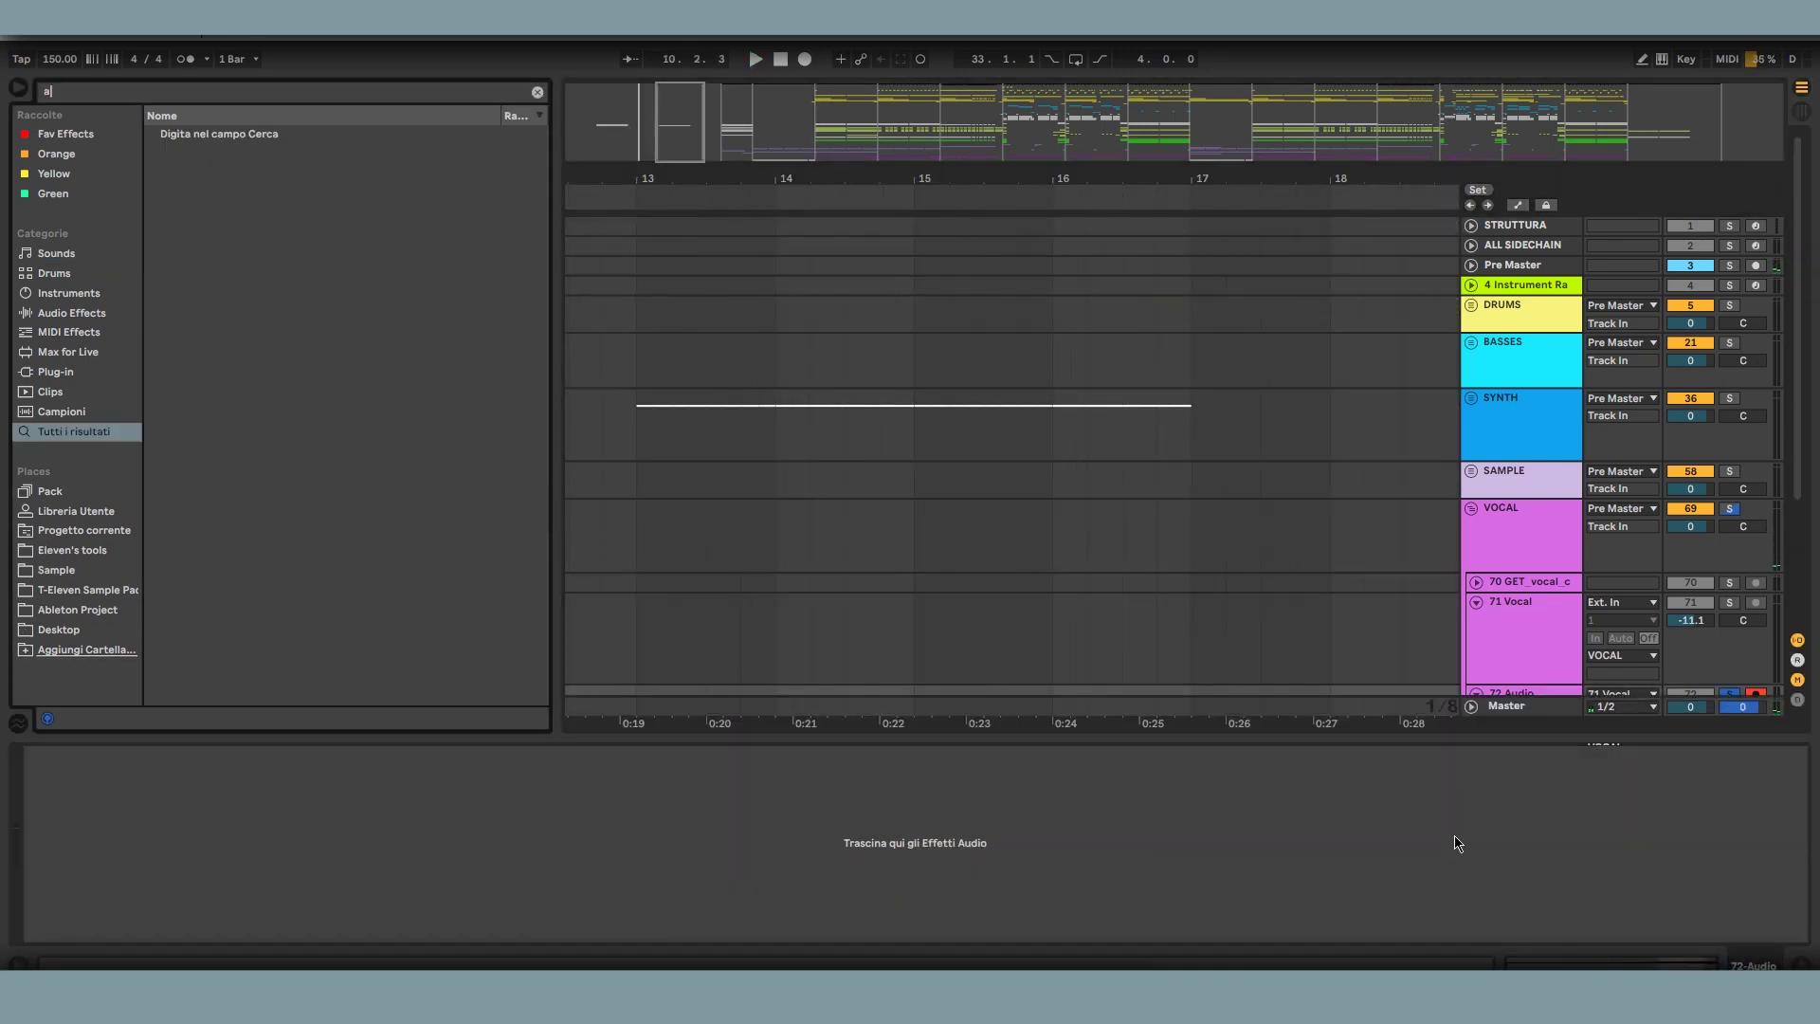
type("auto èpa")
key("BackSpace")
key("BackSpace")
key("BackSpace")
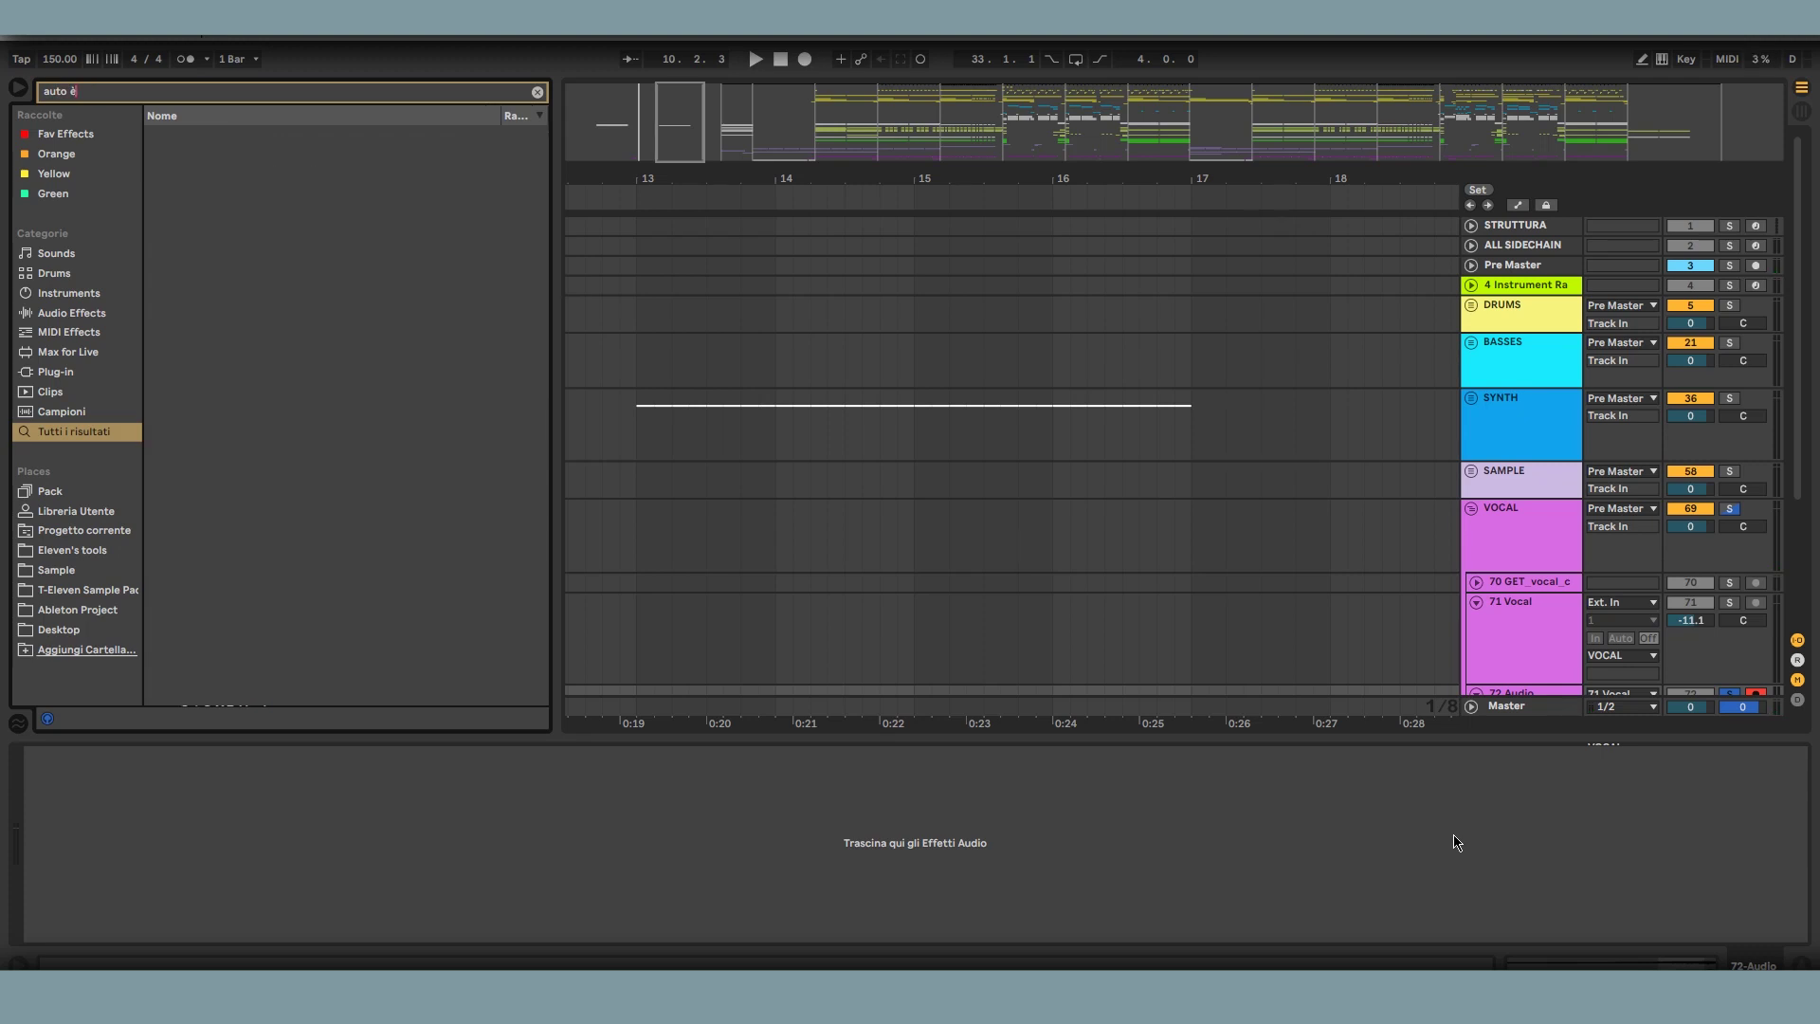
type("pa")
key("Down")
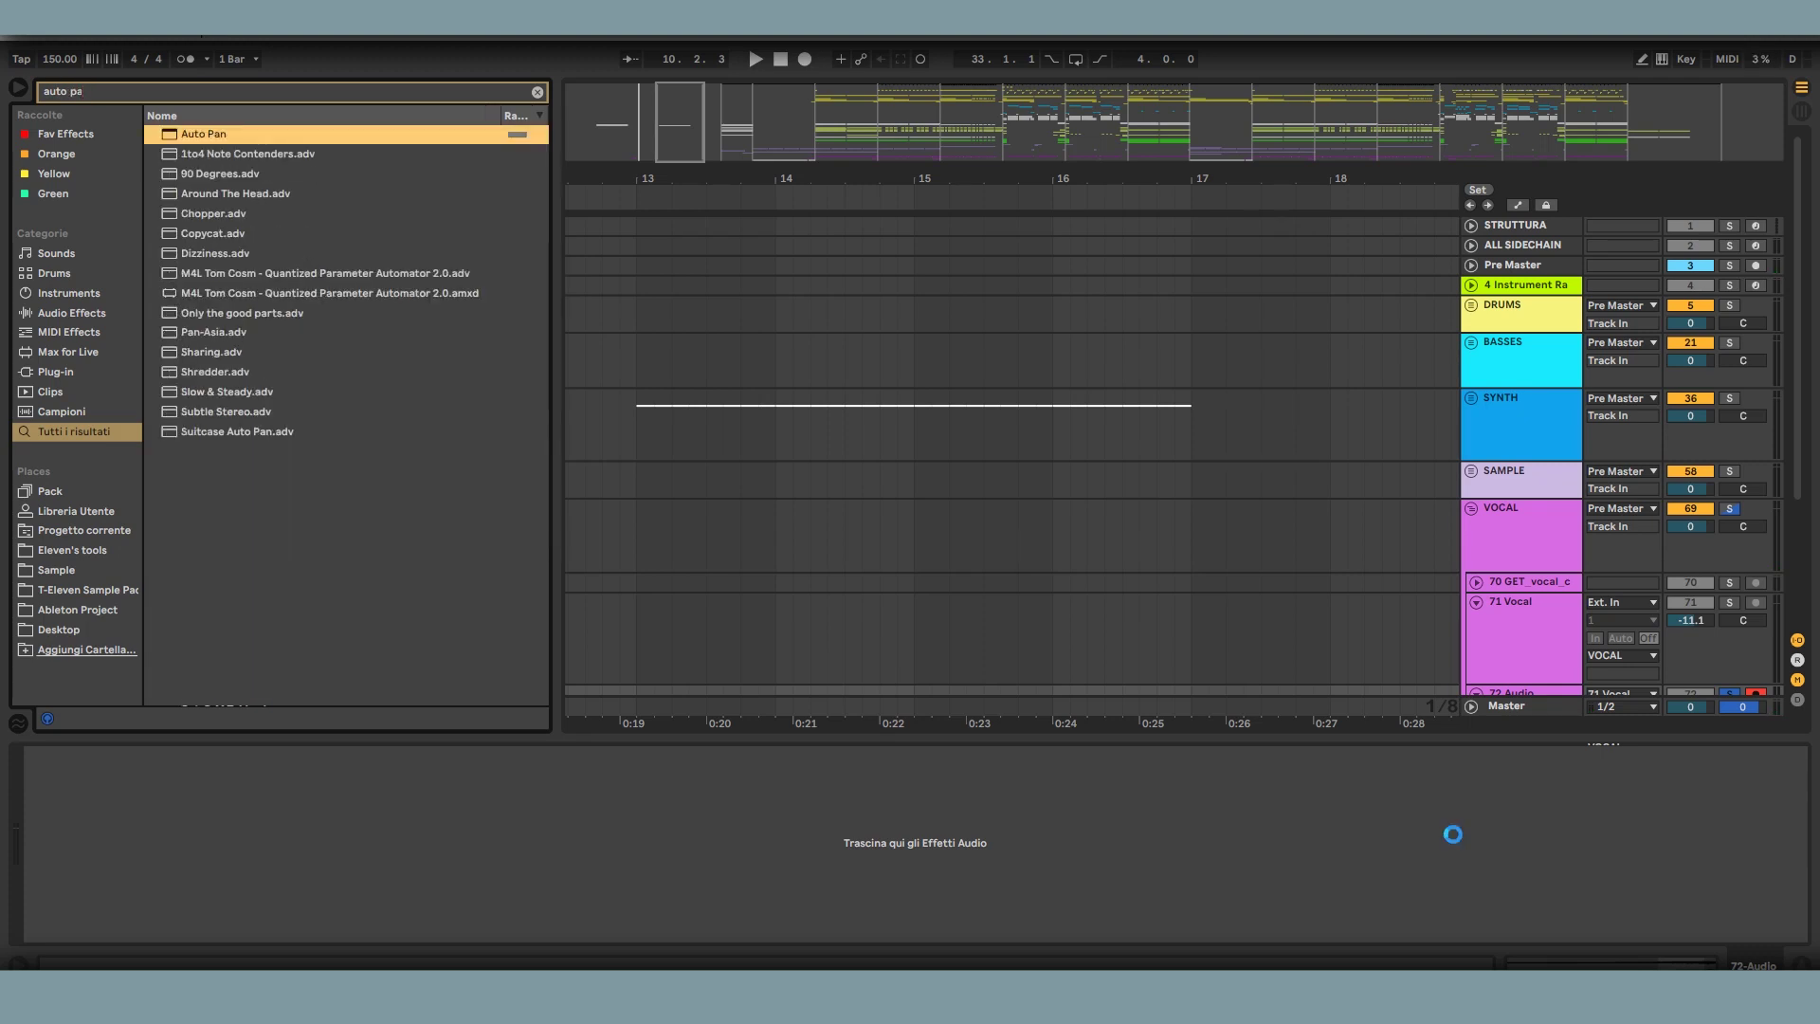
key("Return")
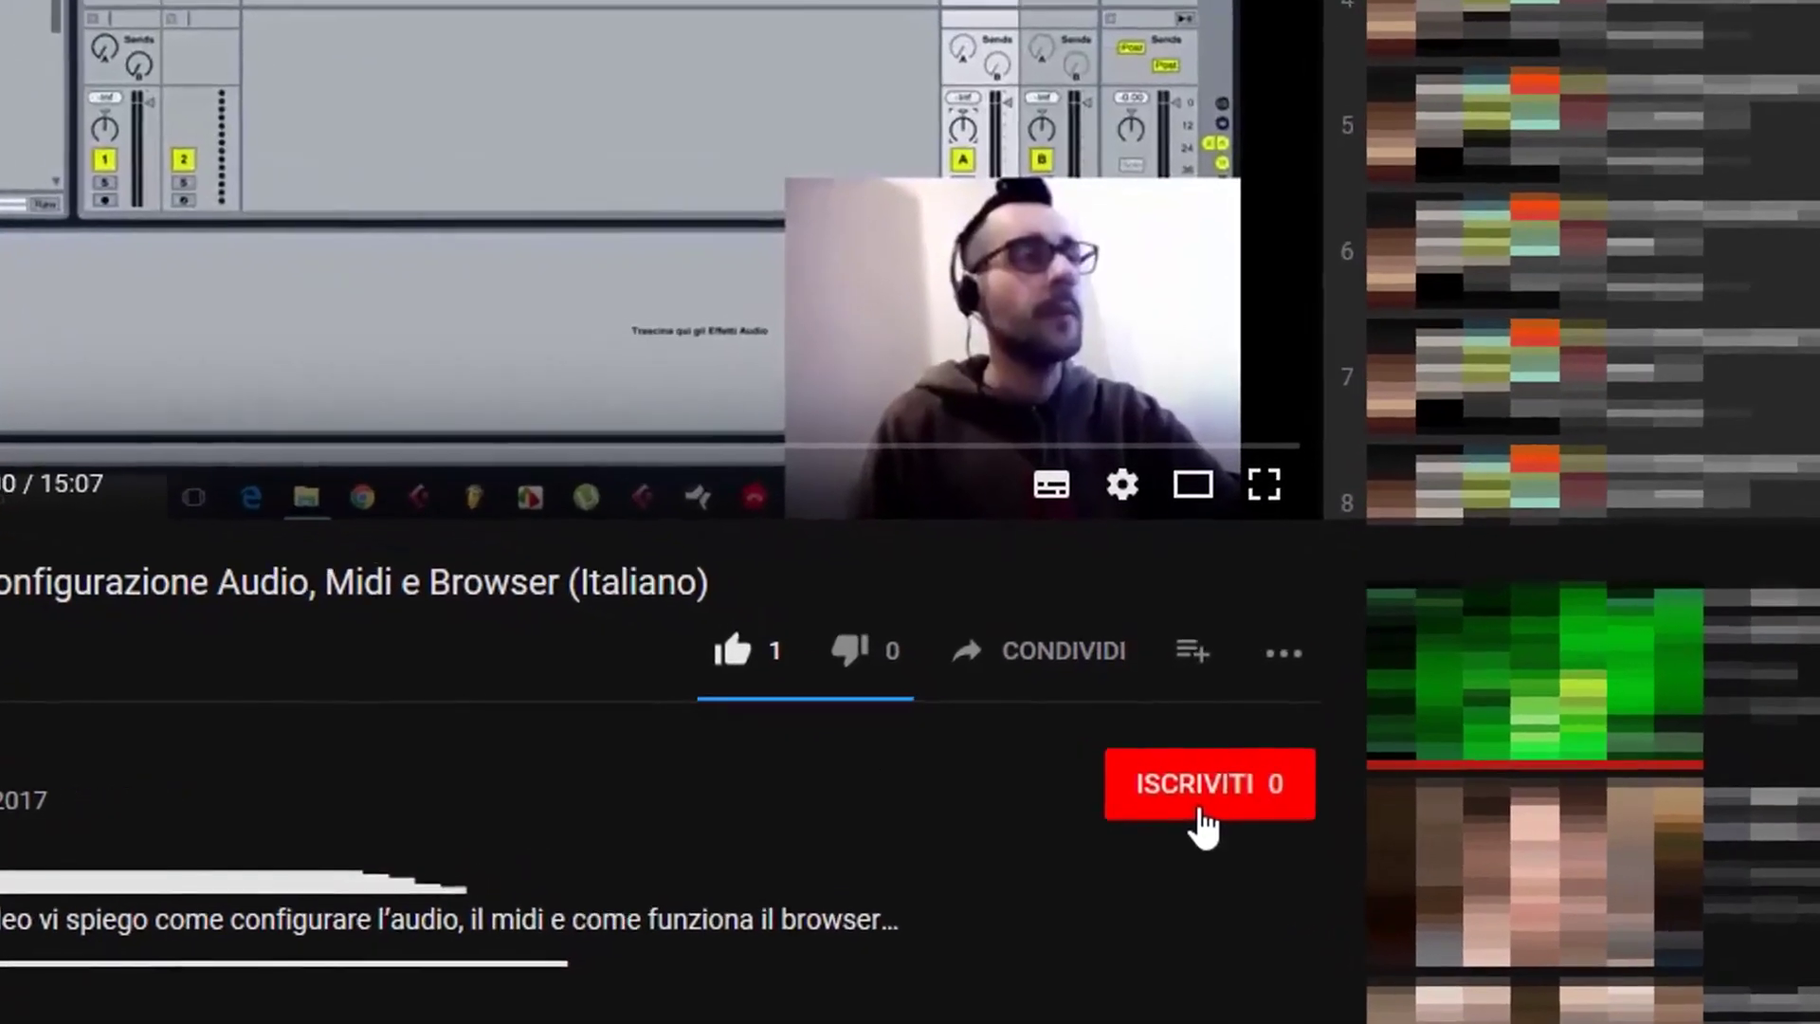
left_click(1200, 814)
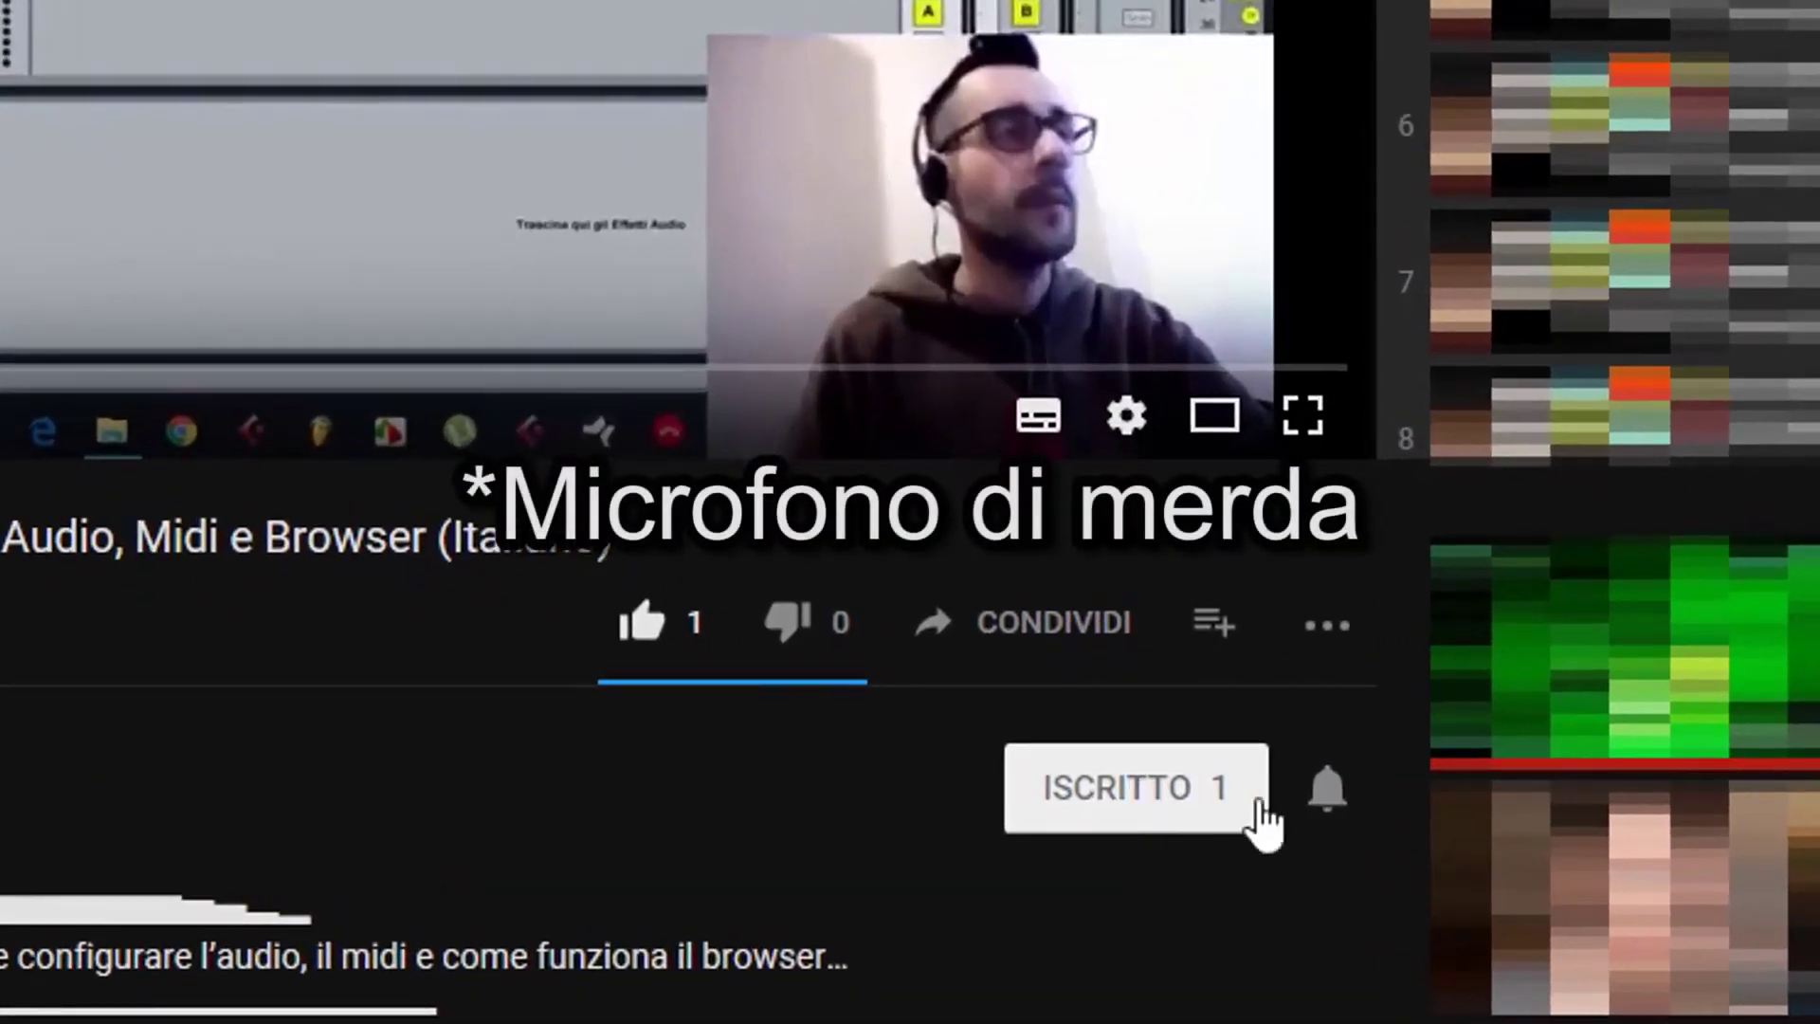
left_click(1347, 804)
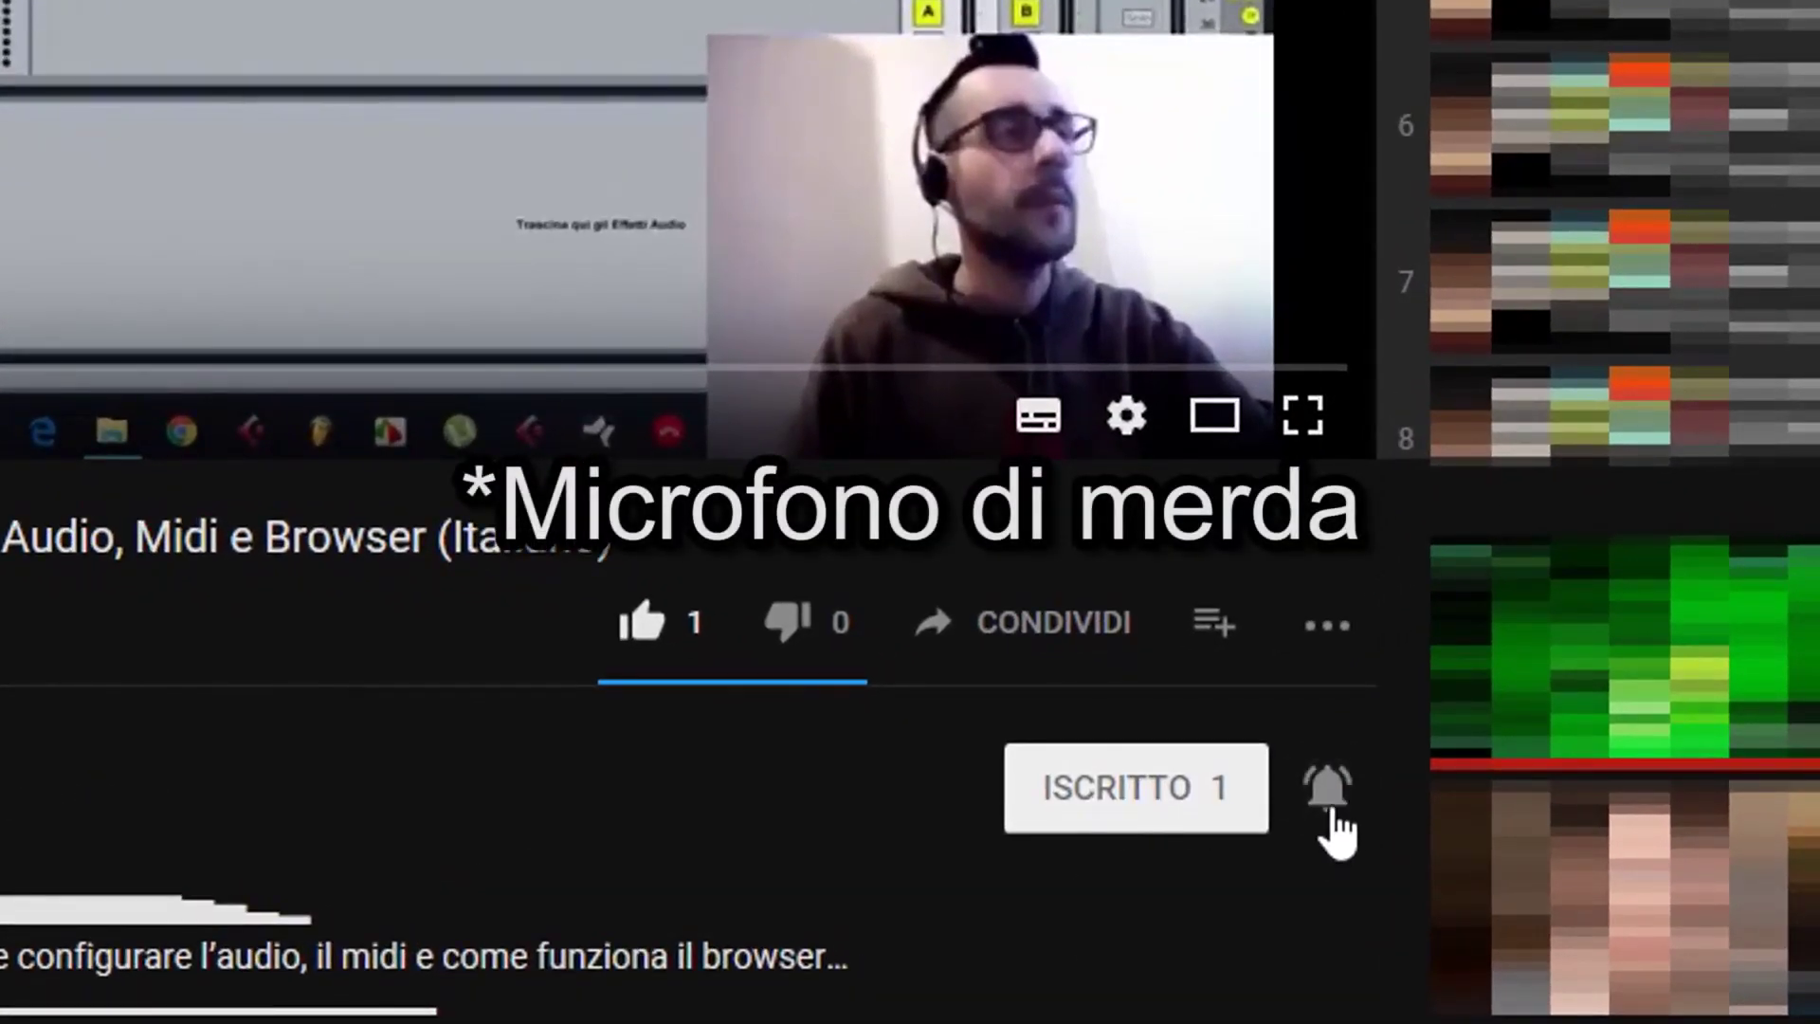